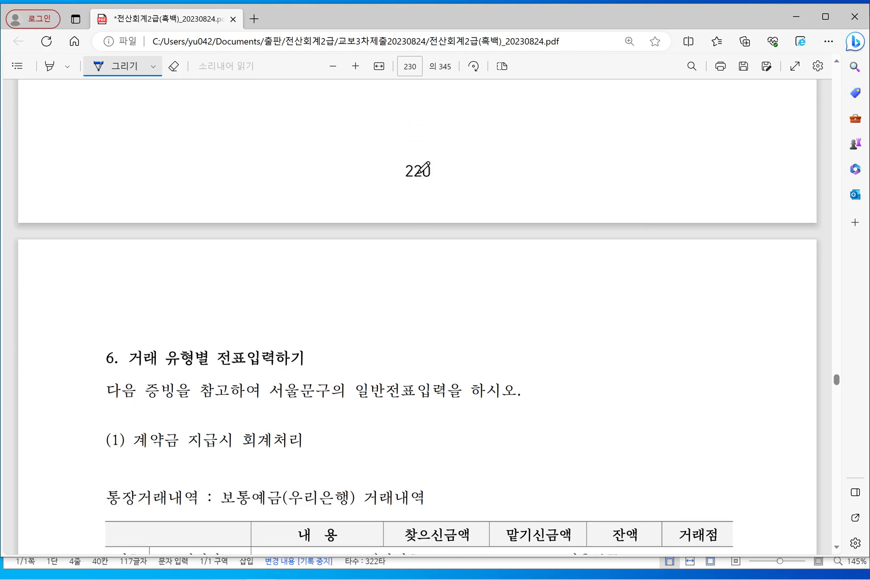
Underline the key phrases of problem (1) in the PDF: 인수 전, 미리 지급한, 계약금 600,000 and 은행 보통예금
scroll(395, 265, "down", 5)
scroll(395, 268, "up", 1)
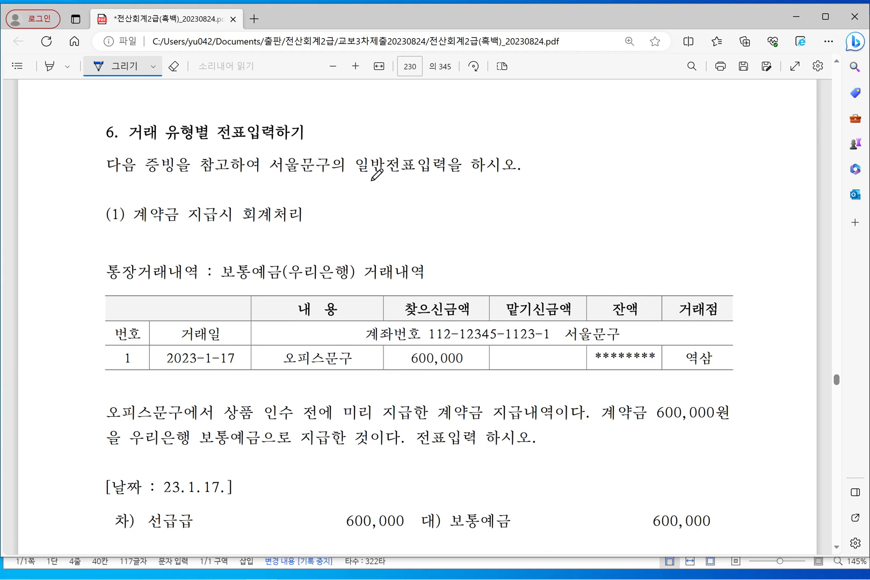
scroll(361, 208, "down", 2)
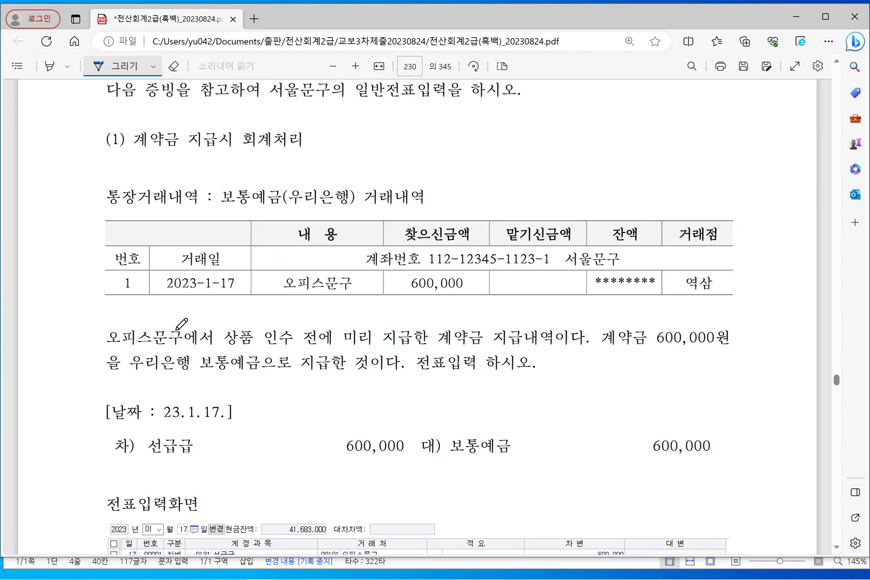
mouse_move(248, 351)
left_mouse_down()
mouse_move(320, 342)
mouse_move(429, 349)
left_mouse_up()
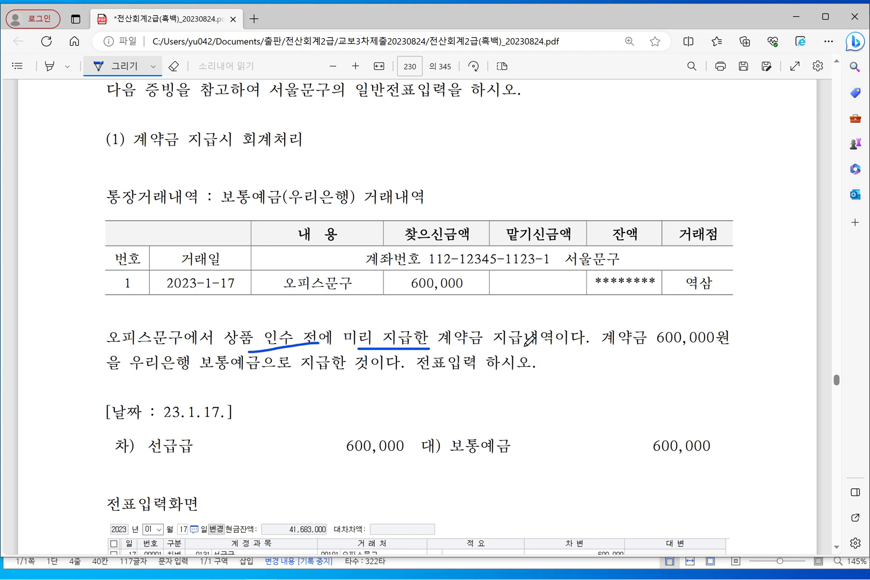
left_click_drag(616, 350, 692, 343)
left_click_drag(157, 376, 245, 377)
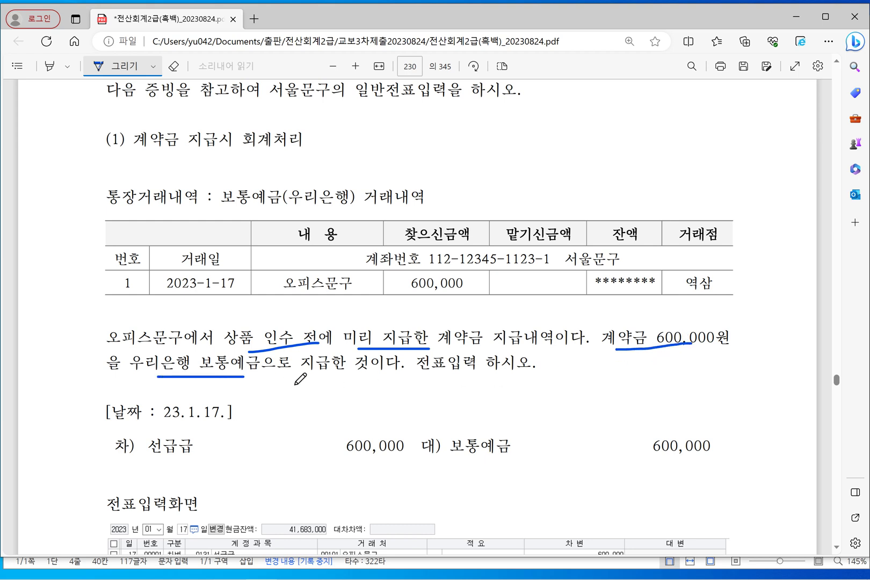
left_click_drag(102, 205, 98, 287)
Minimize the PDF and Hangul document windows, and log in to KcLep with company 7005 서울문구
left_click(802, 17)
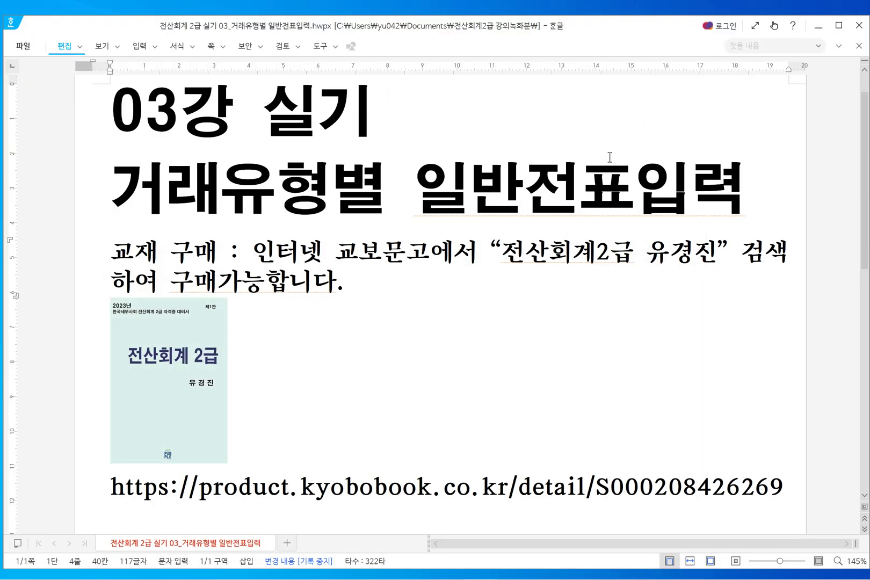
left_click(817, 27)
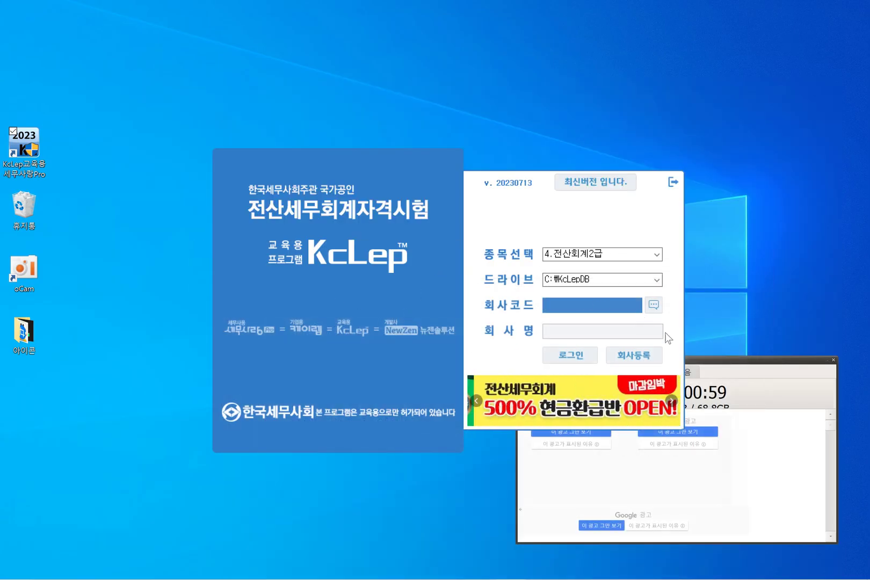
left_click(646, 302)
left_click(624, 177)
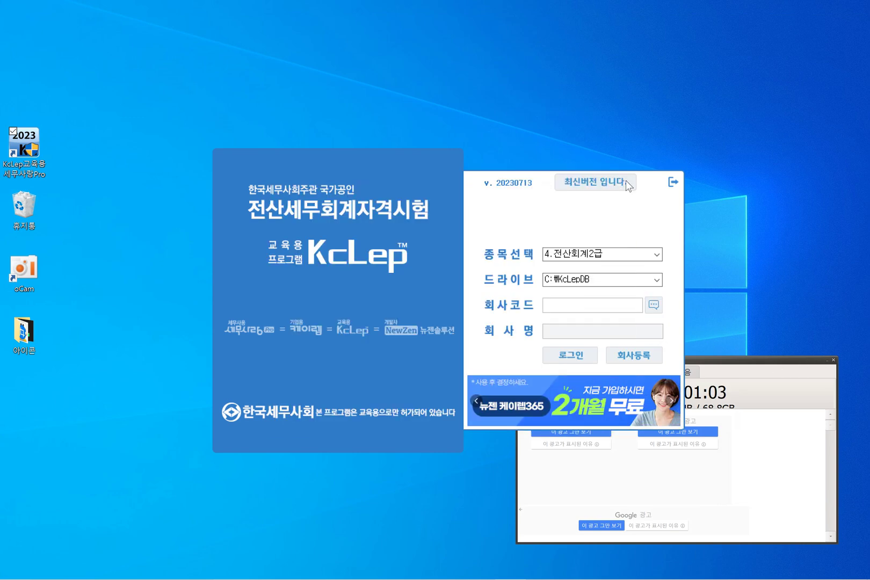
left_click(654, 305)
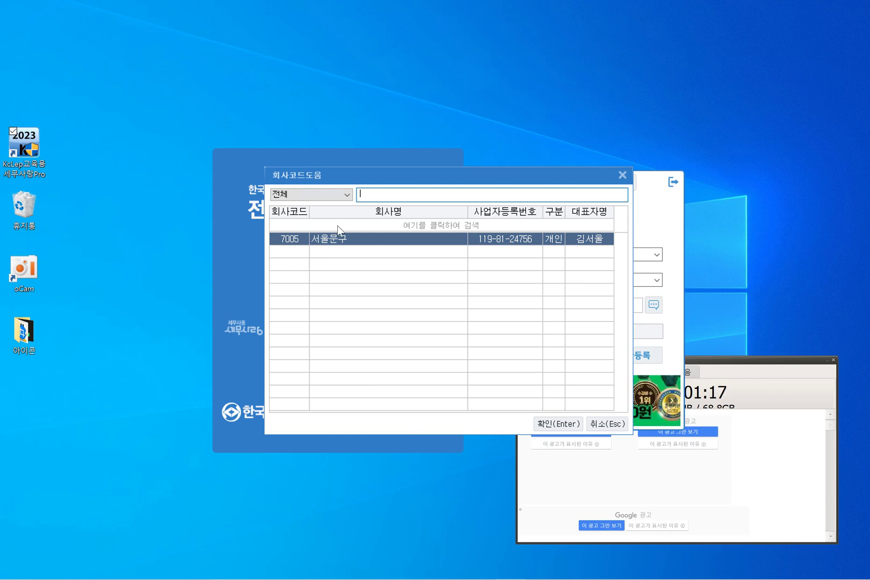
left_click(561, 422)
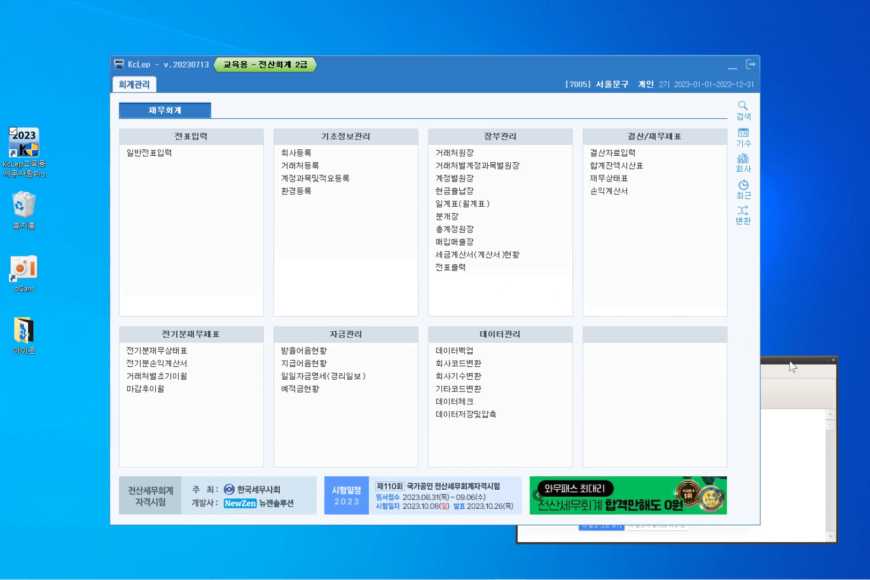
Clear the recorder window away and open the general voucher entry (일반전표입력) screen
left_click(833, 360)
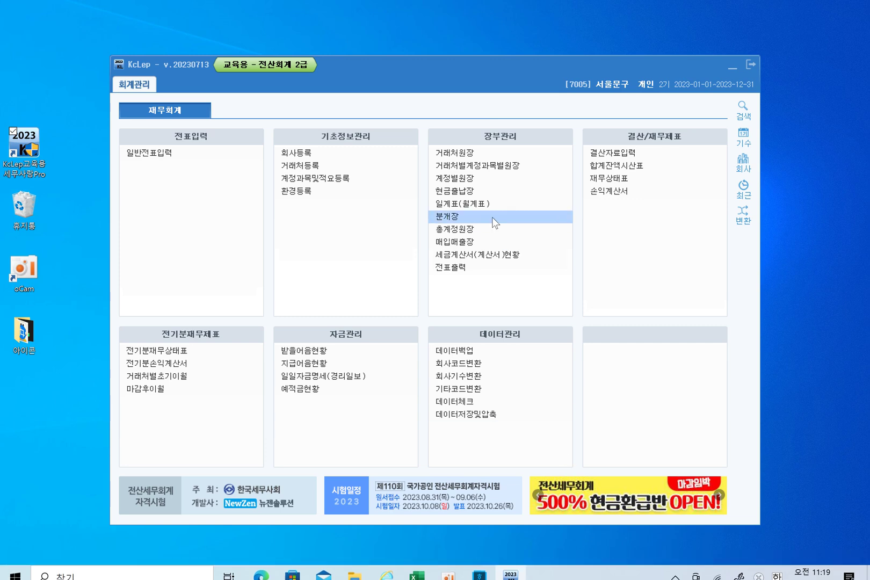
left_click(161, 153)
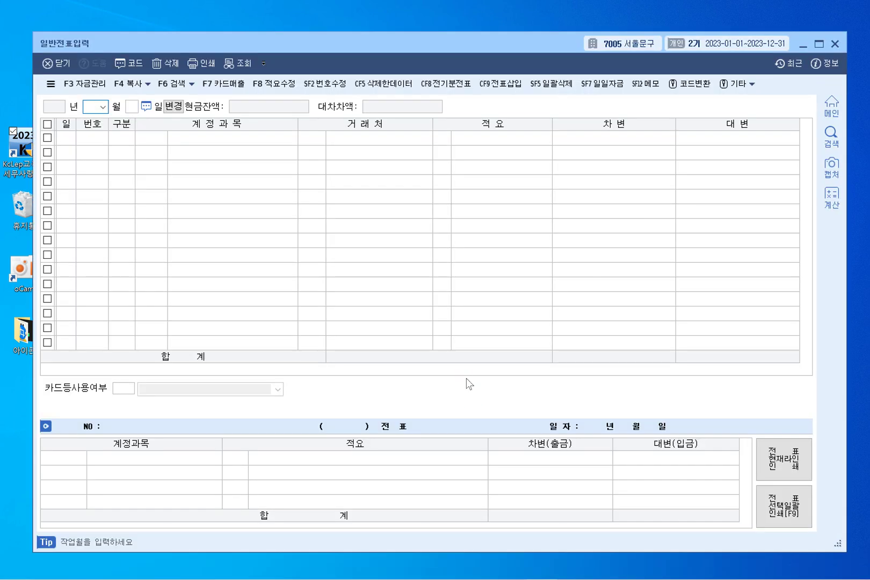
left_click(675, 568)
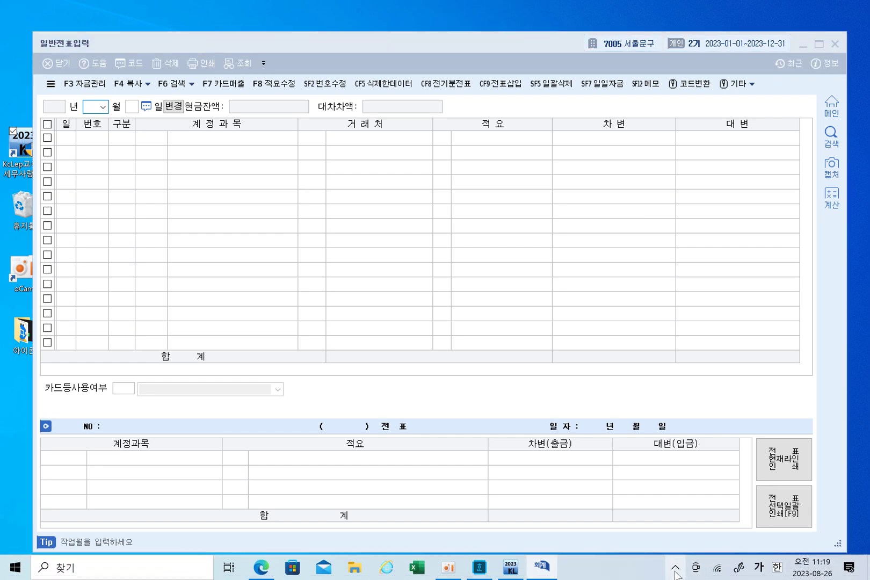
left_click(428, 267)
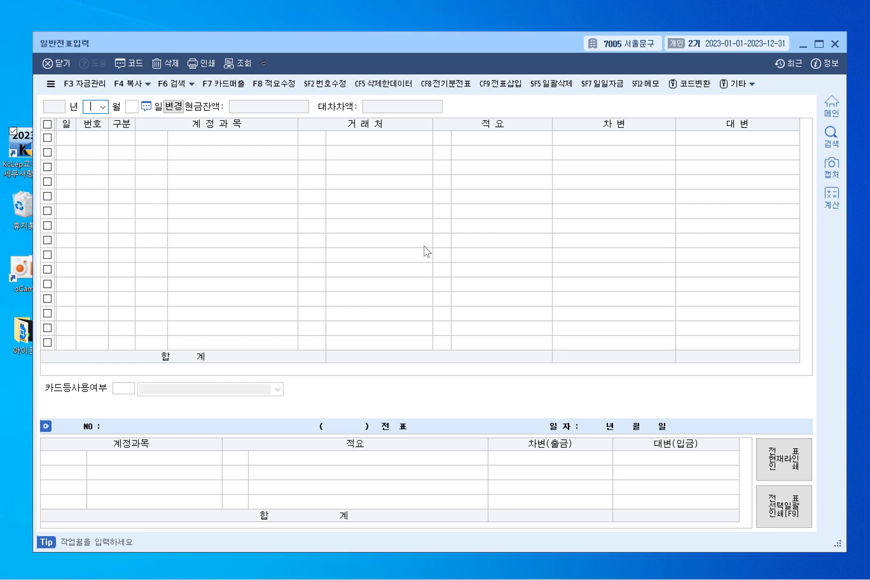
Set the voucher date to month 1, day 17
type("1")
key("Return")
type("17")
key("Return")
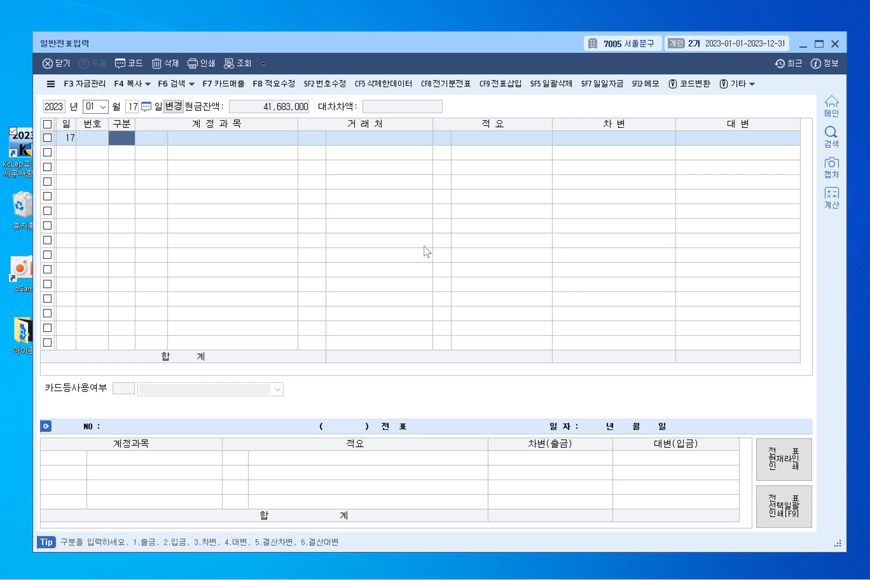
Clear the day to list the whole of January and examine the vouchers of the 15th and 16th
left_click(132, 107)
key("BackSpace")
key("Return")
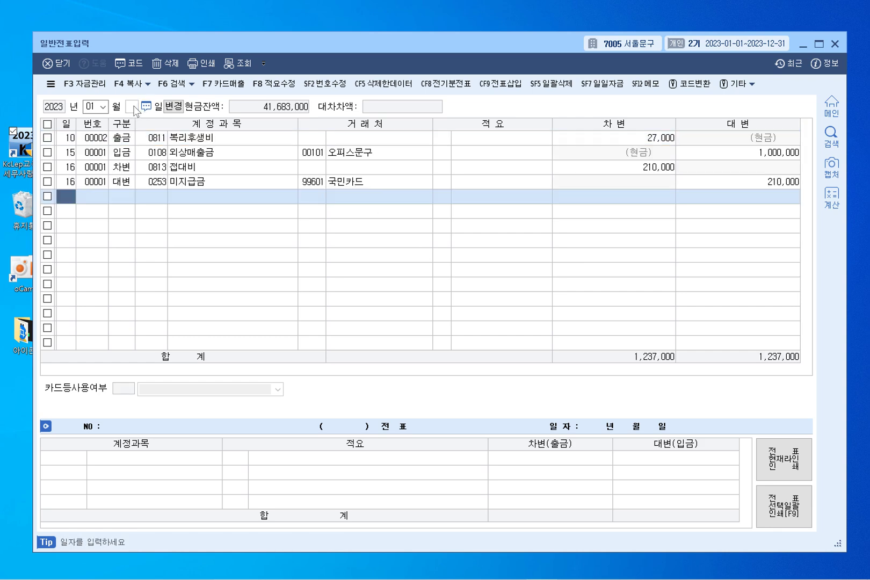
left_click(177, 152)
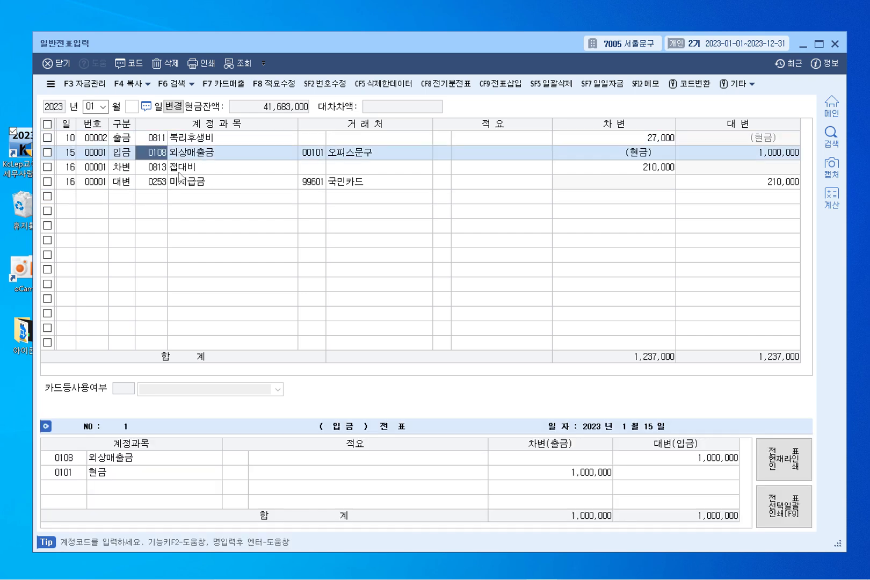
left_click(180, 171)
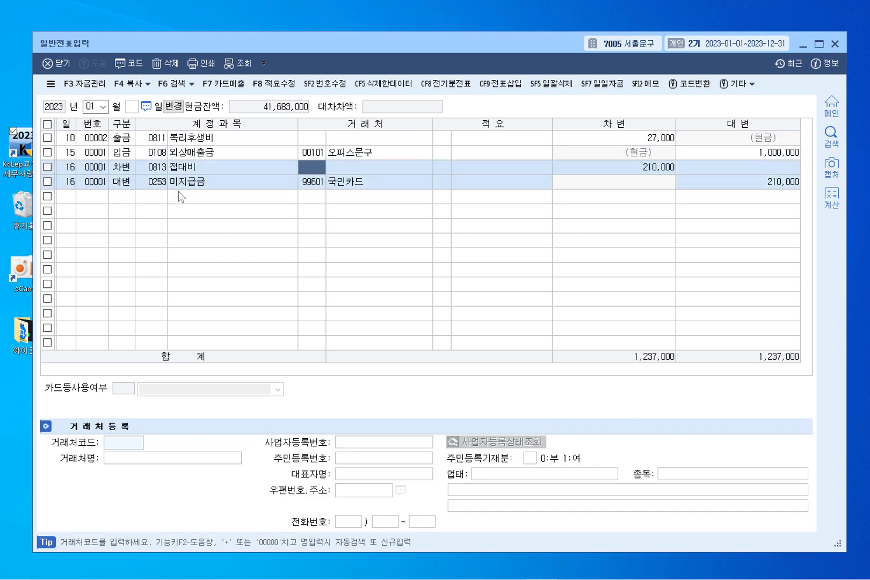
Set the day back to 17 and start a debit (차변) line with the account 선급금
left_click(135, 107)
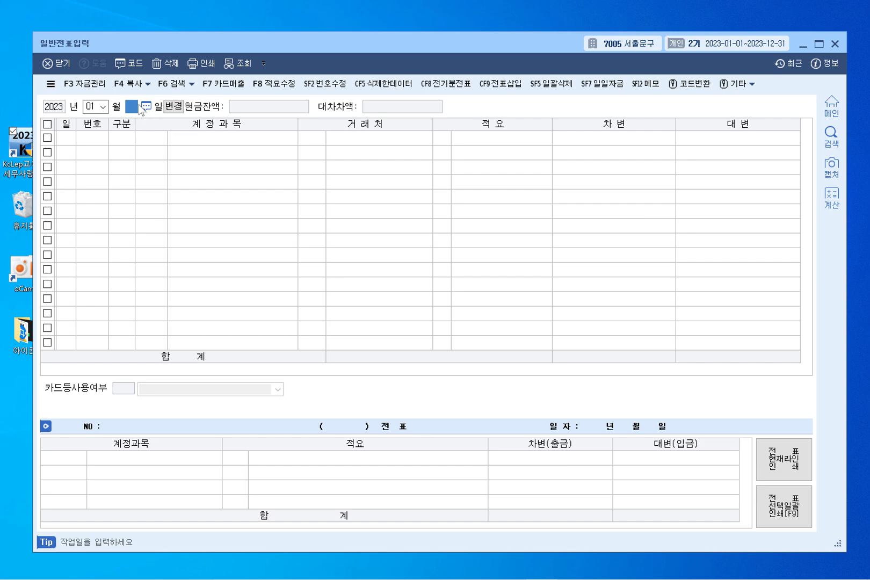
type("17")
key("Return")
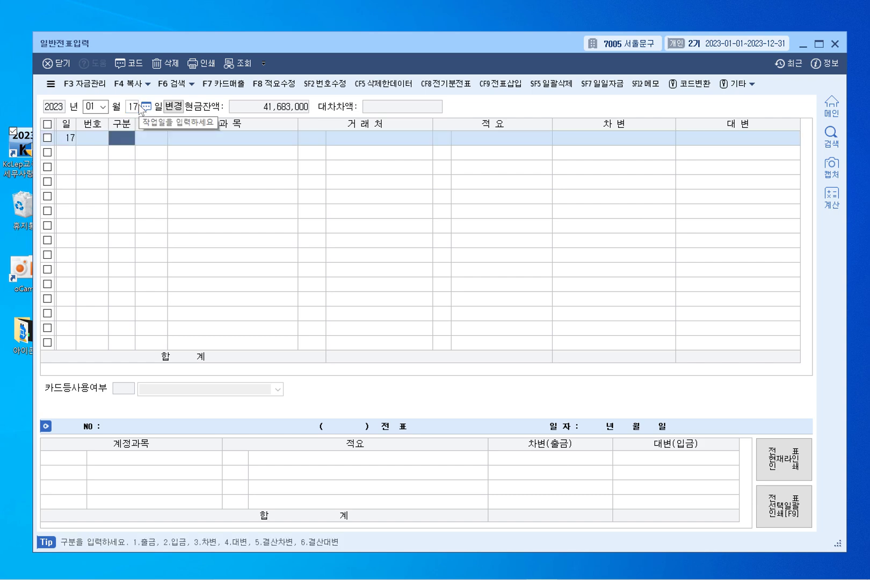
type("3")
key("Return")
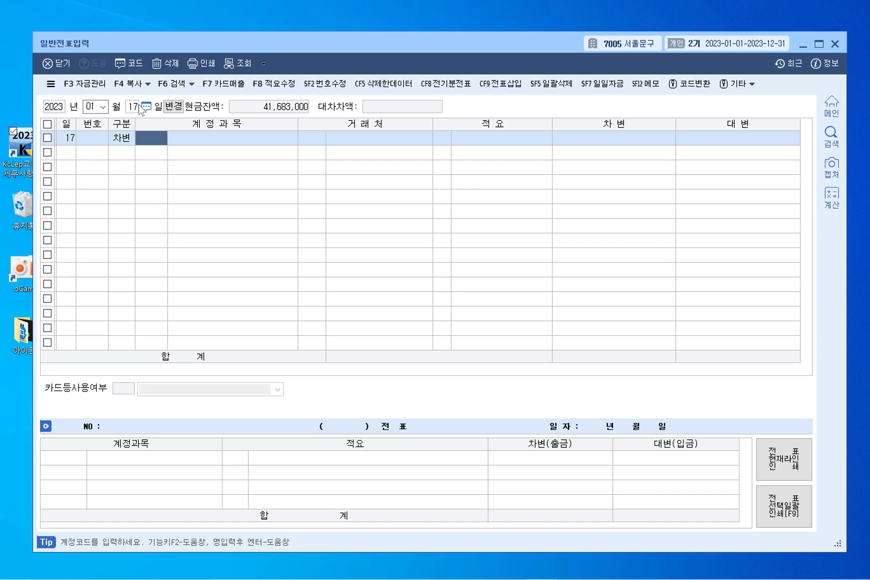
key("F2")
type("선급금")
key("Return")
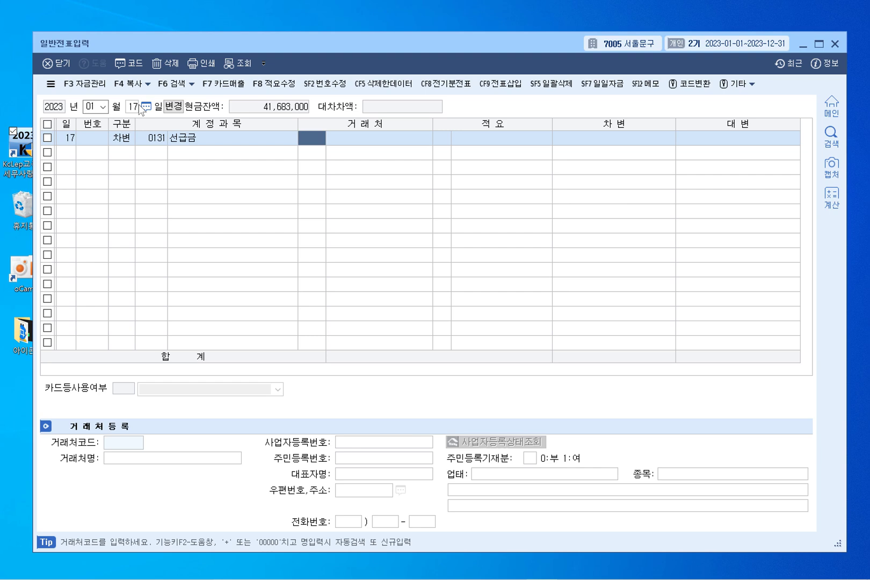
Assign 오피스문구 as the debit line's counterparty, leave its description empty and enter a debit amount of 600,000
key("F2")
type("오피")
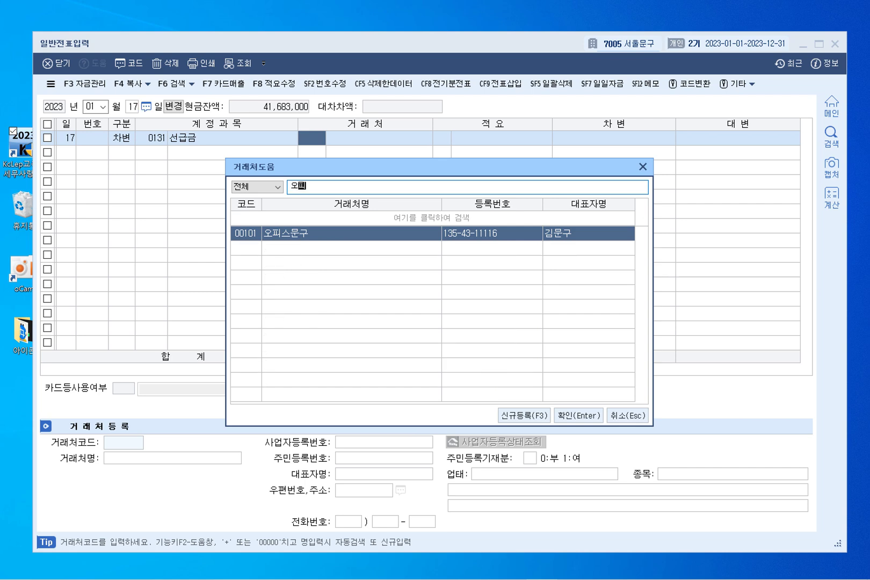
key("Return")
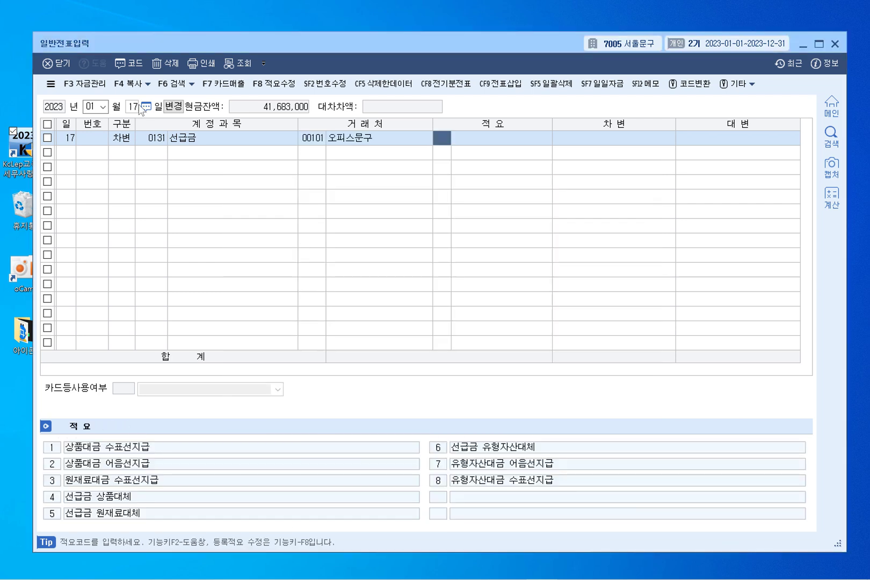
key("Return")
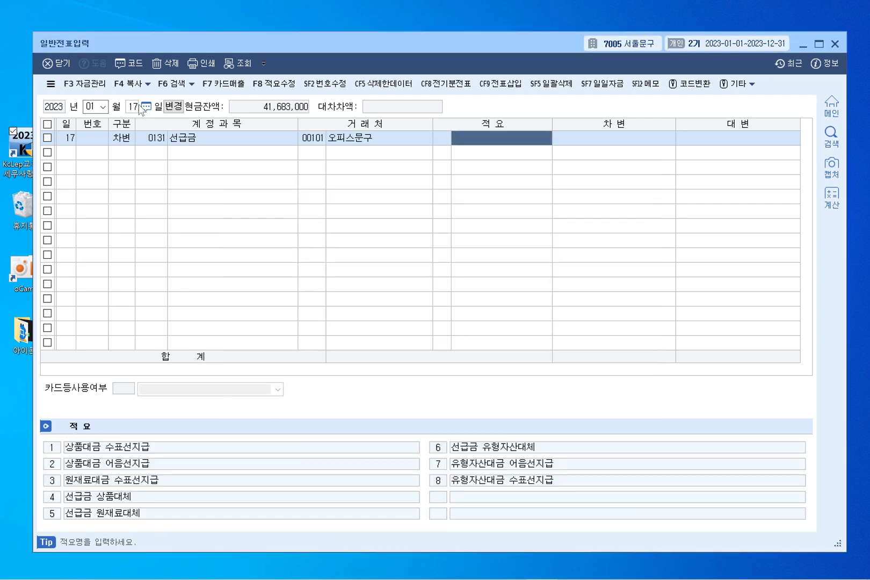
key("Return")
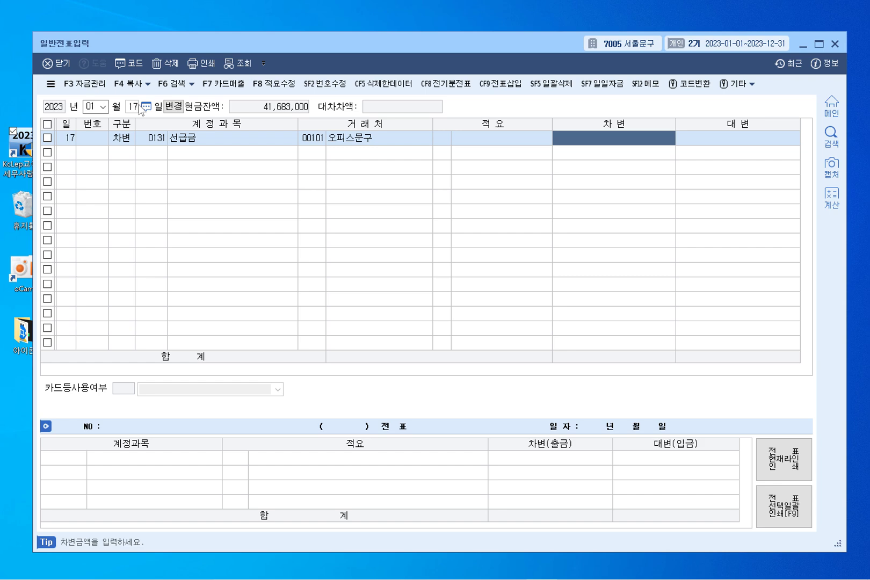
type("6000000")
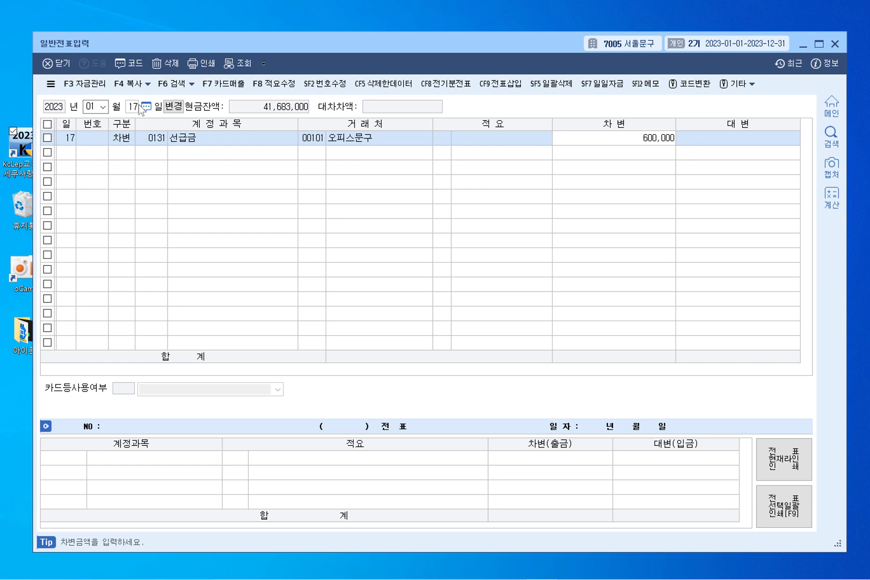
key("Return")
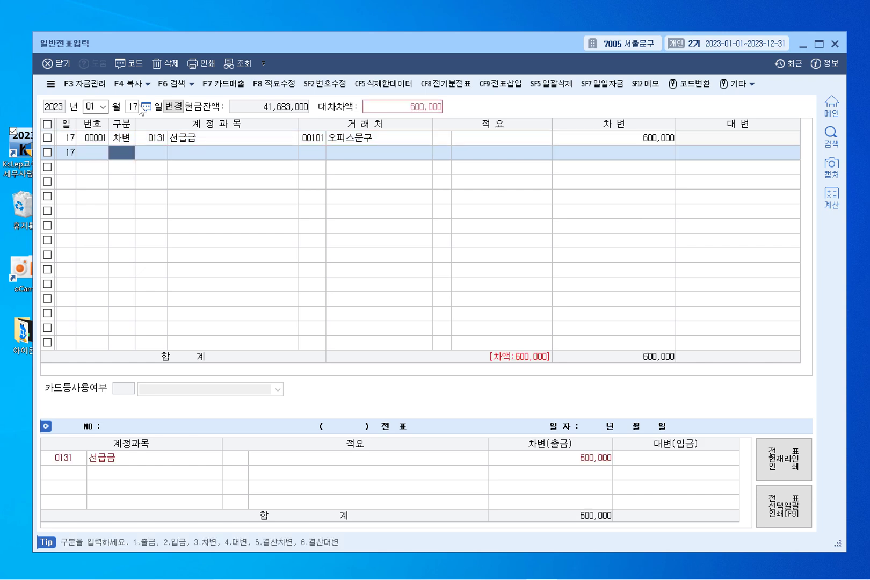
Add a credit (대변) line for the 17th with the account 보통예금
type("4")
key("Return")
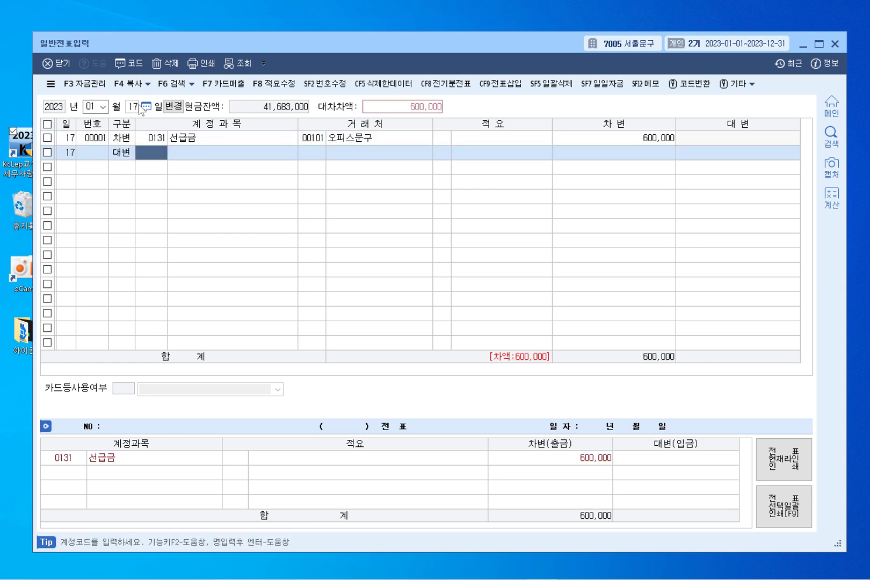
key("F2")
type("보통예금")
key("Return")
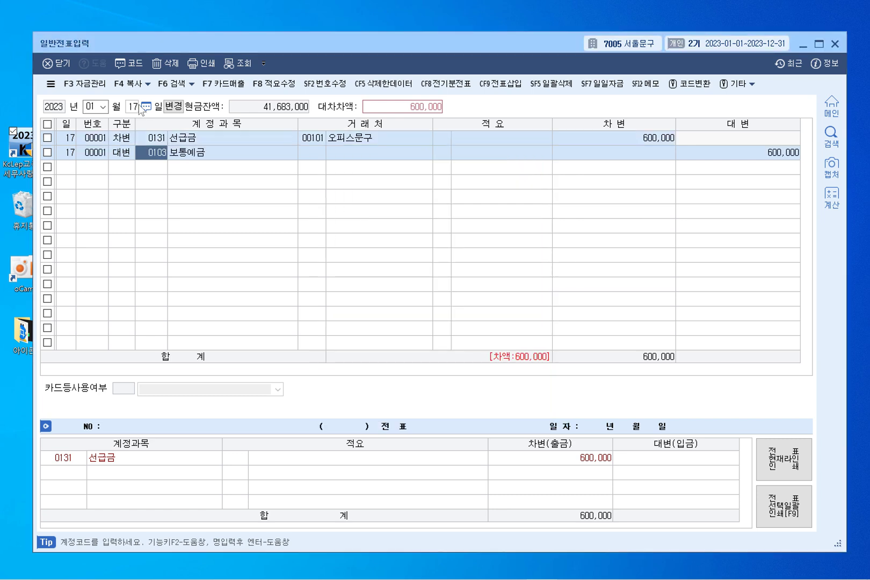
key("Return")
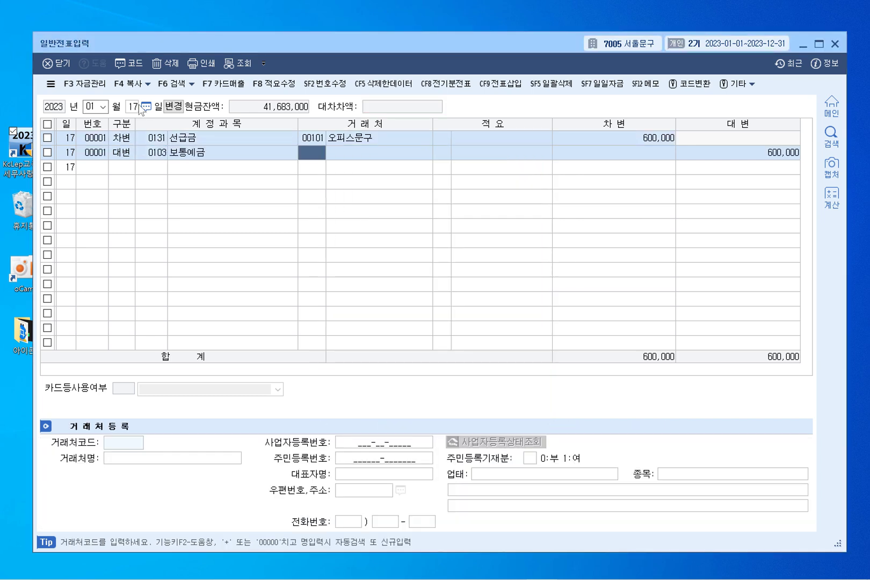
Assign 우리은행 as the credit line's counterparty, leave its description empty and accept the 600,000 credit amount
key("F2")
type("우리은행")
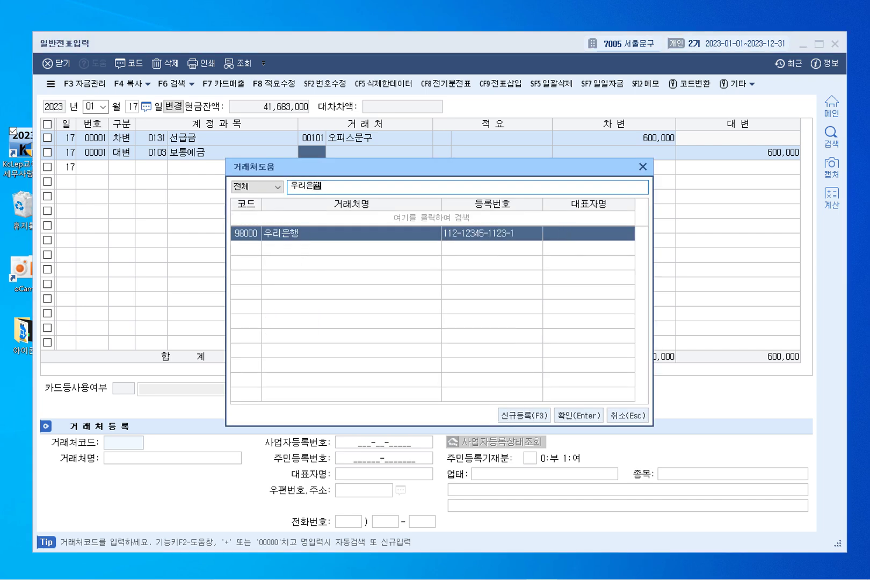
key("Return")
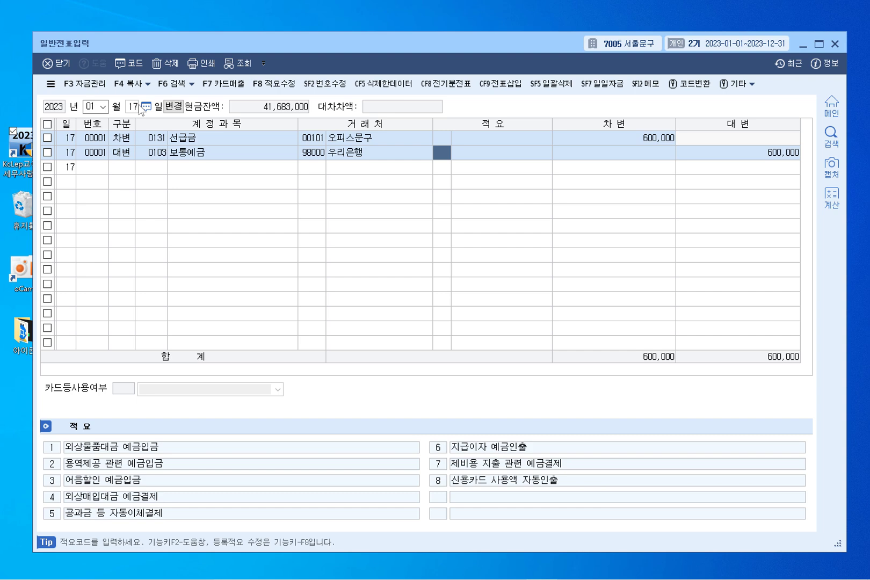
key("Return")
key("Return")
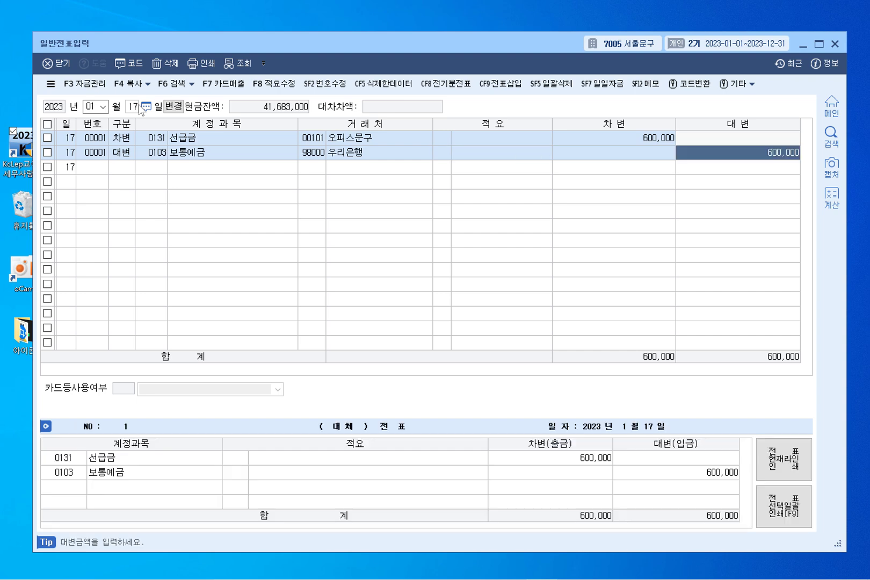
key("Return")
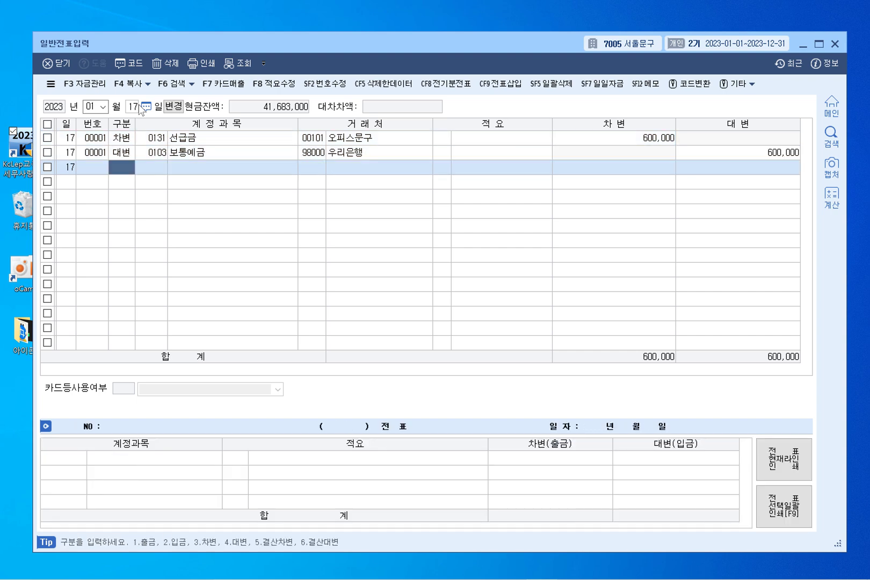
mouse_move(439, 569)
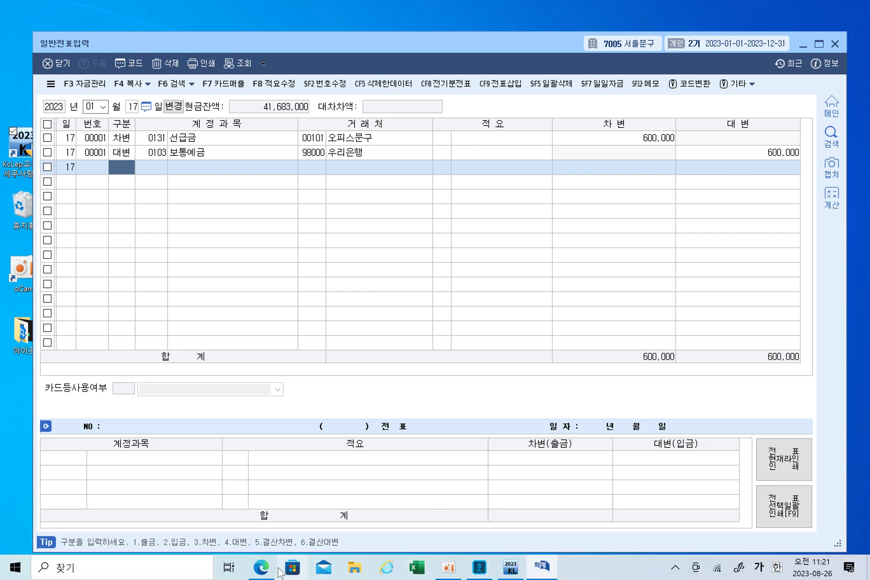
Switch to the textbook PDF in Edge and draw a bracket beside the January 17 journal entry and its voucher screen
left_click(261, 567)
scroll(352, 327, "down", 5)
scroll(369, 305, "up", 3)
scroll(148, 173, "down", 2)
mouse_move(109, 178)
left_mouse_down()
mouse_move(82, 242)
mouse_move(111, 378)
left_mouse_up()
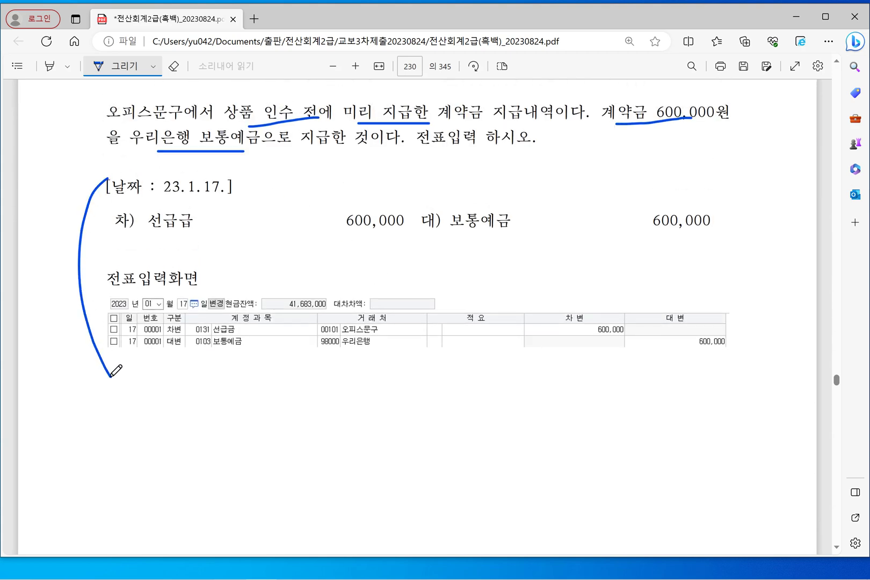
In exercise (2), underline 상품구입 in the heading, 1월 17일, 계약금, 외상으로 and the title 거래명세서
scroll(402, 293, "down", 15)
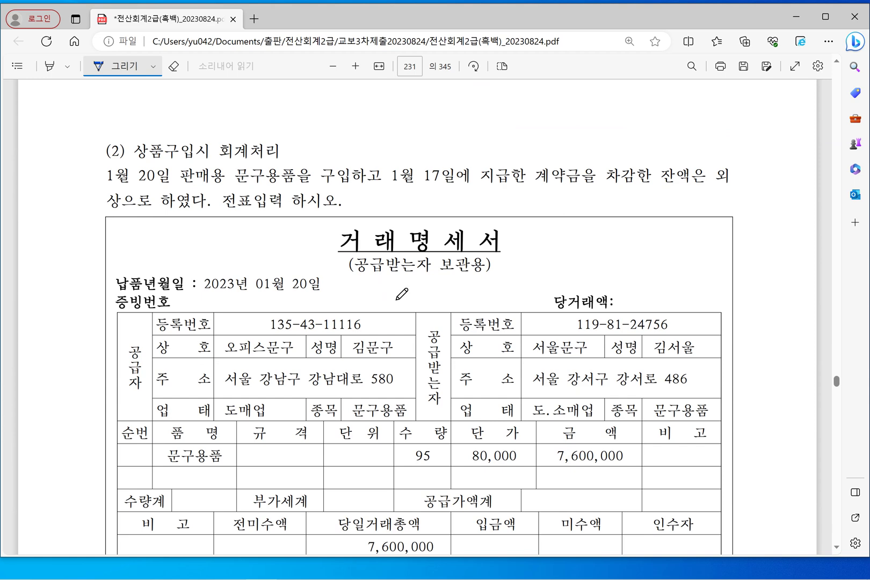
left_click_drag(154, 158, 211, 153)
scroll(355, 249, "down", 3)
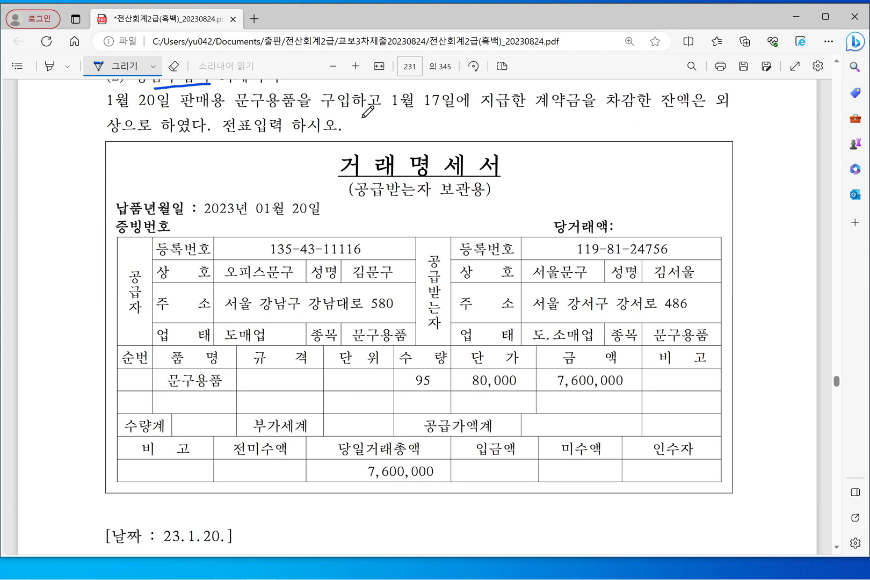
left_click_drag(386, 110, 438, 111)
left_click_drag(543, 109, 579, 110)
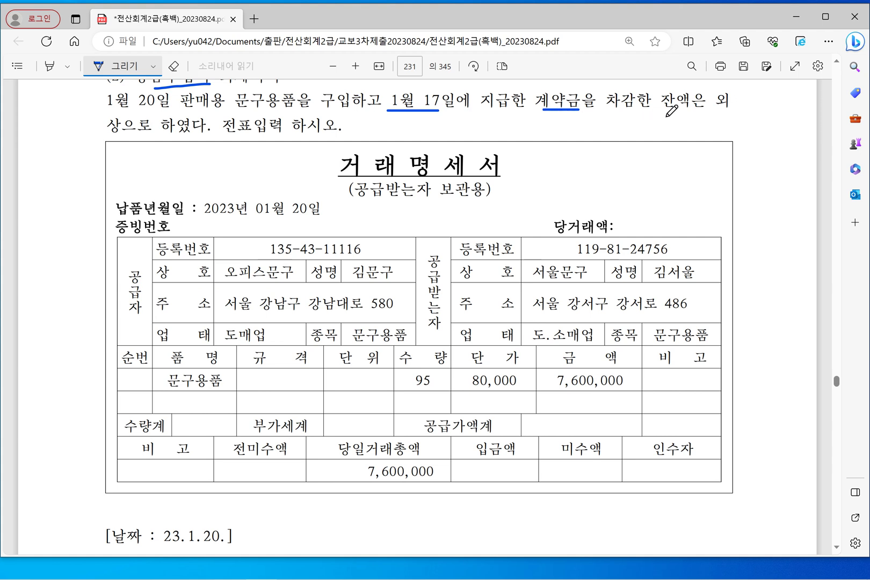
left_click_drag(119, 138, 151, 138)
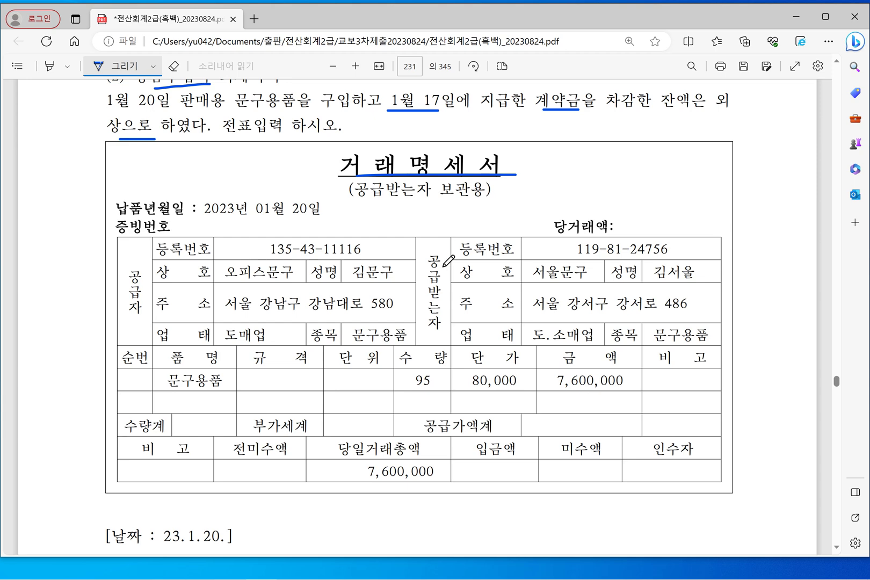
Underline the 7,600,000 transaction total and the accounts 상품, 선급금 and 외상매입금, separating debit from credit with a vertical line
scroll(451, 264, "down", 2)
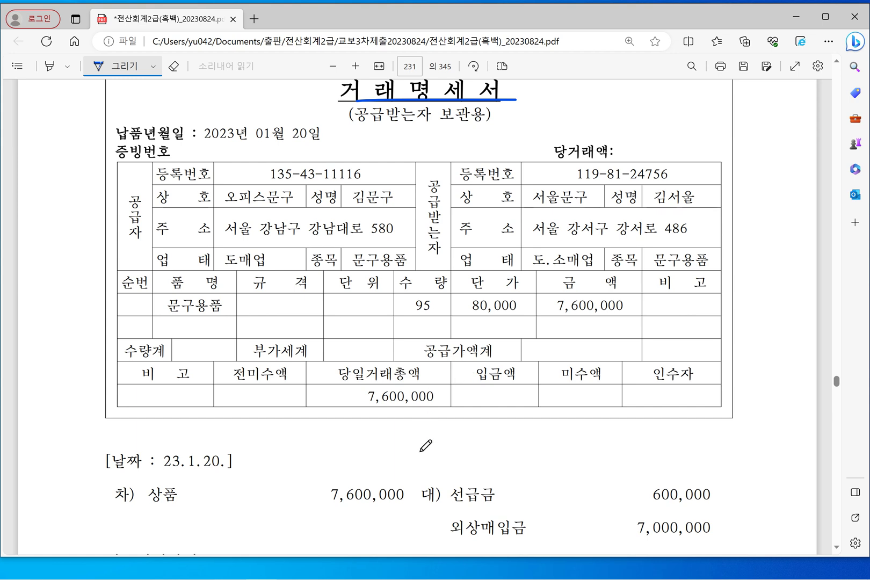
left_click_drag(373, 414, 447, 418)
left_click_drag(414, 463, 411, 545)
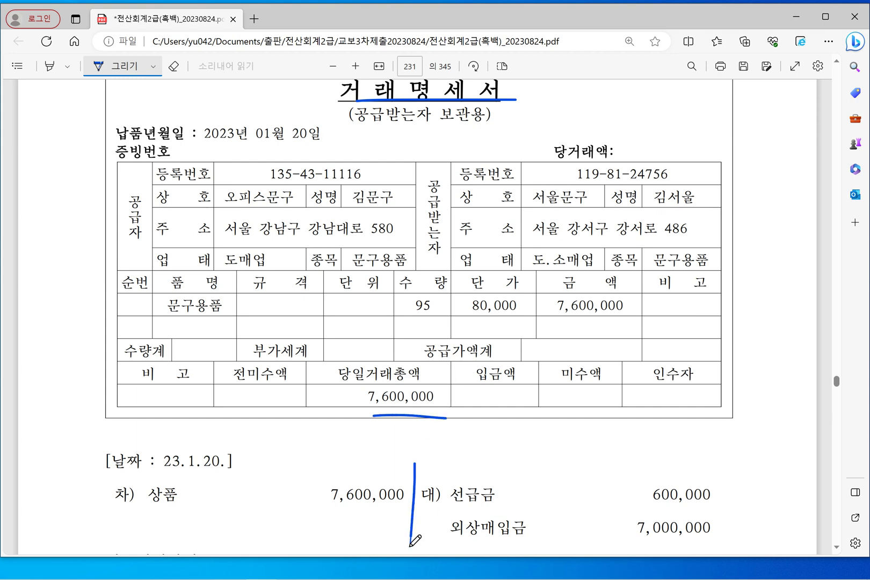
left_click_drag(148, 512, 198, 507)
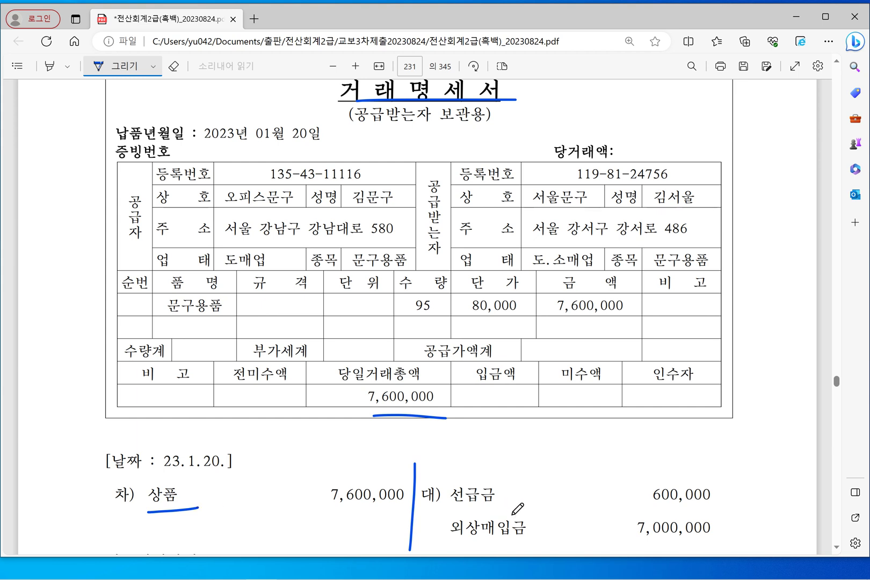
left_click_drag(444, 508, 499, 507)
left_click_drag(465, 542, 541, 537)
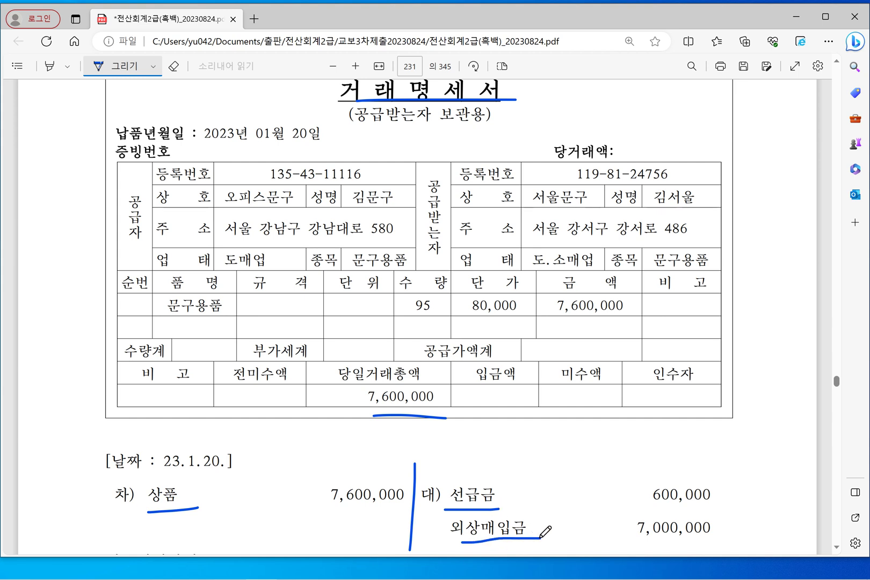
Return to KcLep's general voucher entry, set the day to 20 and start a debit (차변) line with the account 상품
left_click(799, 12)
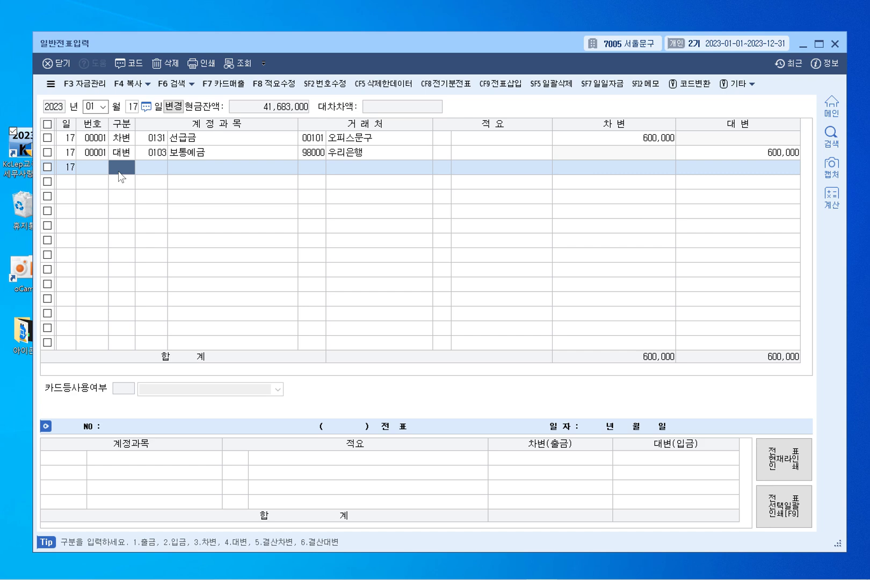
key("Escape")
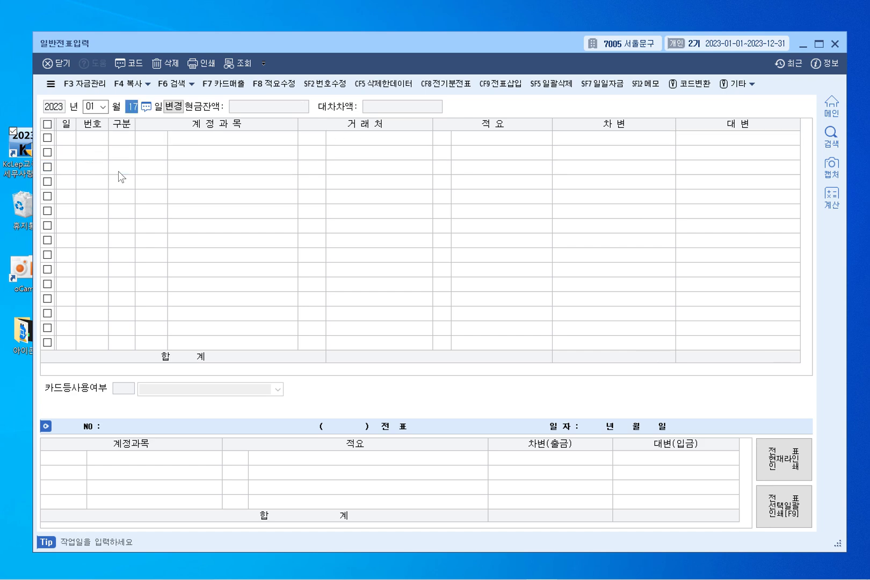
type("20")
key("Return")
type("3")
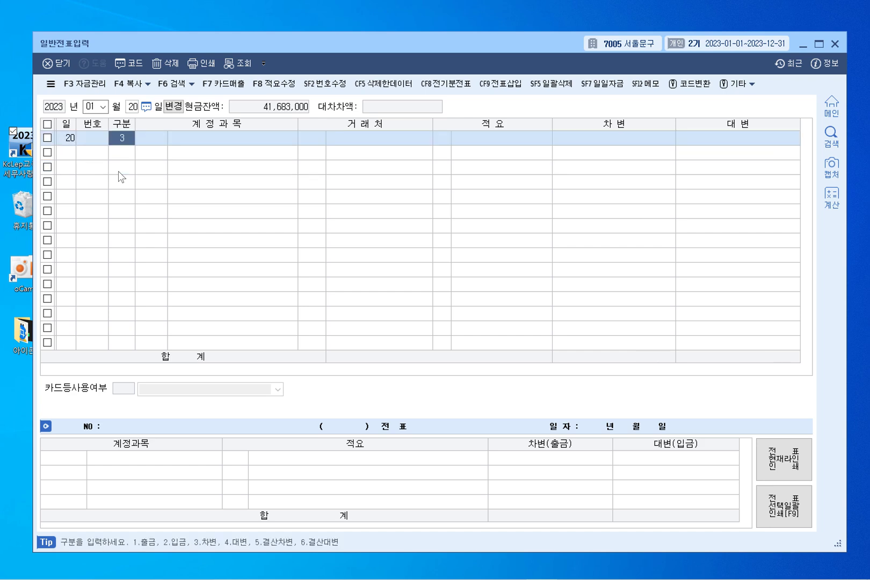
key("Return")
key("F2")
type("상품")
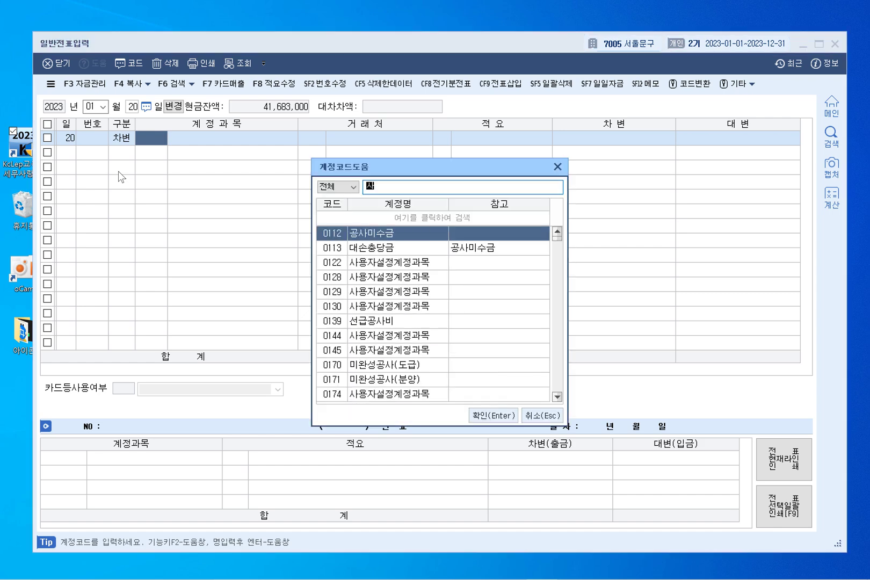
key("Return")
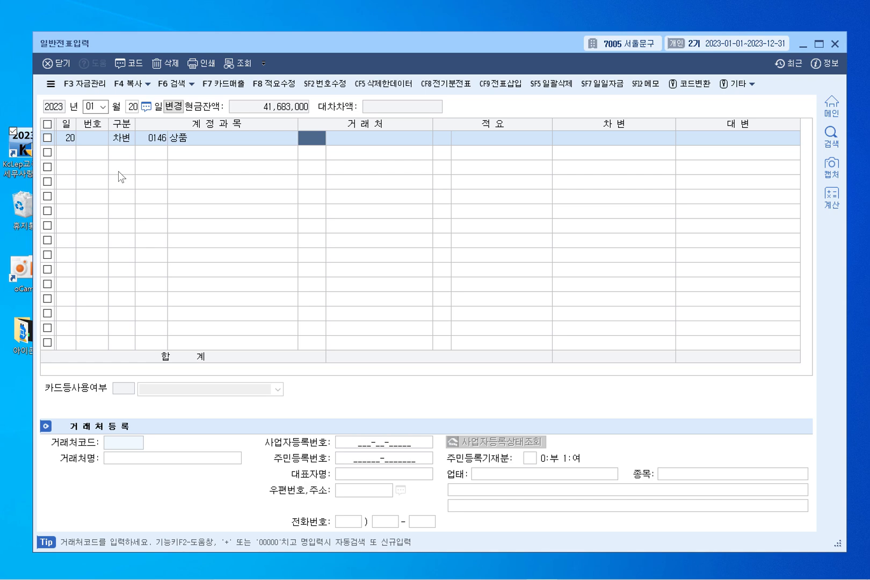
Leave the 상품 line's counterparty and description empty and enter a debit amount of 7,600,000
key("Return")
key("Return")
key("Return")
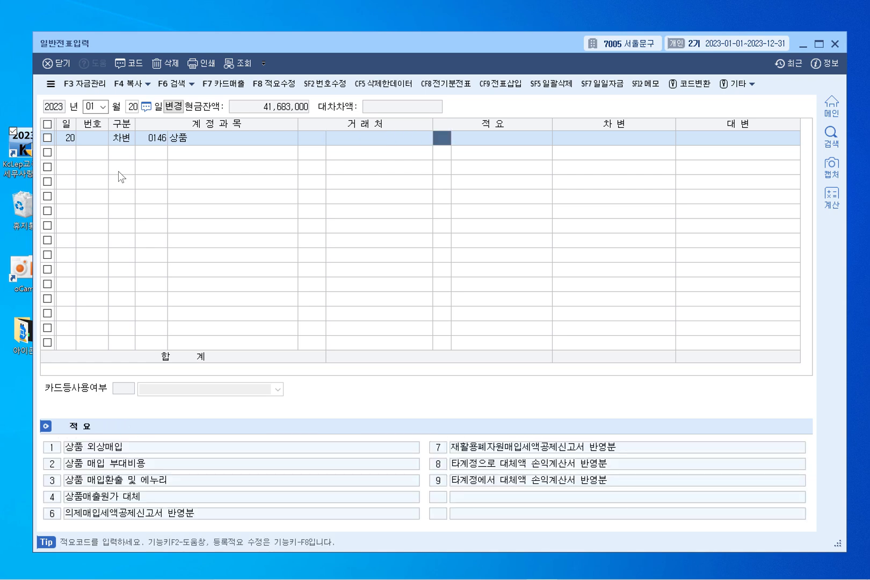
key("Return")
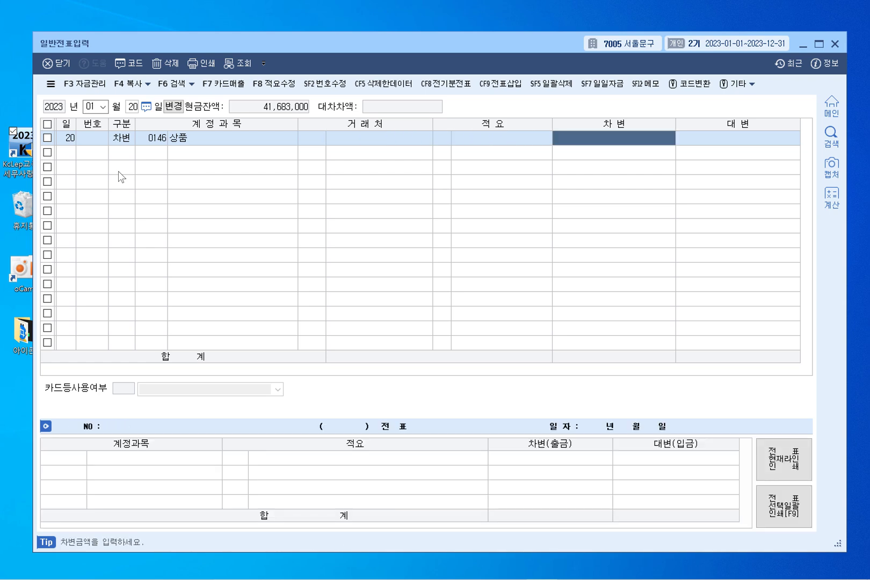
type("76")
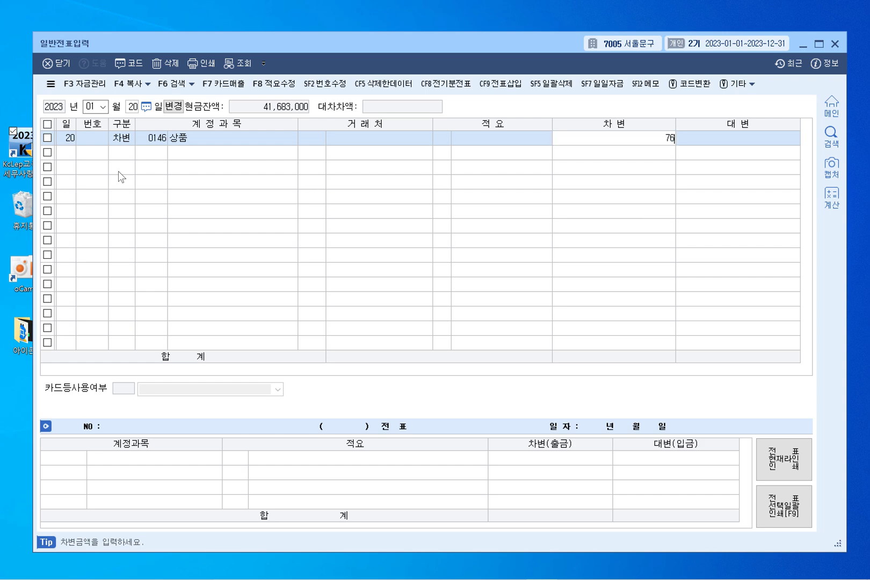
type("0,000")
key("Return")
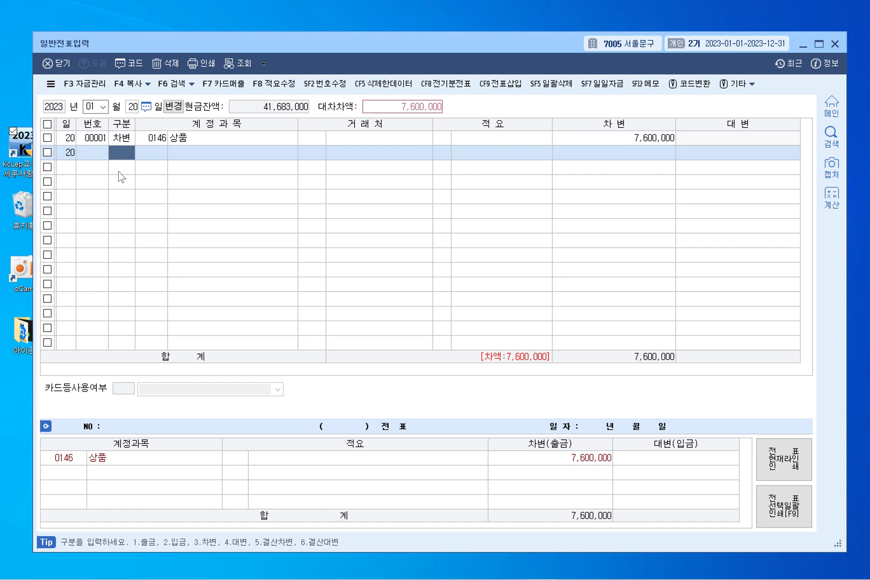
Add a credit (대변) line for the 20th with the account 선급금
type("4")
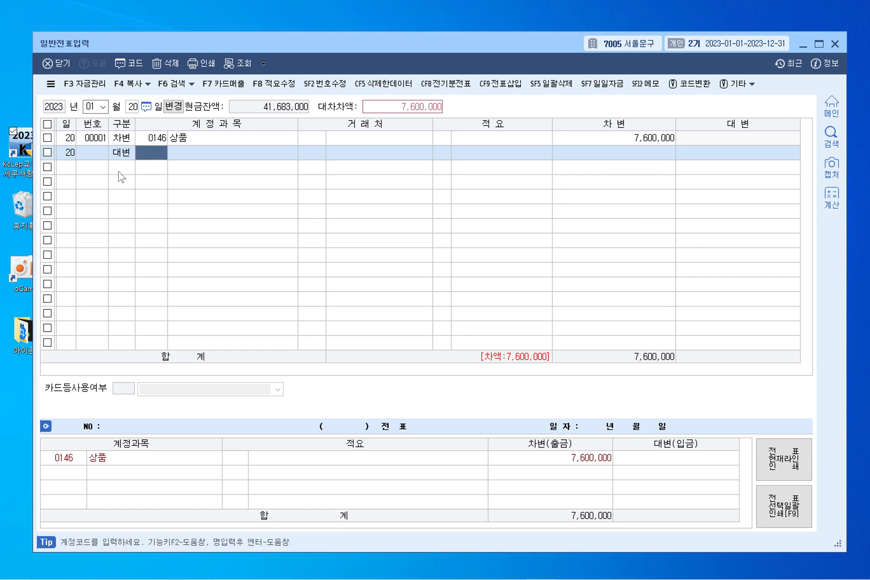
type("선급ㄱ")
type("금")
key("Return")
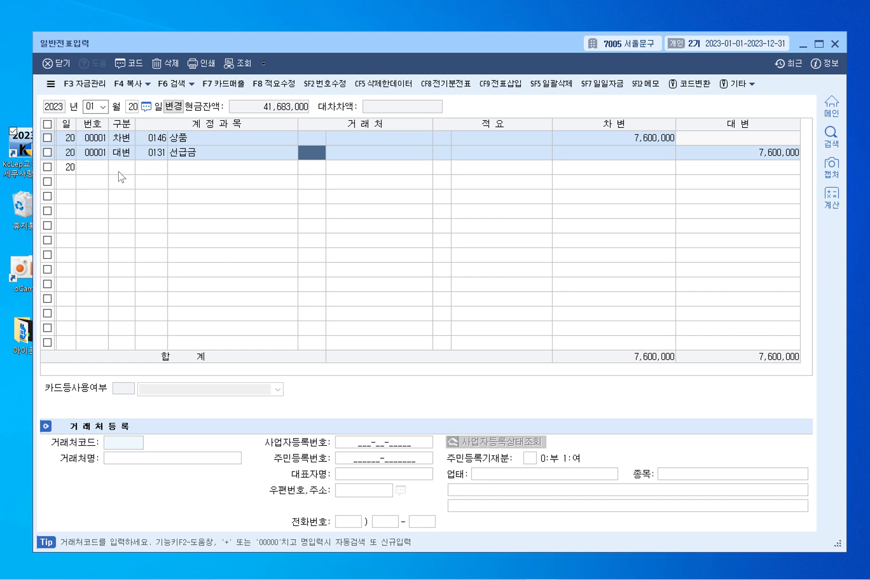
Assign 오피스문구 as the 선급금 line's counterparty, leave its description empty and set the credit amount to 600,000
key("F2")
type("오피")
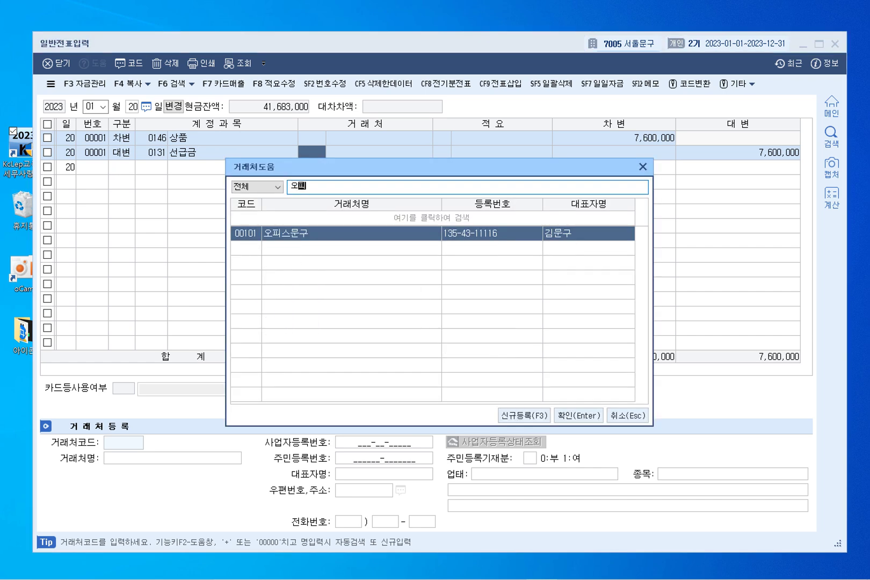
key("Return")
key("Return")
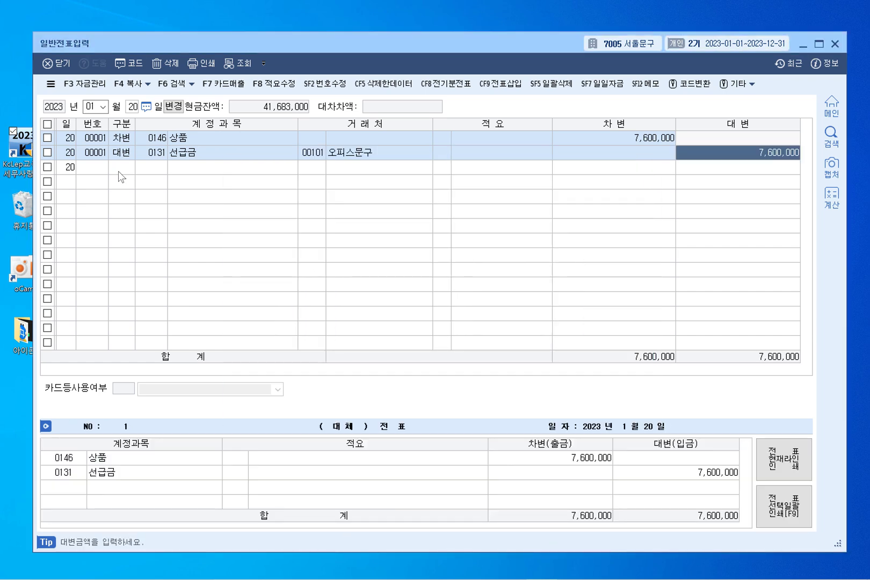
type("6")
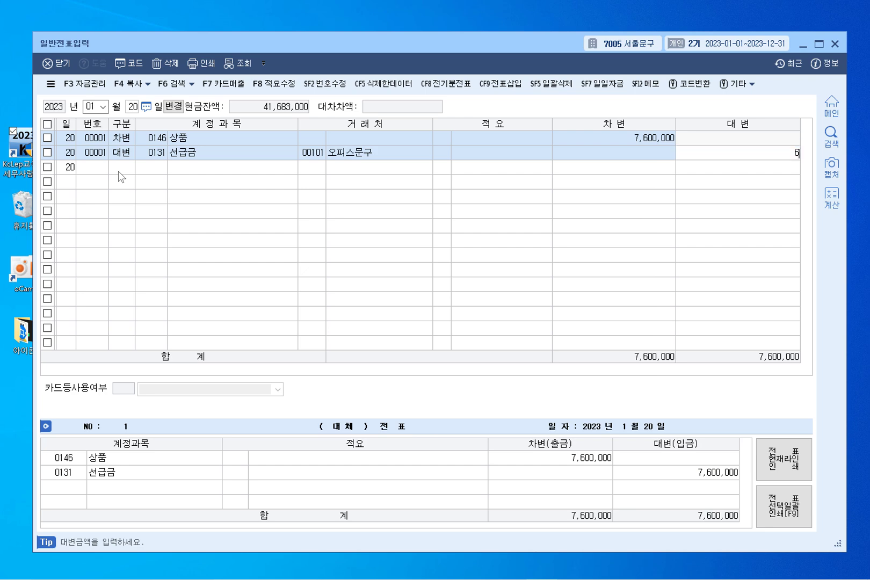
type("00,000")
key("Return")
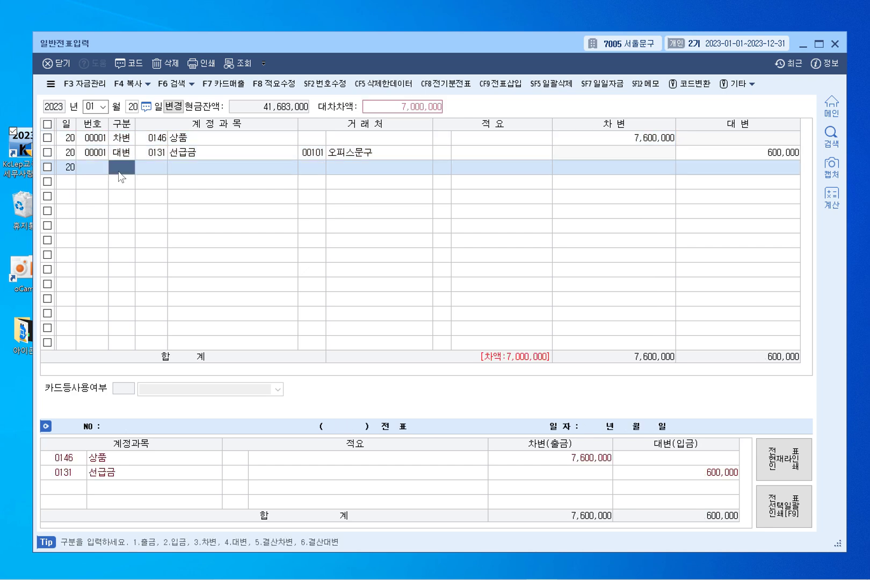
Add a second credit (대변) line for the 20th with the account 외상매입금
type("4")
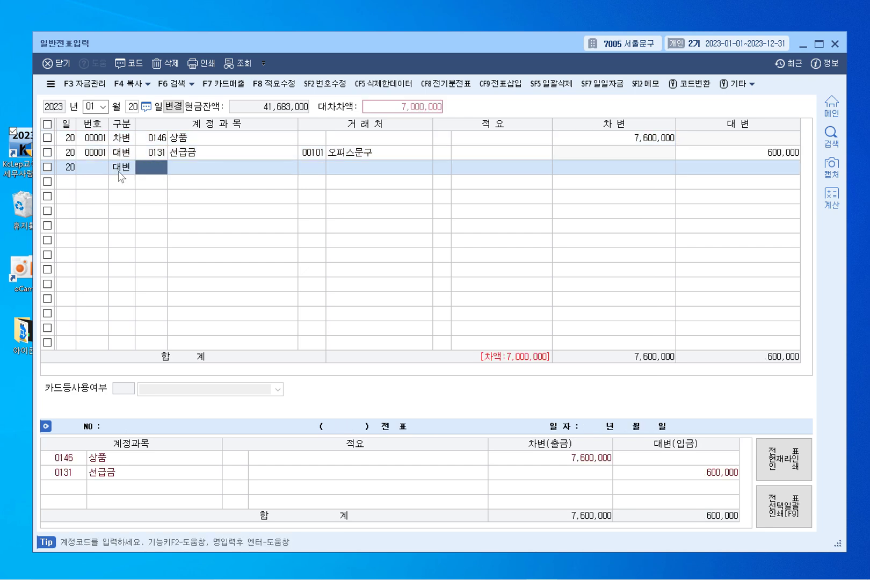
key("F2")
type("외")
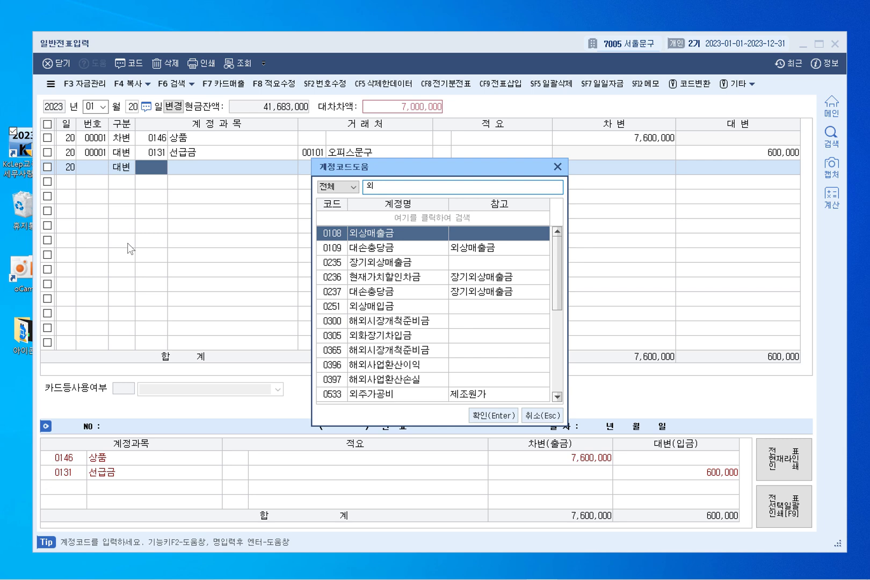
type("상매입")
key("Return")
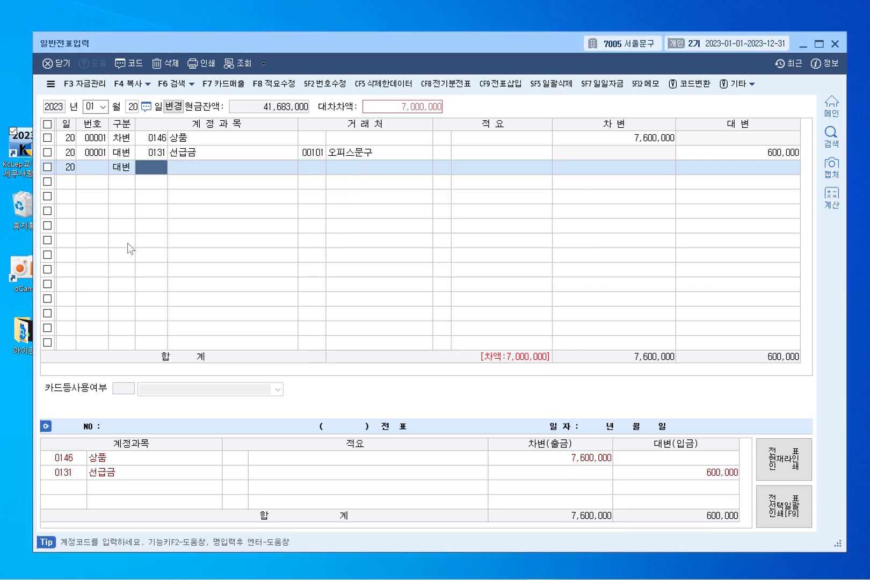
Assign 오피스문구 as the 외상매입금 line's counterparty, leave its description empty and accept the 7,000,000 credit amount
type("00101")
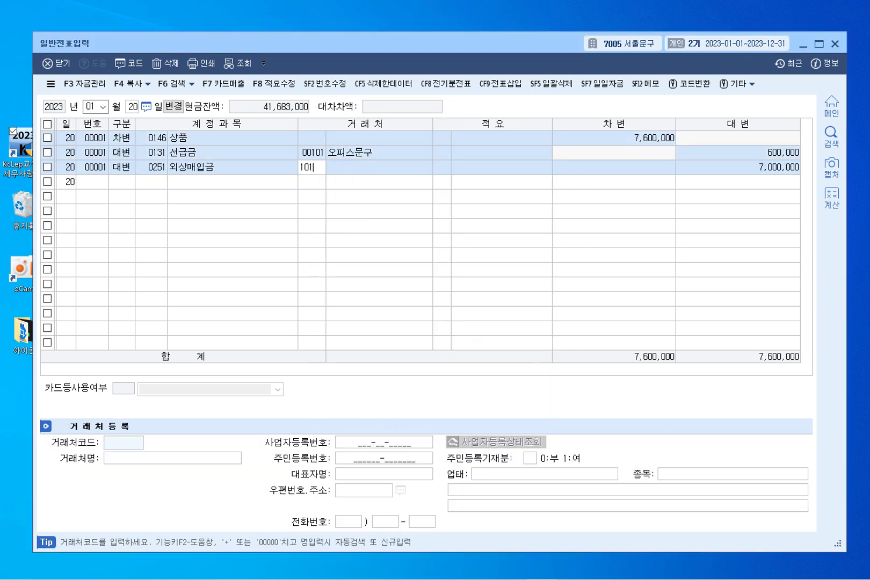
key("Return")
key("Return")
key("Return")
key("Return")
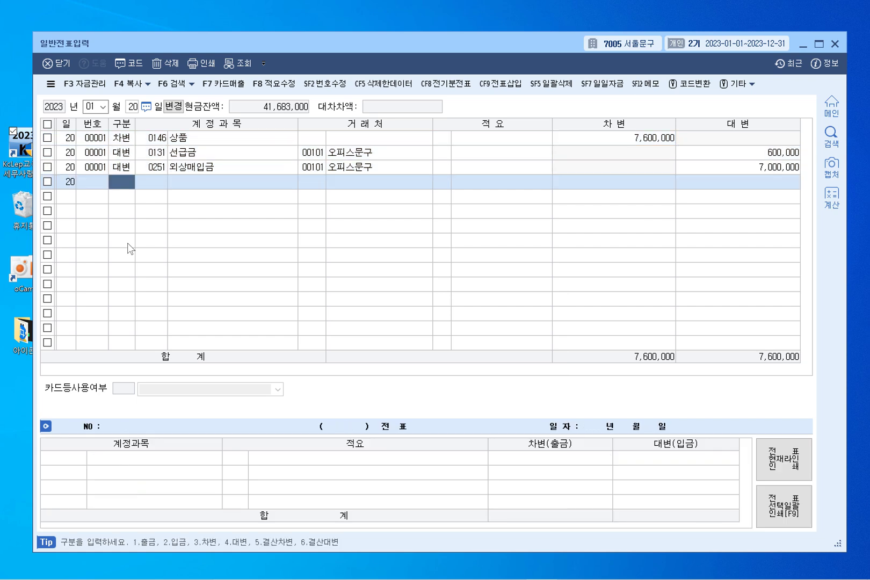
Review the January 20 voucher's debit and credit lines and the counterparty details registered for 오피스문구
left_click(212, 159)
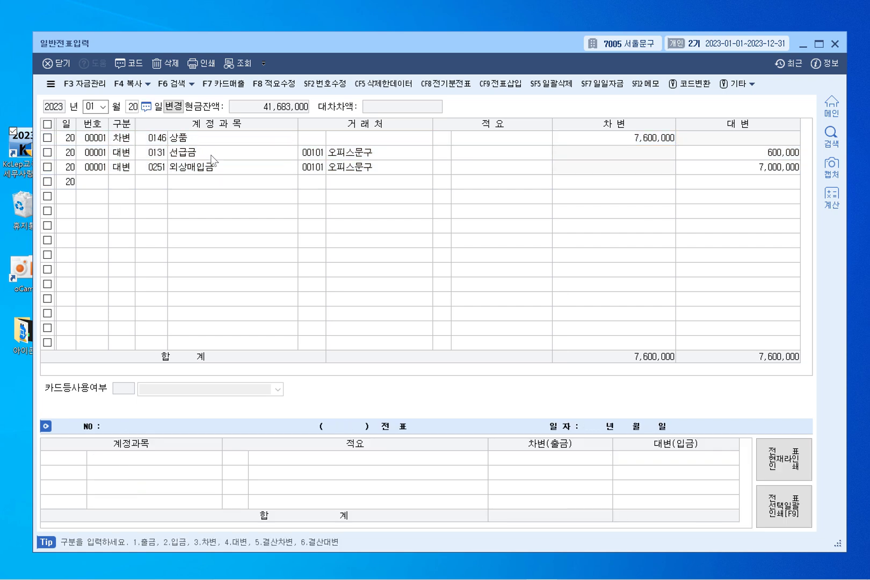
key("Return")
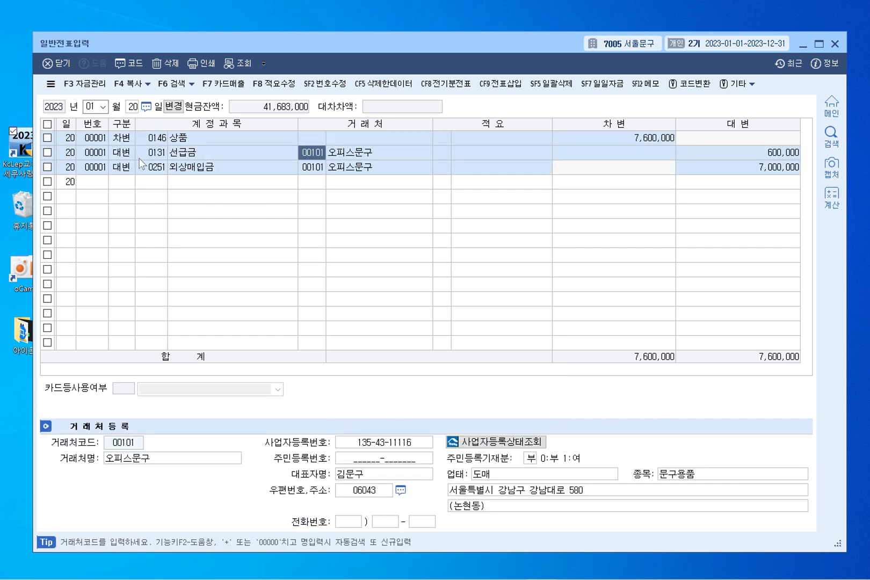
left_click(120, 153)
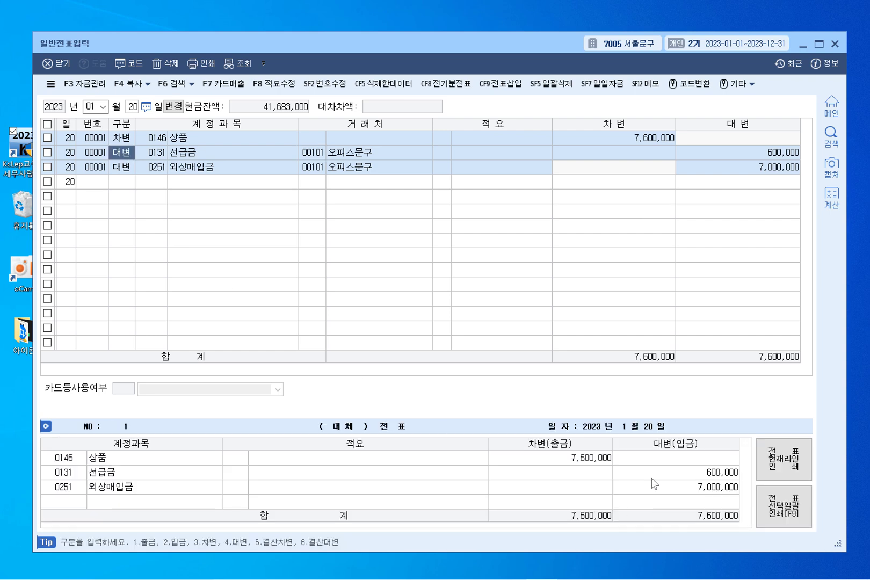
left_click(605, 458)
left_click(678, 473)
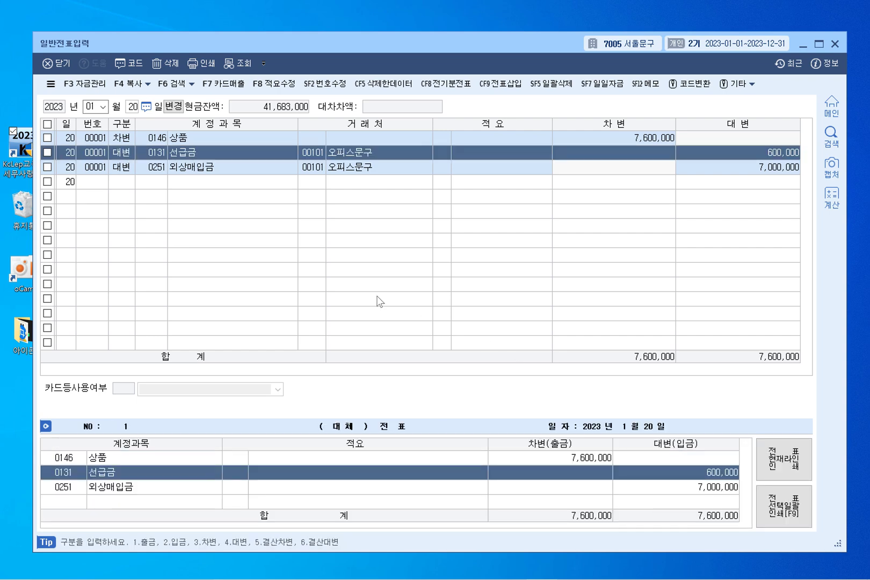
left_click(314, 155)
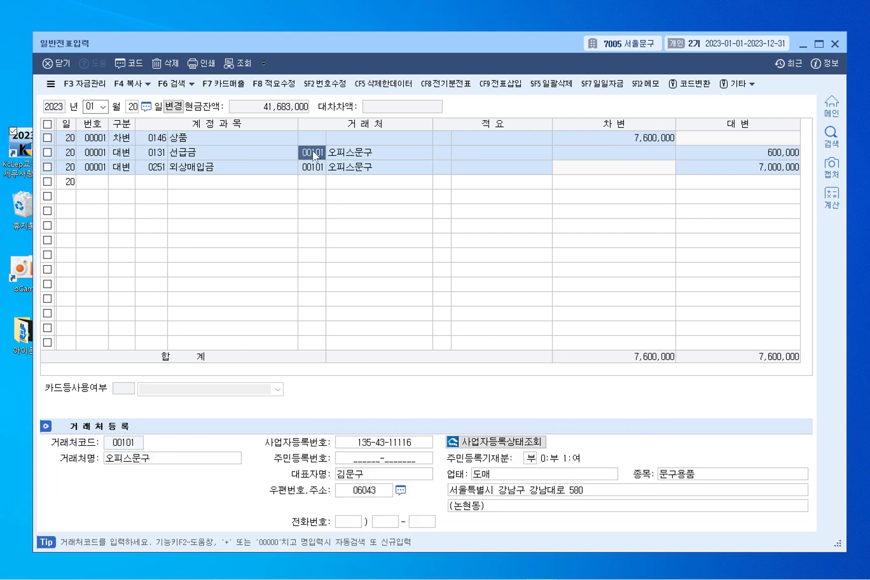
left_click(402, 476)
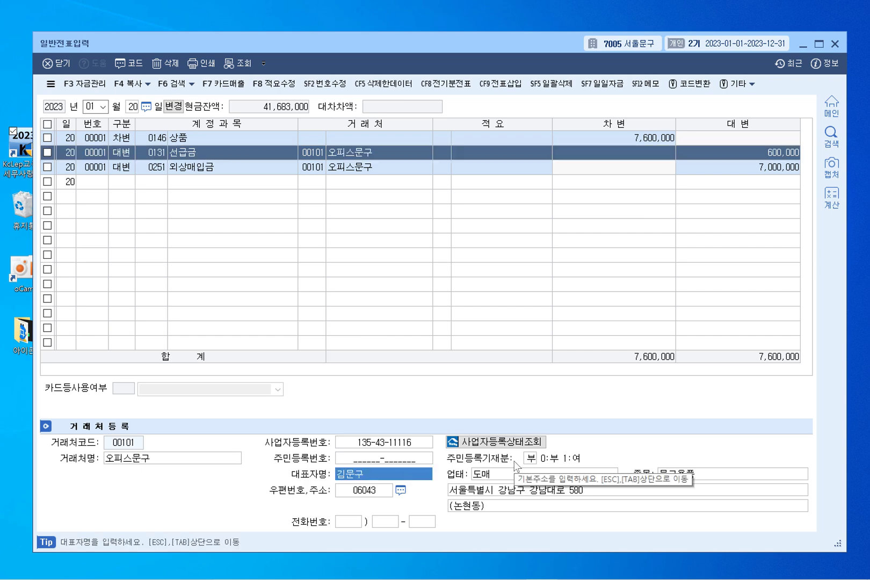
Check the 외상매입금 line's credit amount, description options and account in the January 20 voucher
left_click(731, 167)
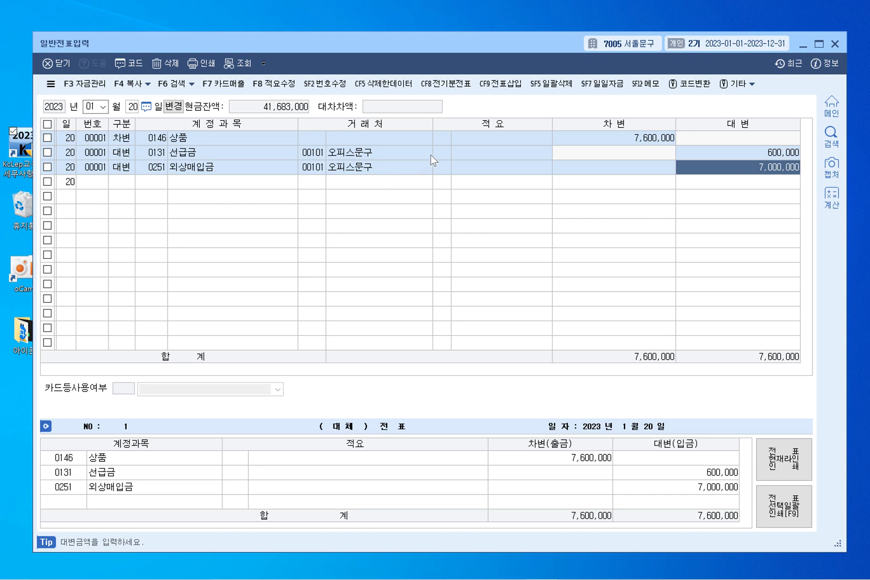
left_click(438, 168)
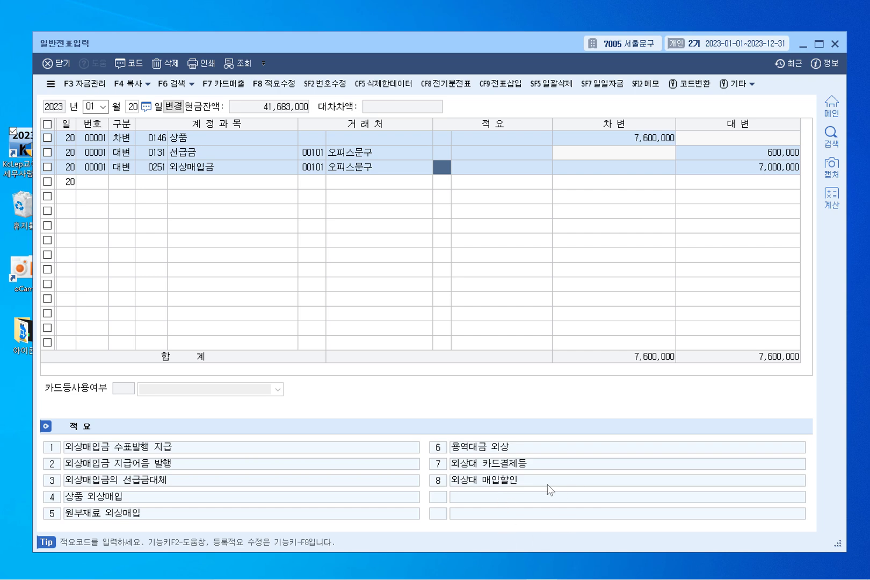
left_click(162, 181)
left_click(160, 168)
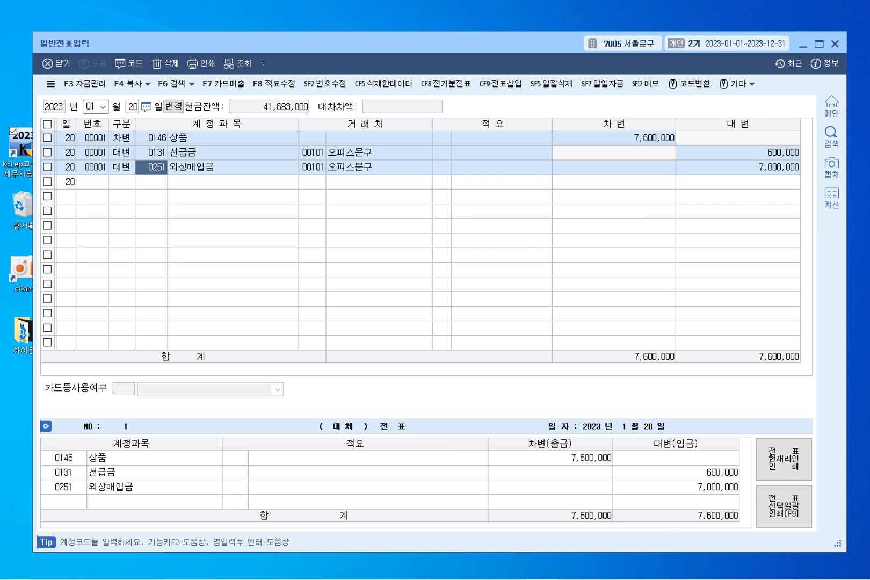
Switch to the textbook PDF in Edge and go to exercise (3) on buying merchandise by issuing a promissory note
mouse_move(418, 578)
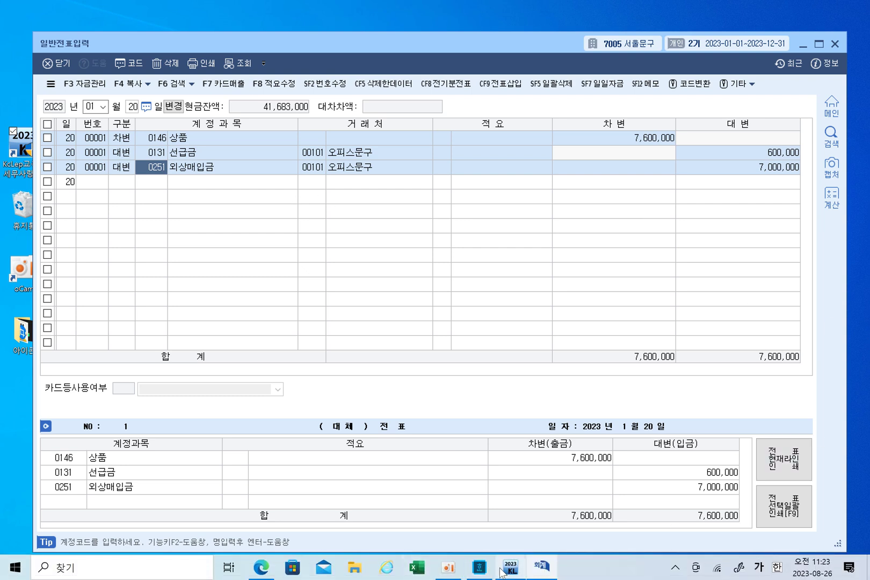
left_click(479, 567)
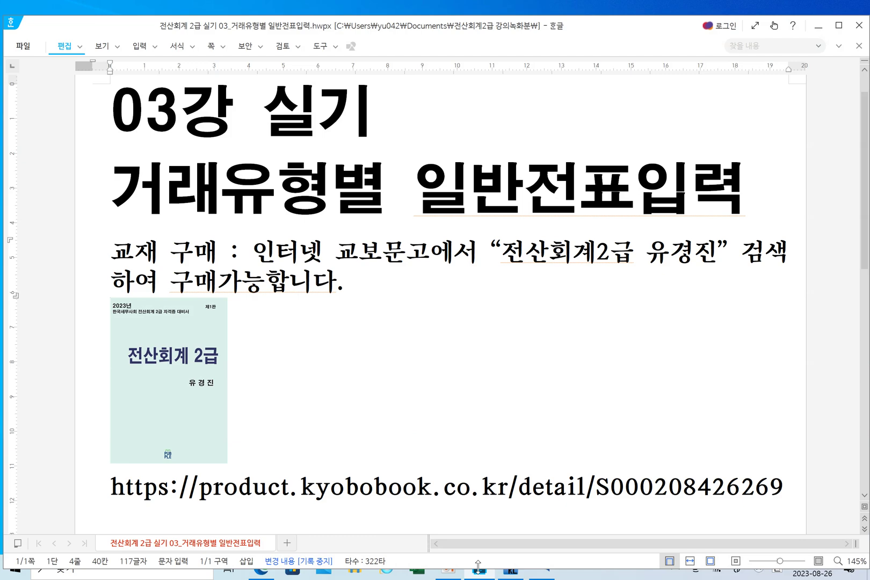
key("alt+Tab")
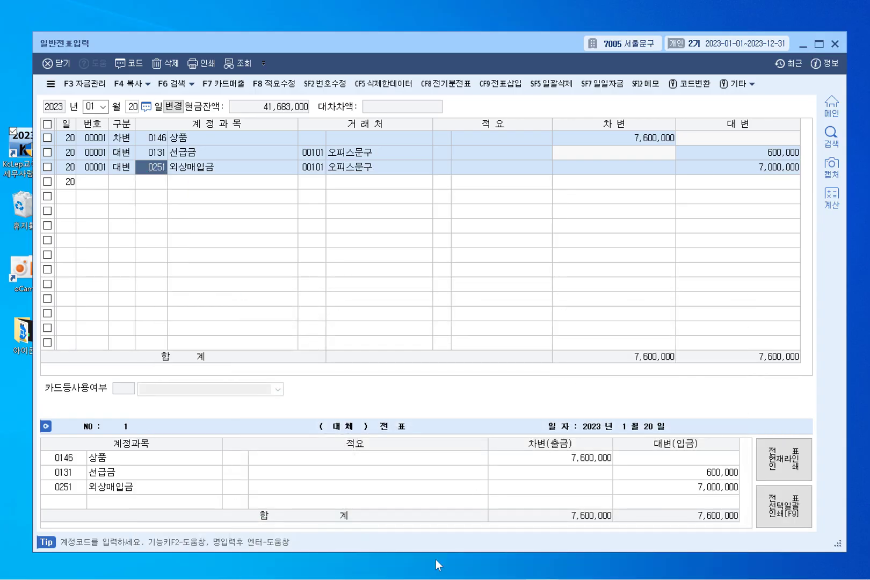
left_click(261, 572)
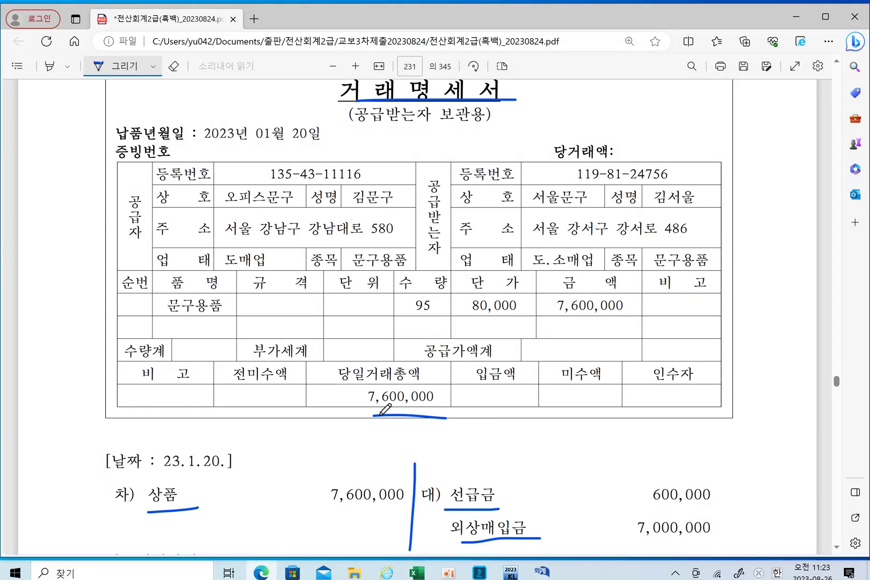
scroll(385, 409, "down", 15)
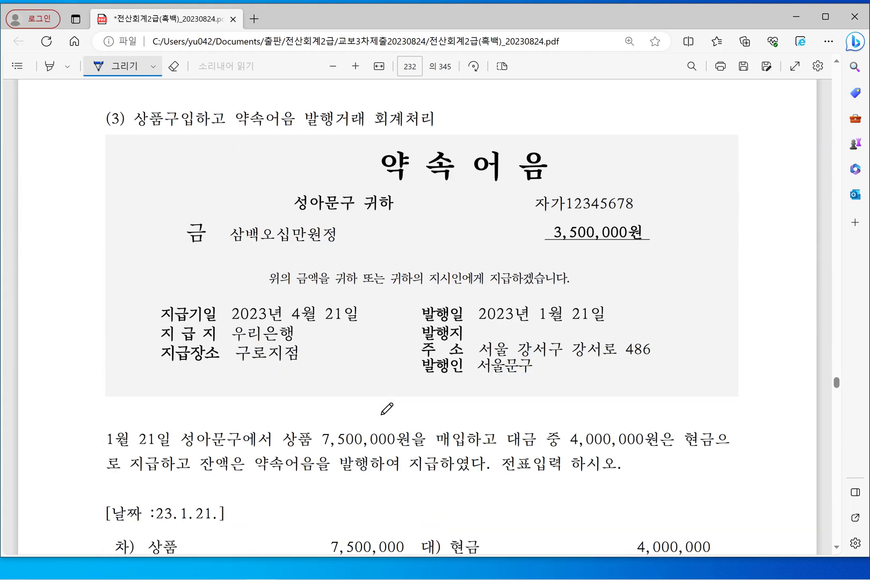
Underline the exercise title's 약속어음 발행, the note's heading, number, issuer, payee and 3,500,000원 amount in ink, and circle the 지급기일 date
left_click_drag(236, 136, 333, 134)
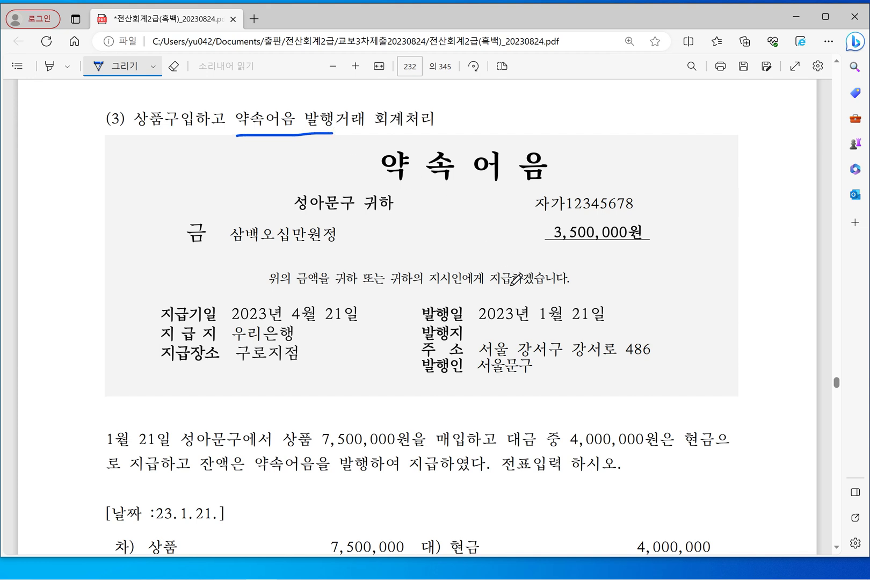
left_click_drag(385, 184, 461, 183)
left_click_drag(540, 218, 622, 216)
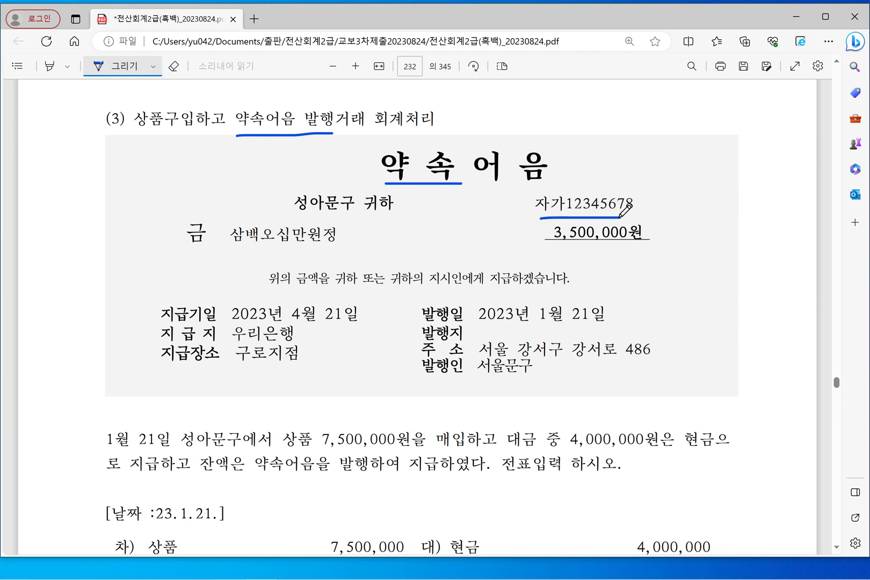
left_click_drag(478, 377, 548, 377)
left_click_drag(423, 377, 472, 372)
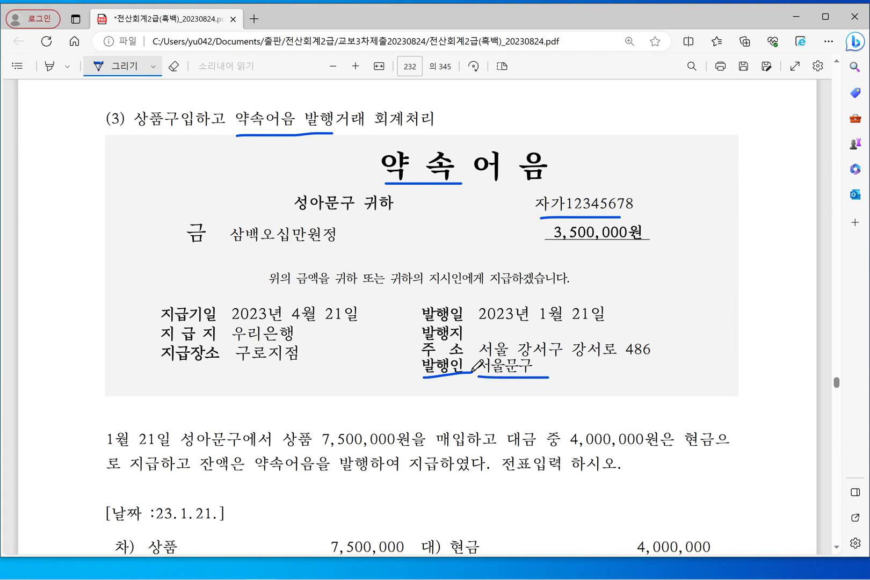
left_click_drag(294, 219, 405, 220)
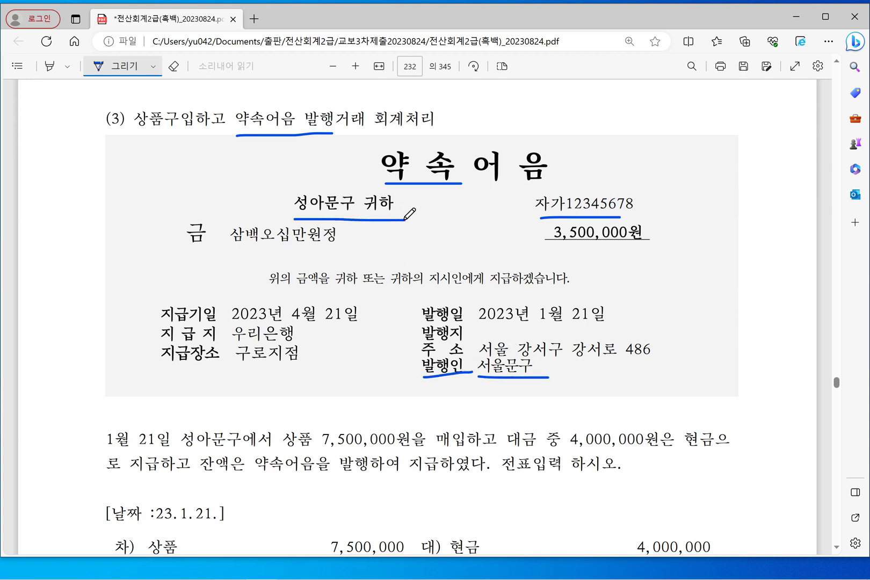
left_click_drag(553, 242, 650, 246)
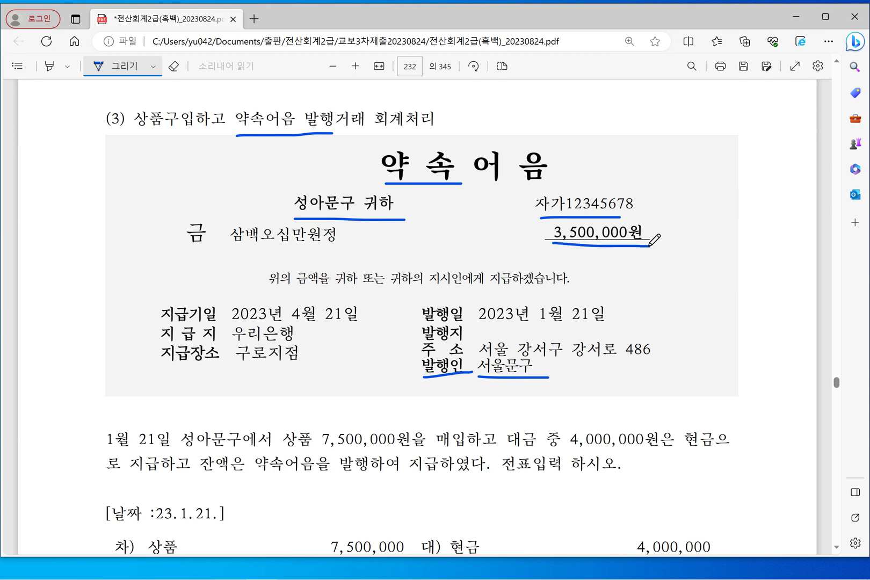
mouse_move(235, 325)
left_mouse_down()
mouse_move(367, 324)
mouse_move(371, 301)
mouse_move(258, 295)
mouse_move(226, 305)
mouse_move(229, 324)
left_mouse_up()
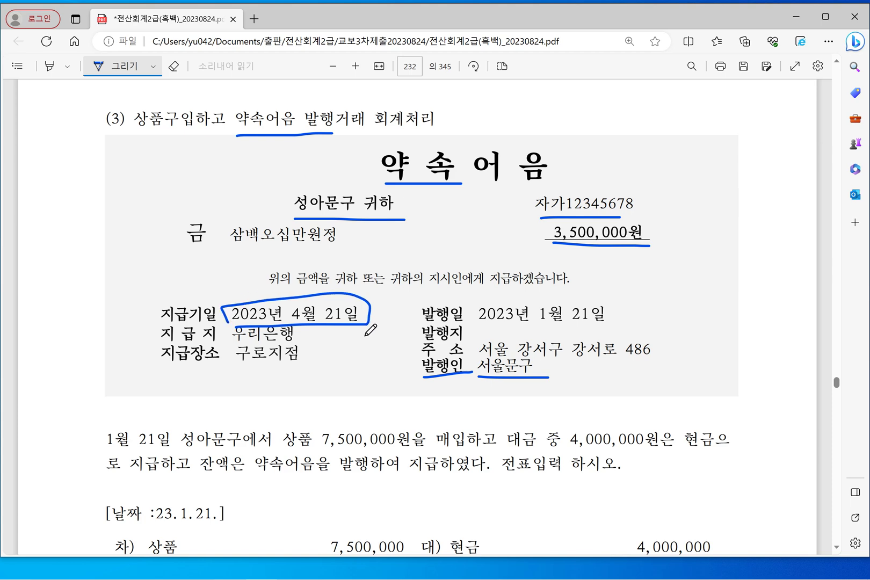
Put a check mark at the January 21 transaction text and underline 7,500,000원, 4,000,000원 and 약속어음
scroll(370, 329, "down", 2)
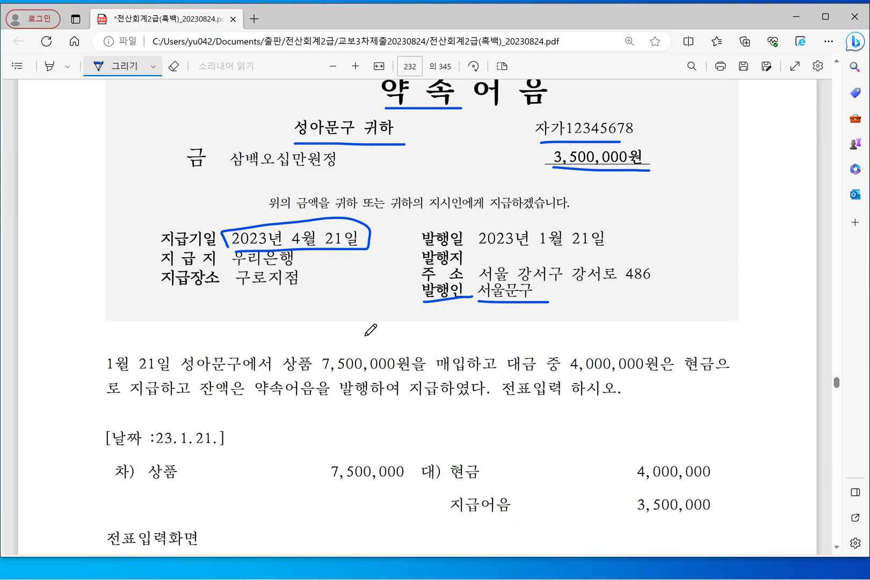
scroll(371, 330, "up", 2)
scroll(370, 330, "down", 2)
left_click_drag(97, 358, 116, 337)
left_click_drag(311, 376, 422, 374)
left_click_drag(569, 374, 650, 375)
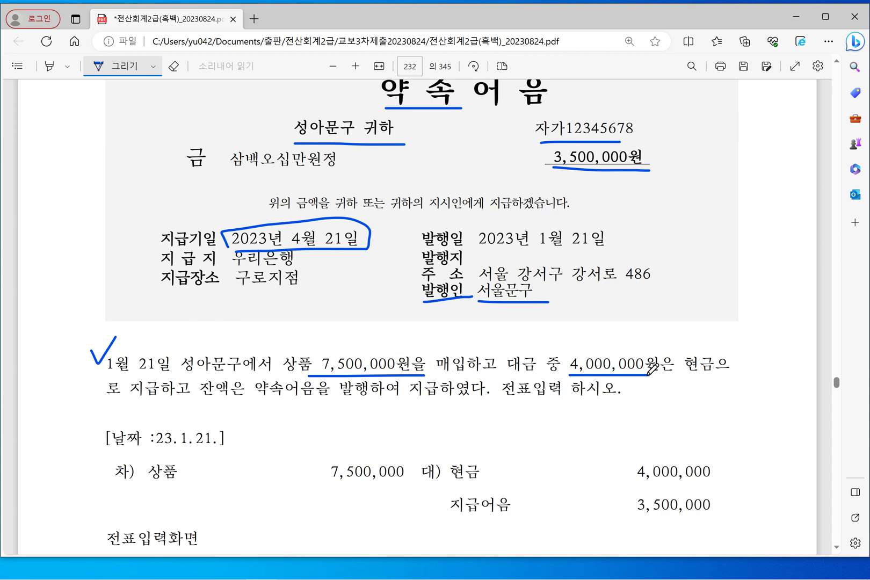
left_click_drag(266, 398, 306, 398)
Divide the 23.1.21 entry's debit and credit sides with a stroke, underline 상품, 현금 and 지급어음, and check-mark 전표입력화면
scroll(432, 408, "down", 2)
left_click_drag(423, 378, 407, 438)
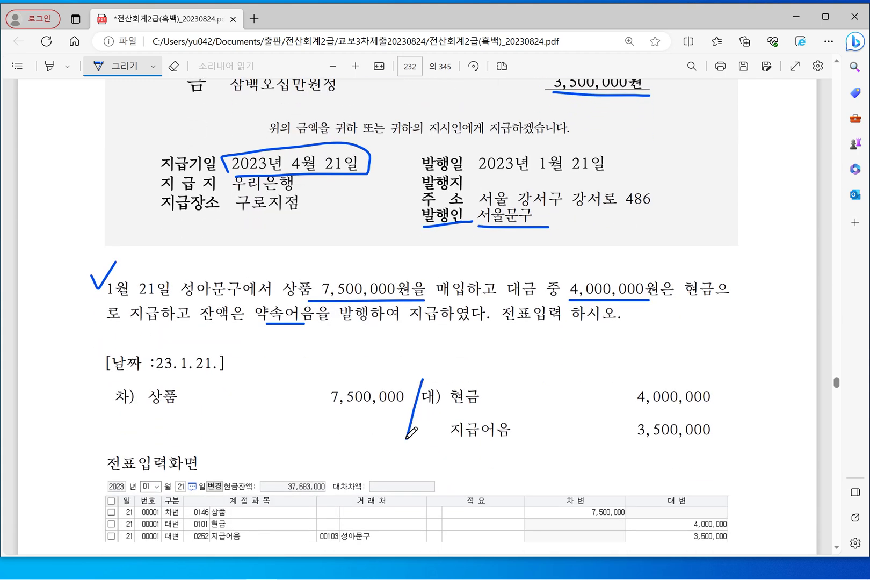
left_click_drag(150, 415, 179, 411)
left_click_drag(456, 410, 484, 408)
left_click_drag(451, 446, 513, 437)
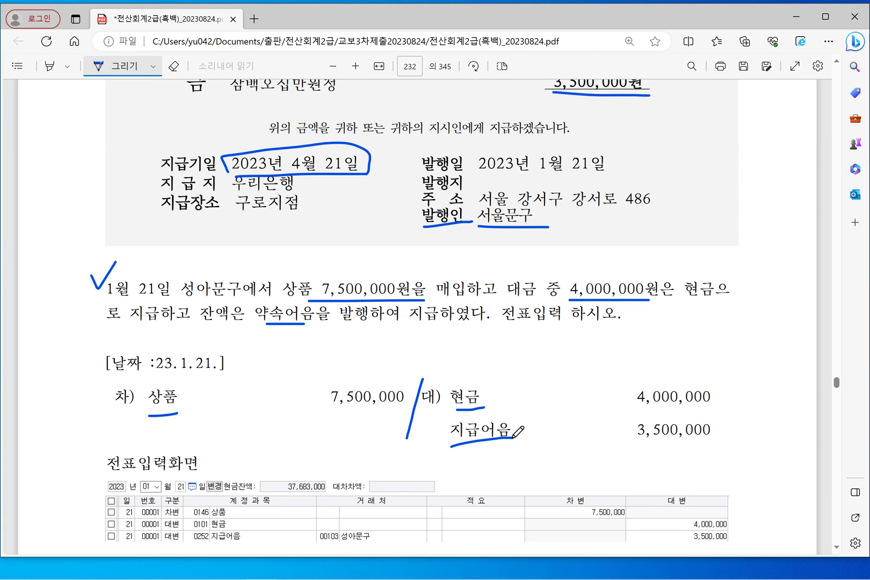
scroll(514, 435, "down", 2)
left_click_drag(112, 375, 134, 373)
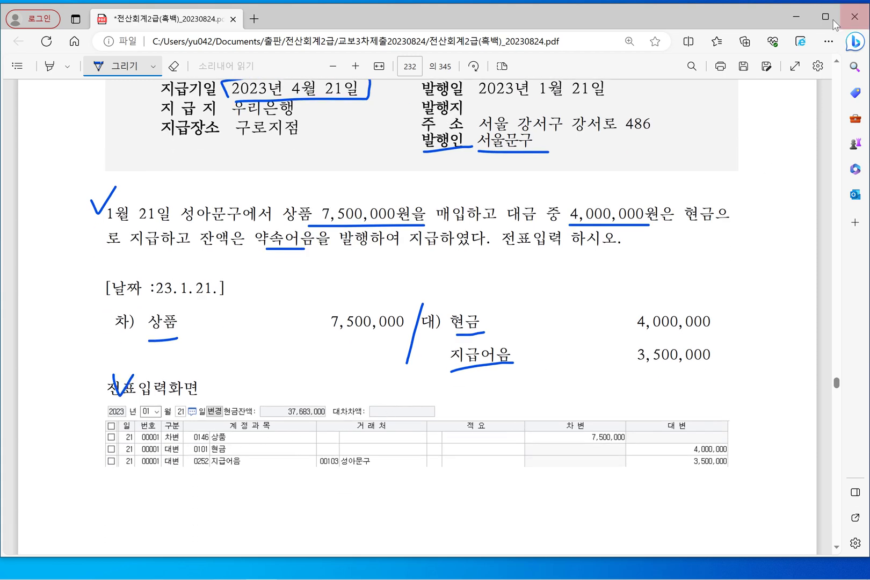
Return to KcLep's general voucher entry and bring up the vouchers for January 21
left_click(796, 18)
left_click(90, 106)
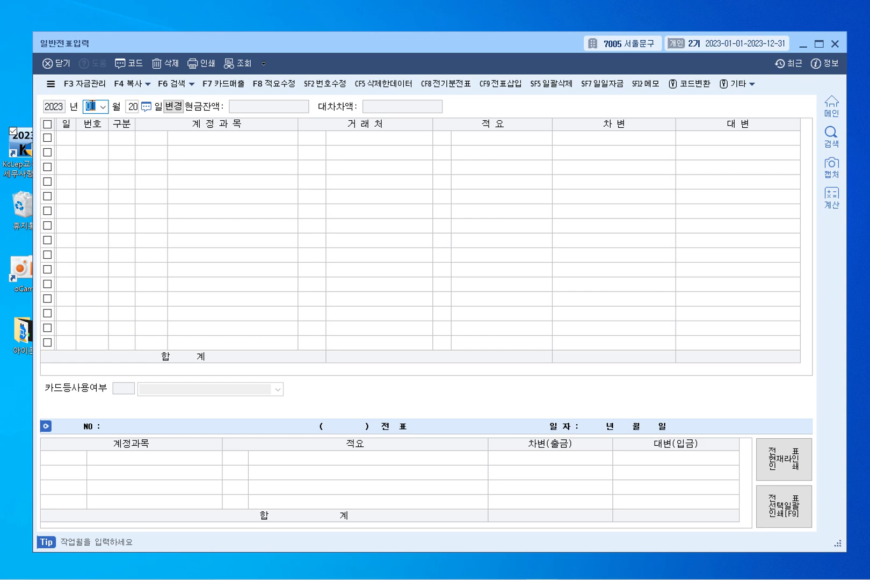
type("1")
key("Return")
type("21")
key("Return")
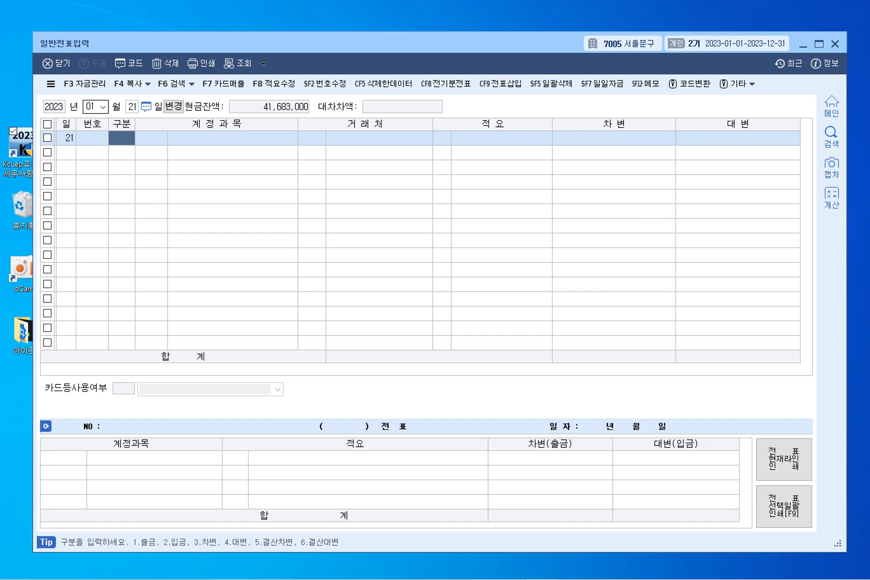
Enter a debit (차변) line for the 21st with account 상품, no counterparty or description, and amount 7,500,000
type("3")
key("Return")
key("F2")
type("상품")
key("Return")
key("Return")
key("Return")
key("Return")
key("Return")
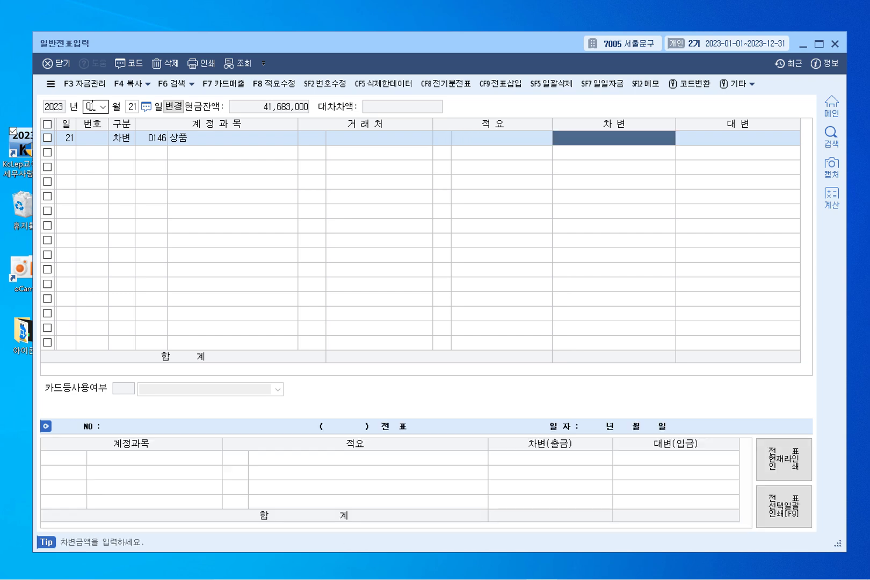
type("7500000")
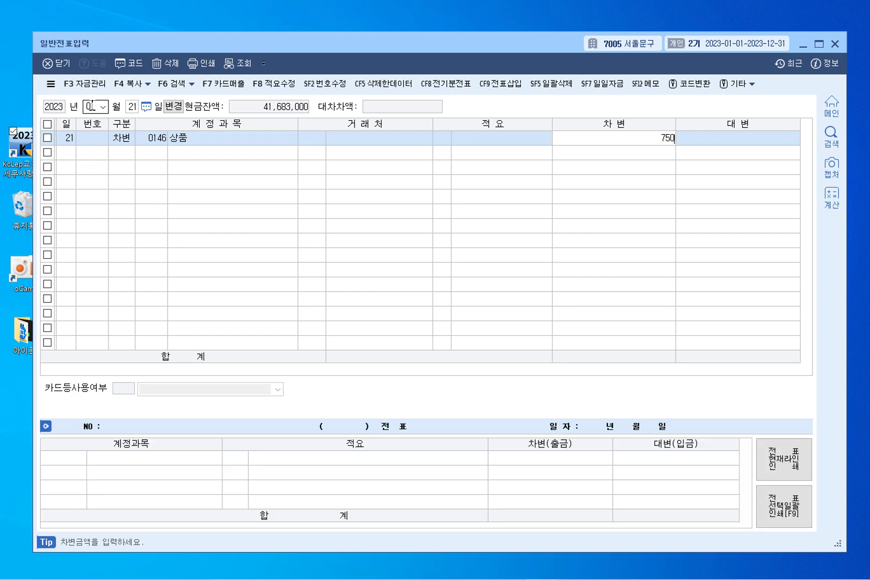
key("Return")
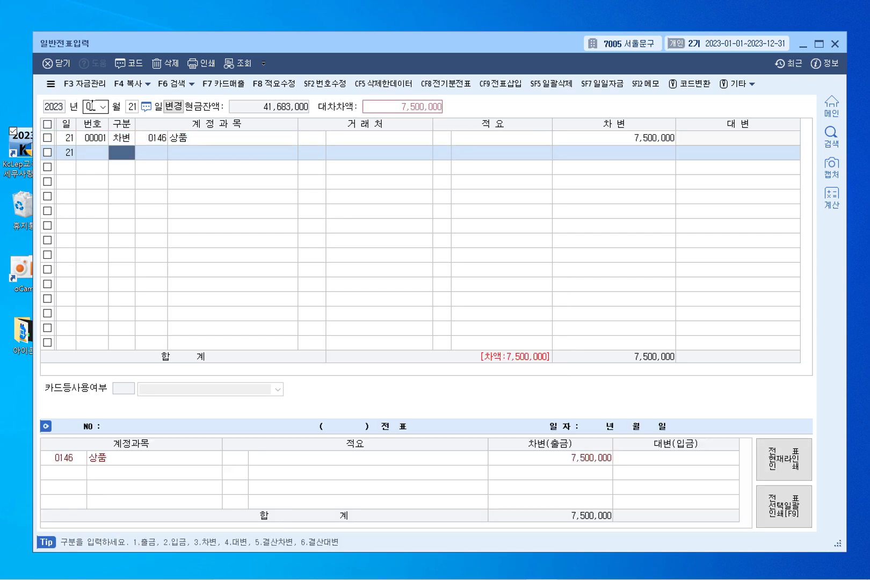
Enter a credit (대변) line for the 21st with account 현금, no counterparty or description, and amount 4,000,000
type("4")
key("Return")
key("F2")
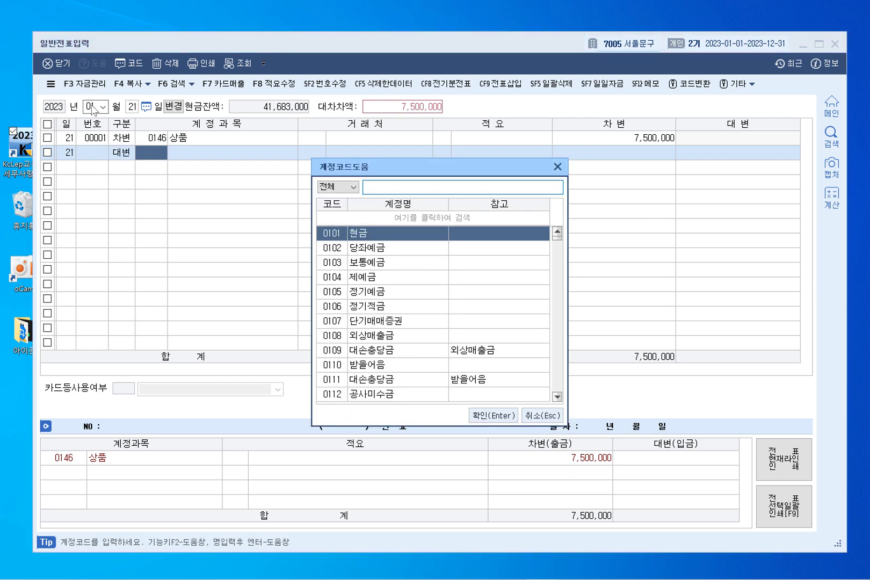
type("현금")
key("Return")
key("Return")
key("Return")
key("Return")
key("Return")
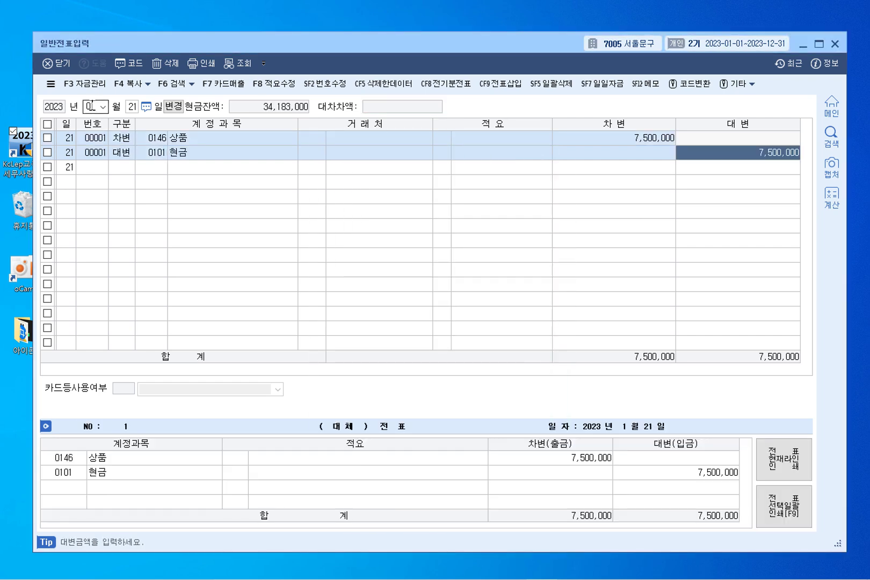
type("4000000")
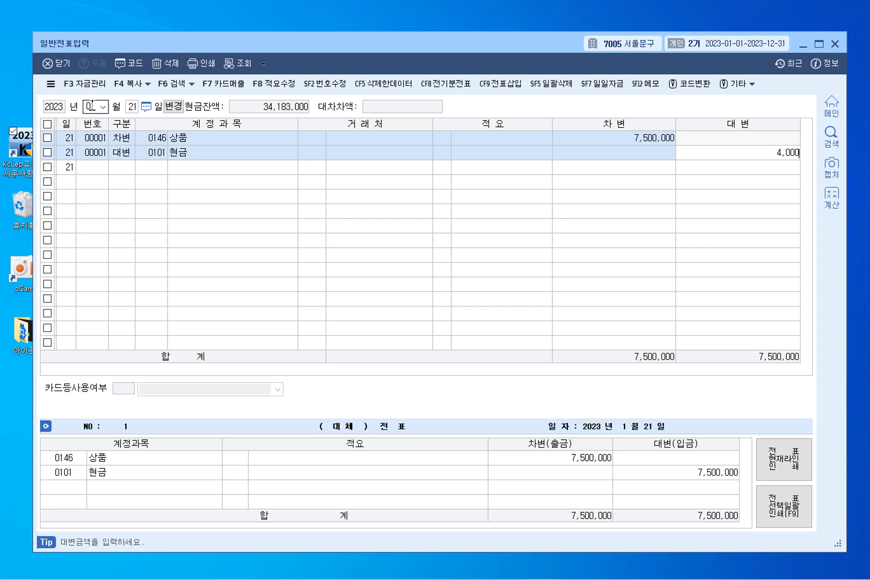
key("Return")
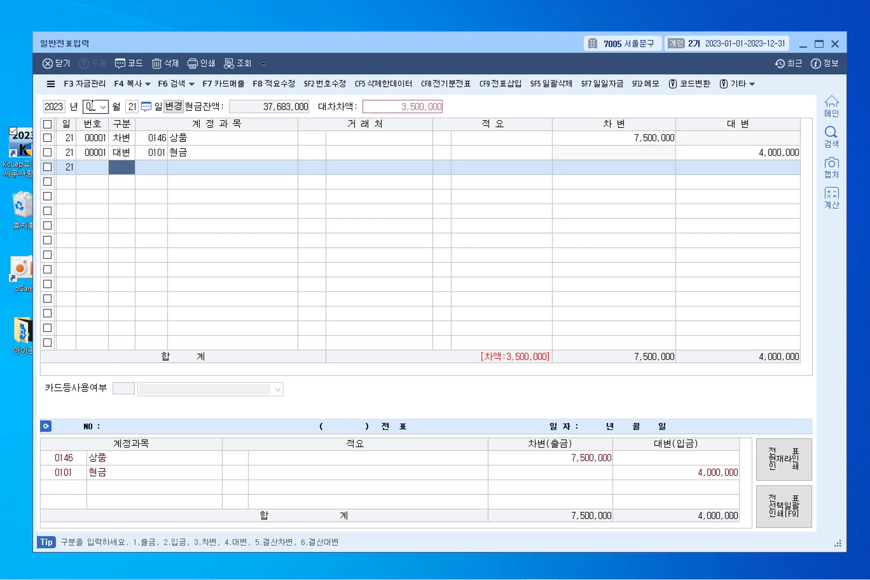
Add a second credit (대변) line for the 21st with the account 지급어음
type("4")
key("Return")
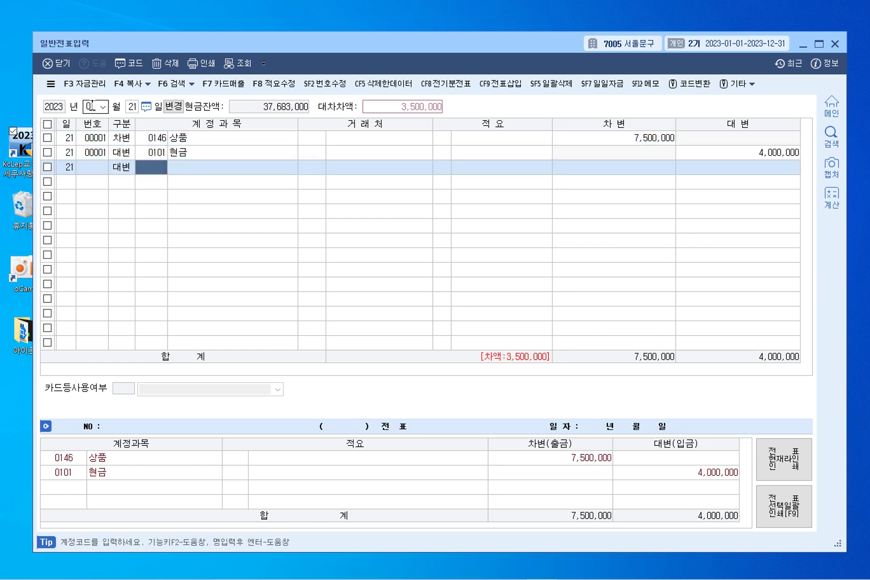
key("F2")
type("지급")
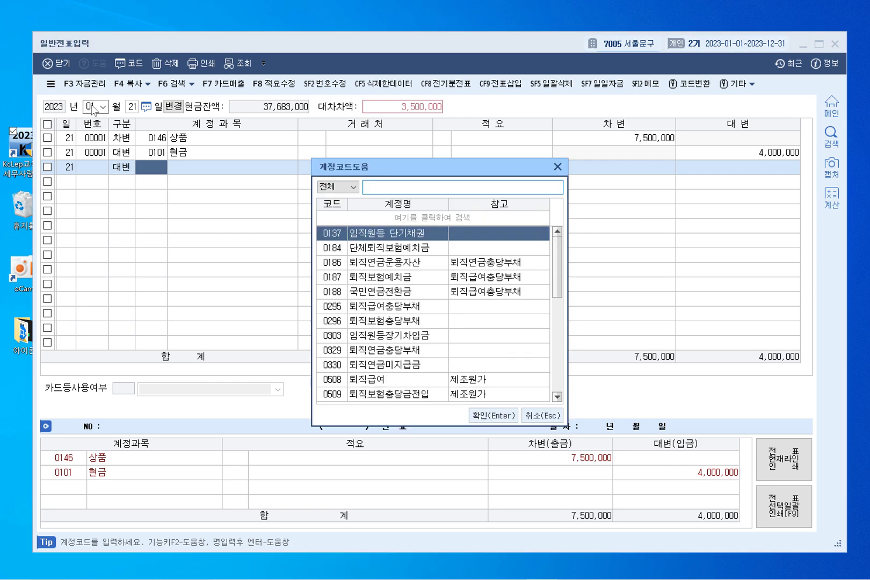
key("Return")
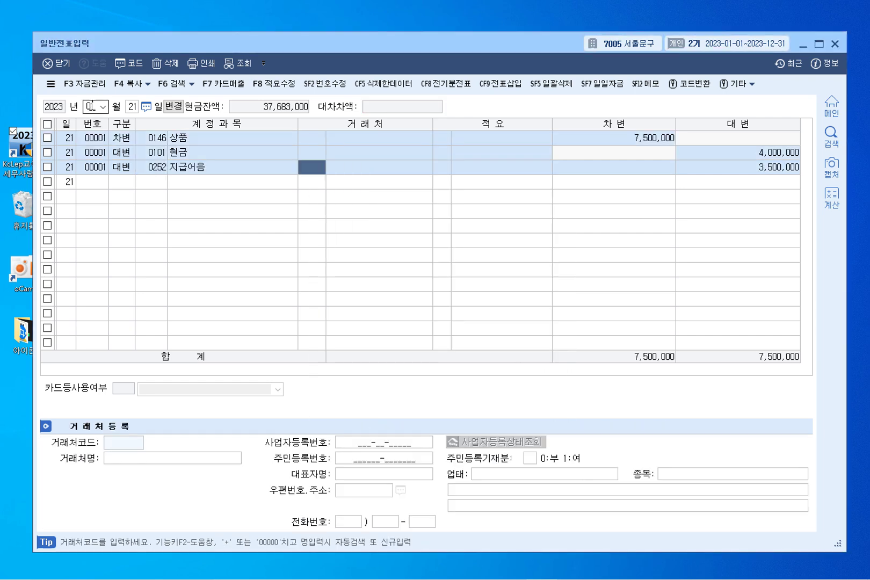
Assign 성아문구 as the 지급어음 line's counterparty and leave its description empty
key("F2")
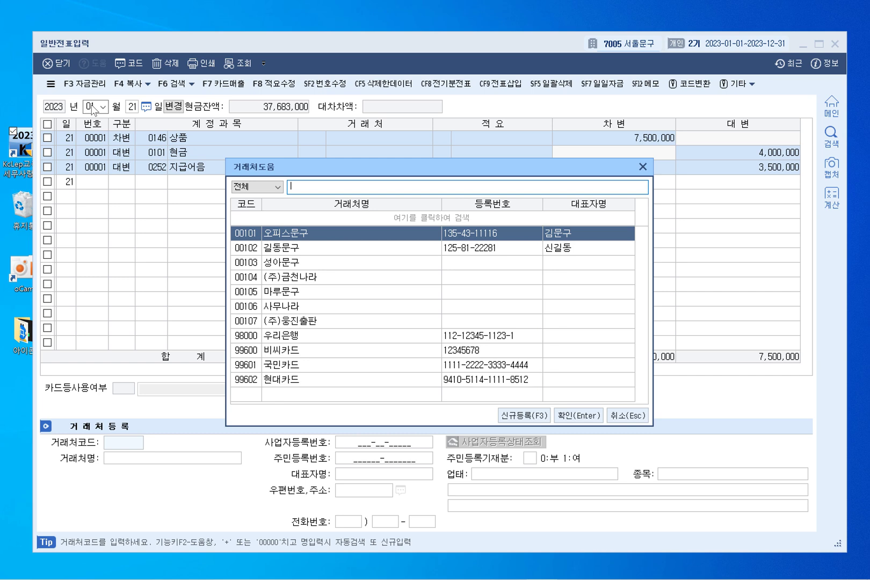
type("성")
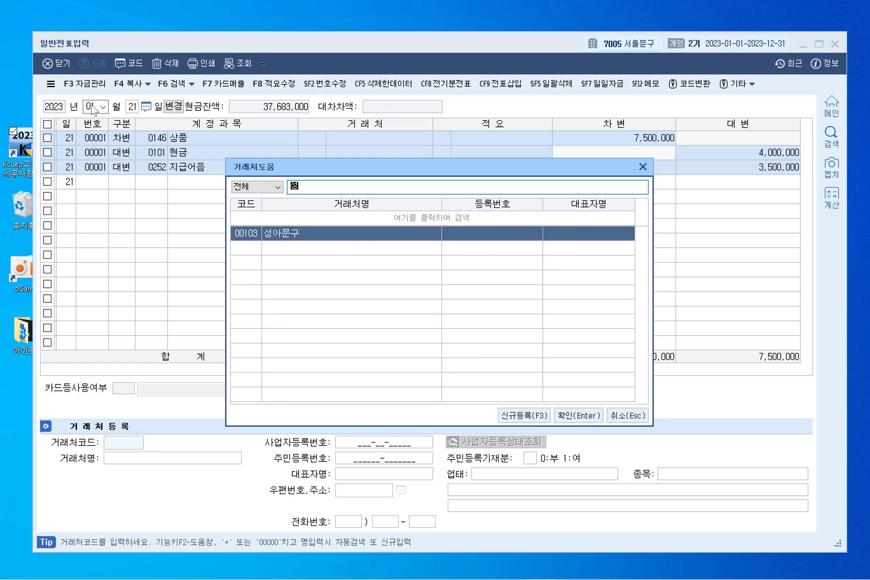
type("아문구")
key("Return")
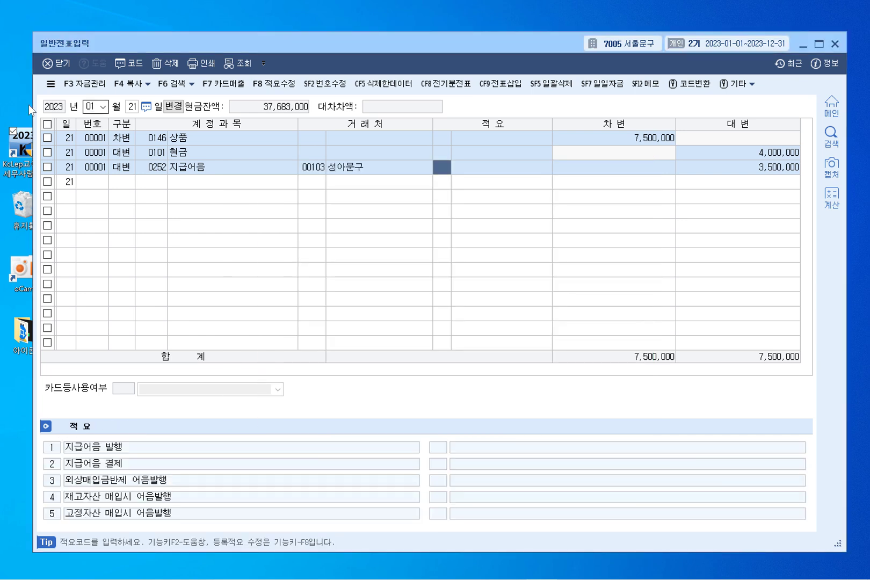
left_click(116, 185)
left_click(157, 156)
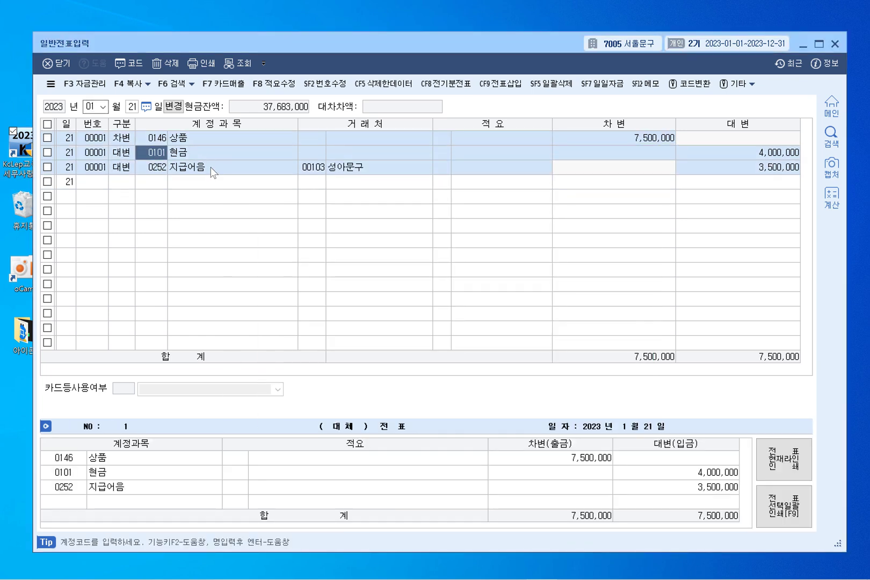
Review the January 21 voucher's account codes and debit/credit (차변/대변) classifications on its 상품, 현금 and 지급어음 lines
left_click(128, 141)
left_click(153, 138)
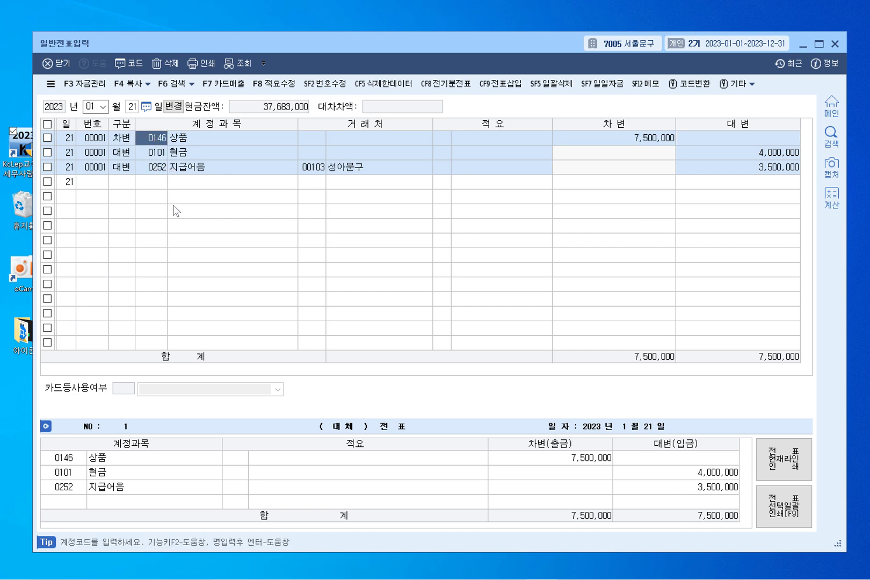
left_click(151, 167)
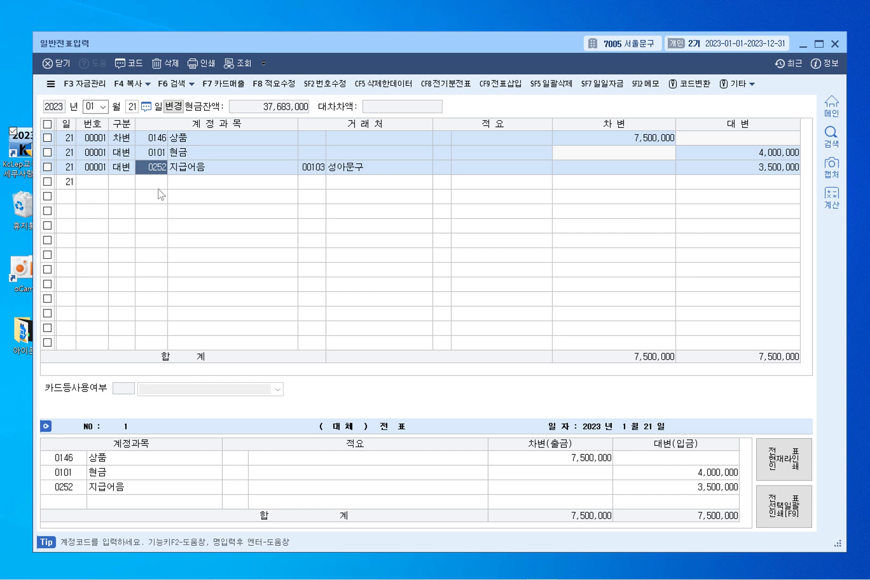
left_click(124, 139)
left_click(124, 152)
left_click(125, 167)
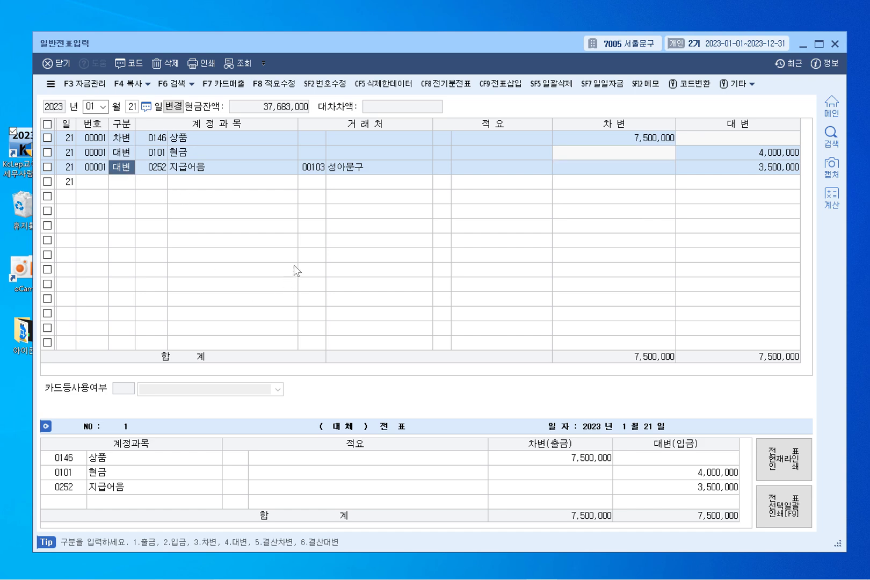
left_click(122, 139)
left_click(122, 151)
left_click(124, 167)
left_click(126, 140)
left_click(122, 152)
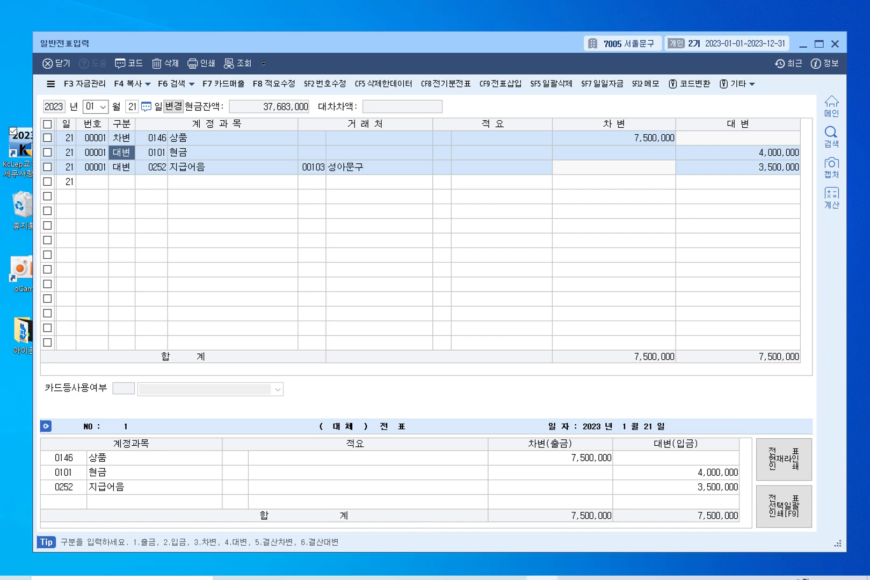
Switch to the textbook PDF in Edge and underline 어음등록, 어음발행 and 참고하길 in the promissory note section with the pen
mouse_move(483, 578)
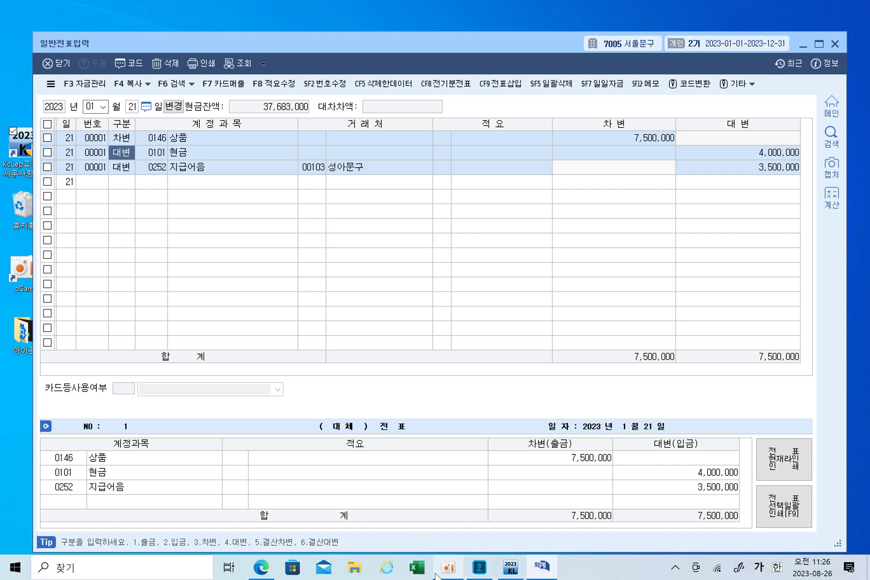
left_click(261, 568)
scroll(389, 302, "down", 15)
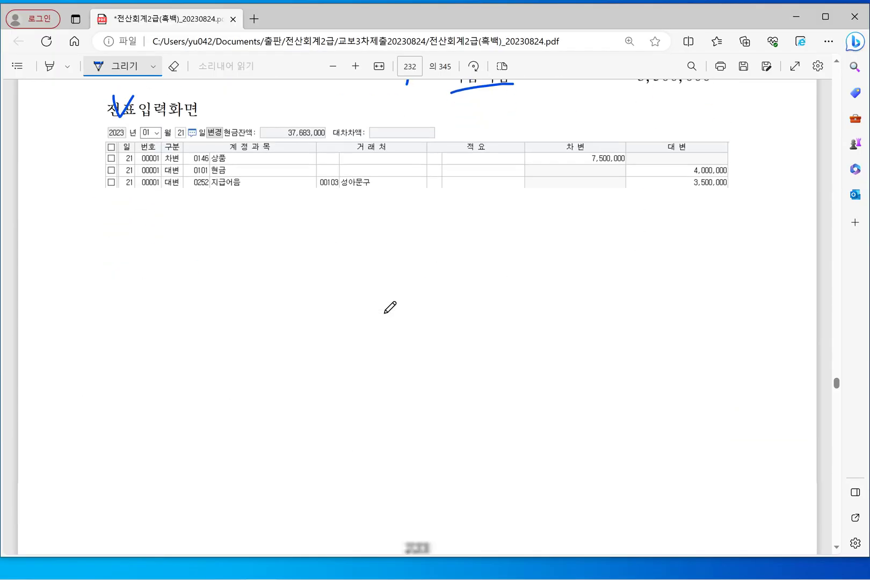
scroll(391, 304, "up", 2)
left_click_drag(253, 128, 445, 129)
left_click(366, 129)
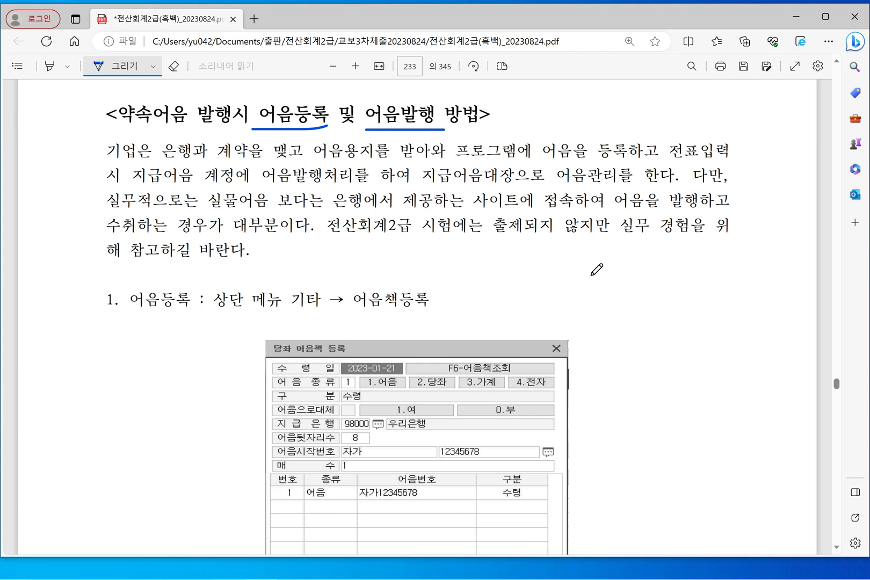
left_click_drag(134, 261, 189, 258)
Underline the number of exercise (4) and the employee, 출장 주유비를 and 1월 22일 phrases in its transaction text
scroll(344, 295, "down", 3)
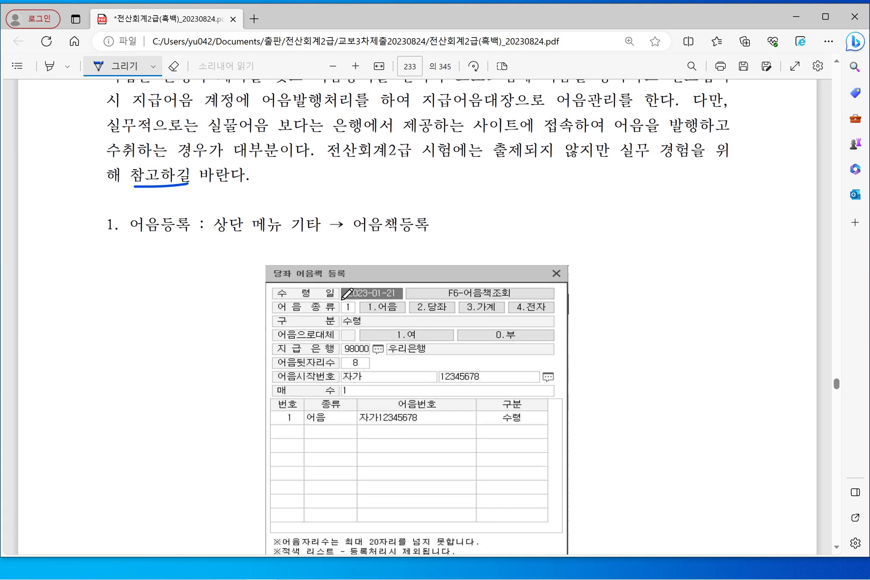
scroll(346, 293, "down", 20)
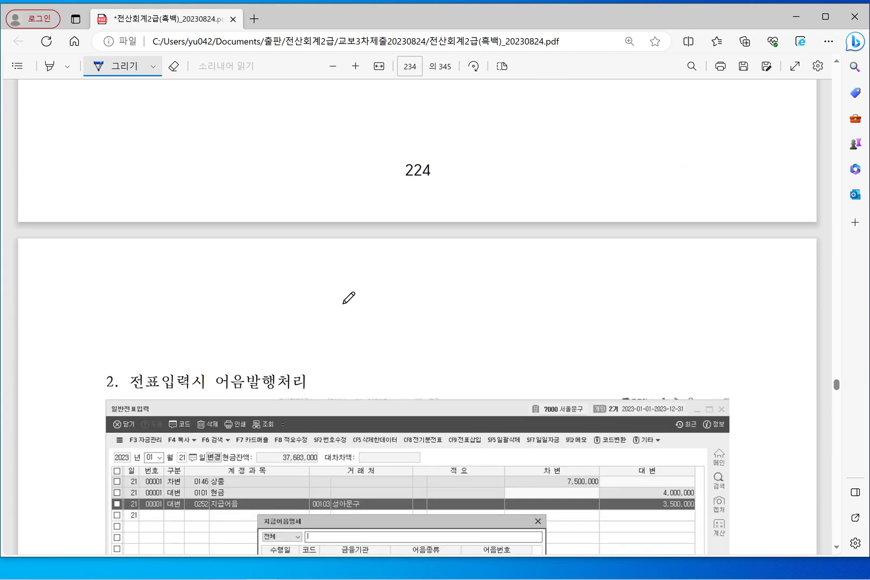
scroll(349, 258, "down", 5)
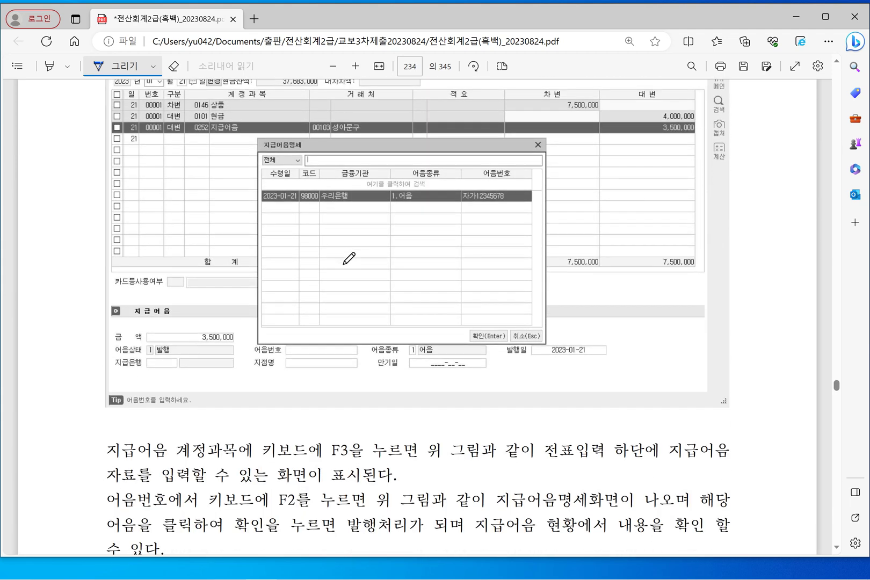
scroll(348, 258, "down", 12)
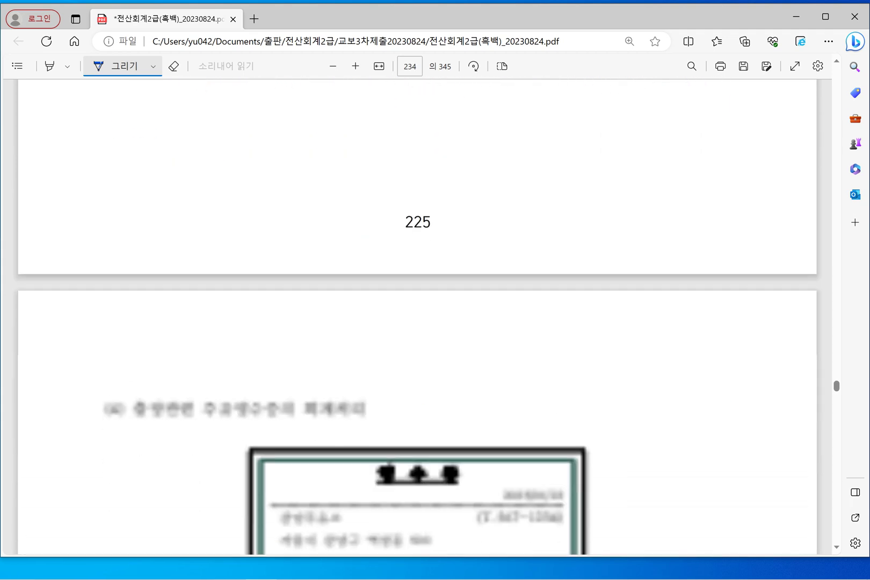
left_click_drag(94, 159, 141, 156)
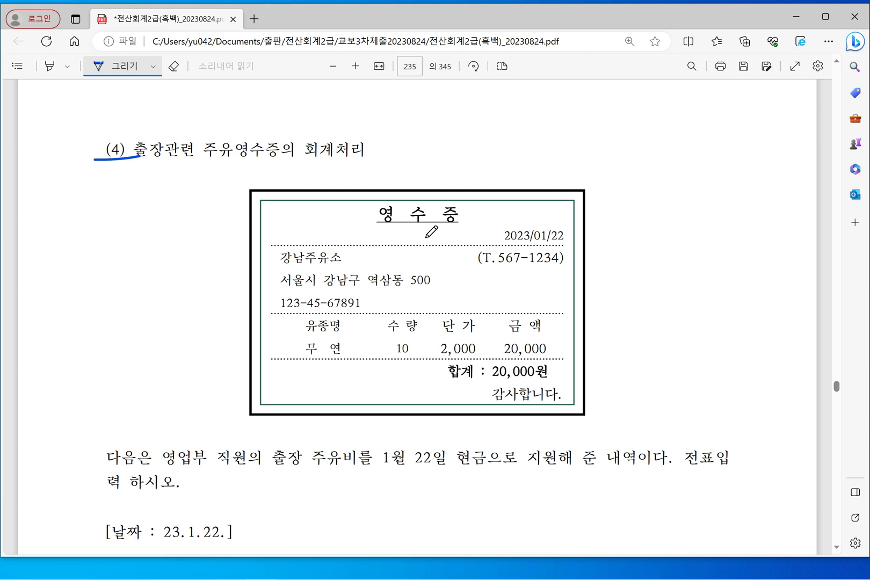
scroll(432, 232, "down", 1)
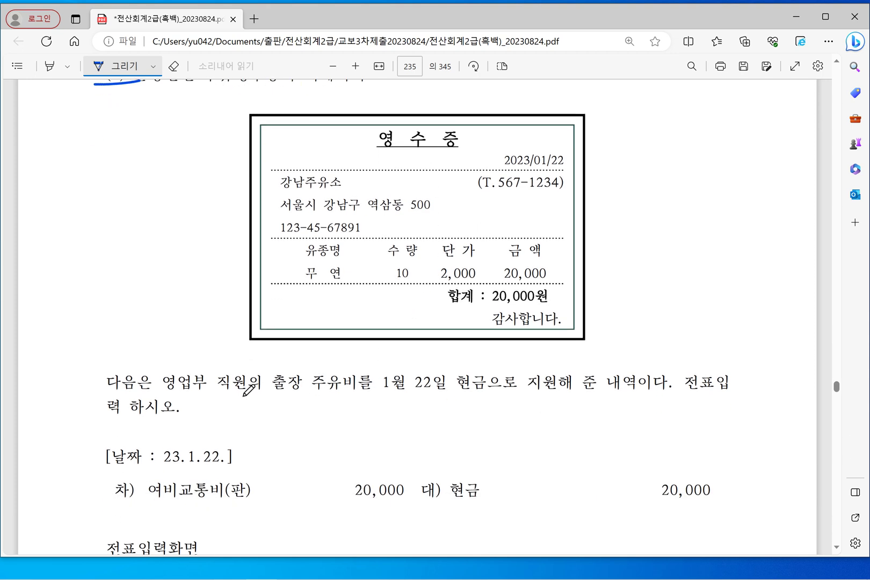
left_click_drag(188, 395, 255, 395)
left_click_drag(379, 396, 464, 383)
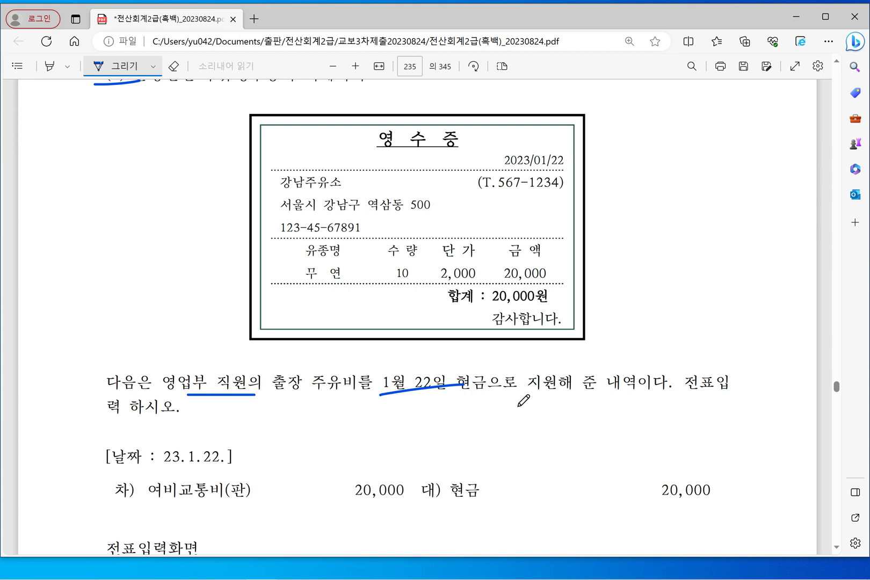
left_click_drag(273, 396, 376, 399)
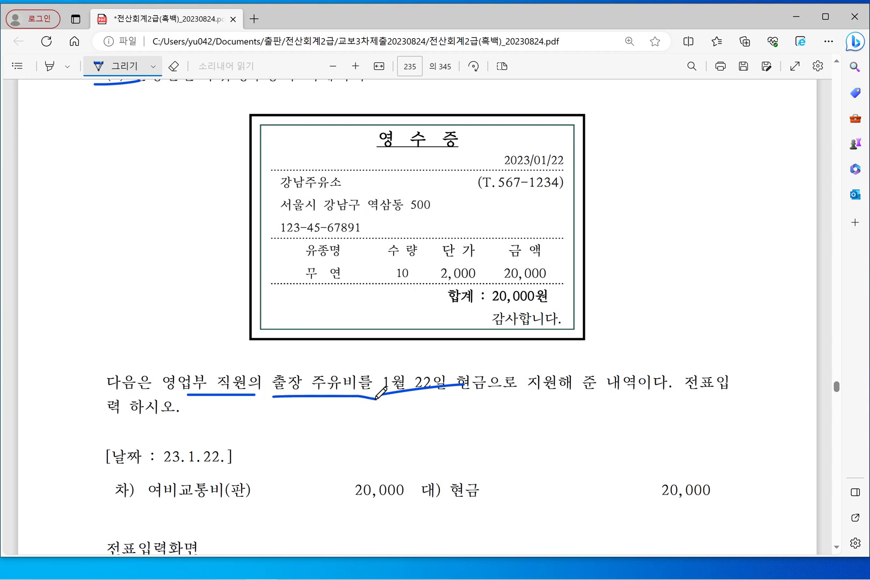
Mark up exercise (4) with a debit/credit divider, an underline under 여비교통비(판), a circle around 출장 and a box around (판)
left_click_drag(418, 461, 418, 499)
left_click_drag(154, 503, 259, 500)
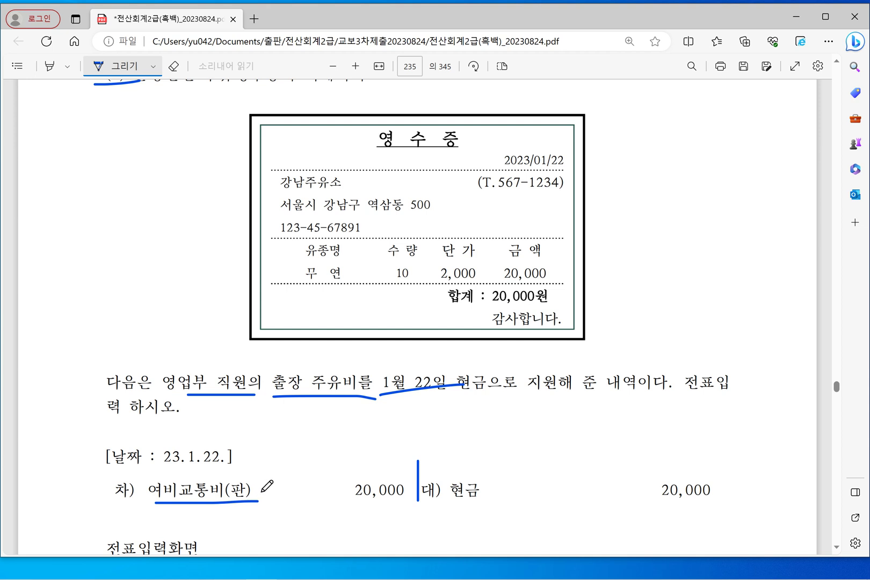
mouse_move(255, 365)
left_mouse_down()
mouse_move(300, 376)
mouse_move(290, 358)
left_mouse_up()
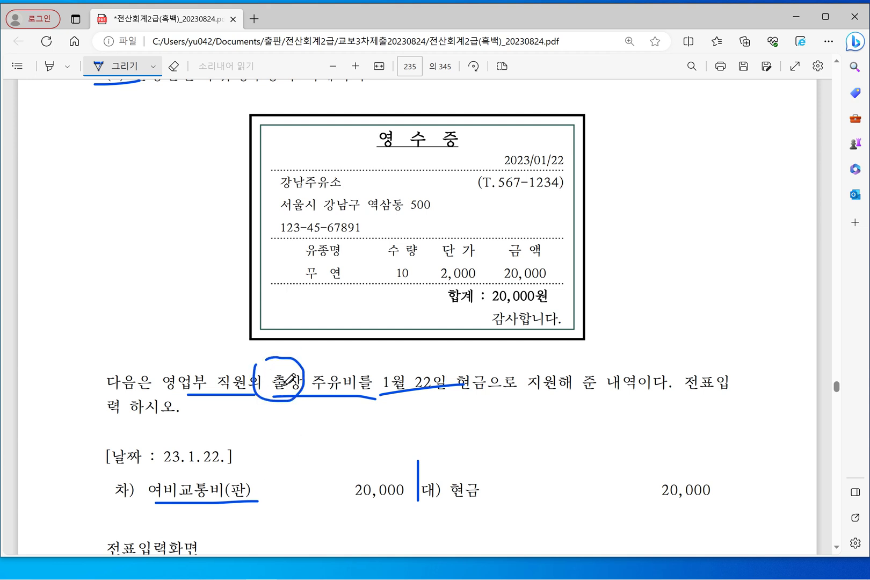
scroll(355, 416, "down", 2)
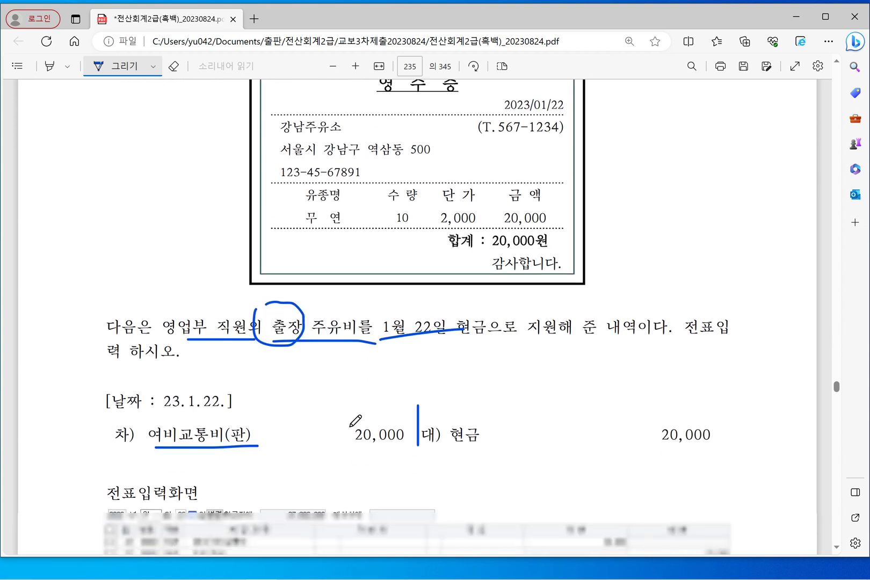
mouse_move(225, 401)
left_mouse_down()
mouse_move(253, 428)
mouse_move(253, 399)
mouse_move(229, 399)
left_mouse_up()
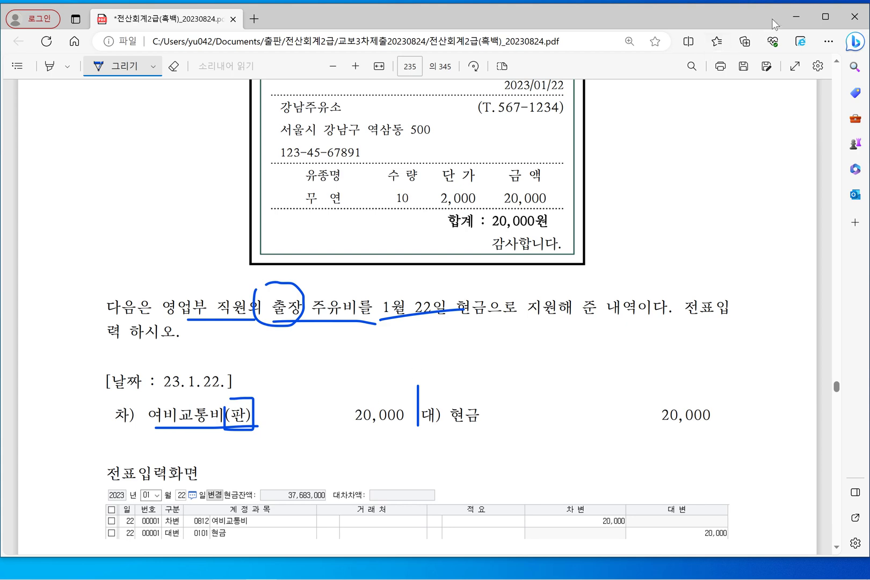
Return to the KcLep general voucher entry and set the voucher date to January 22
left_click(798, 19)
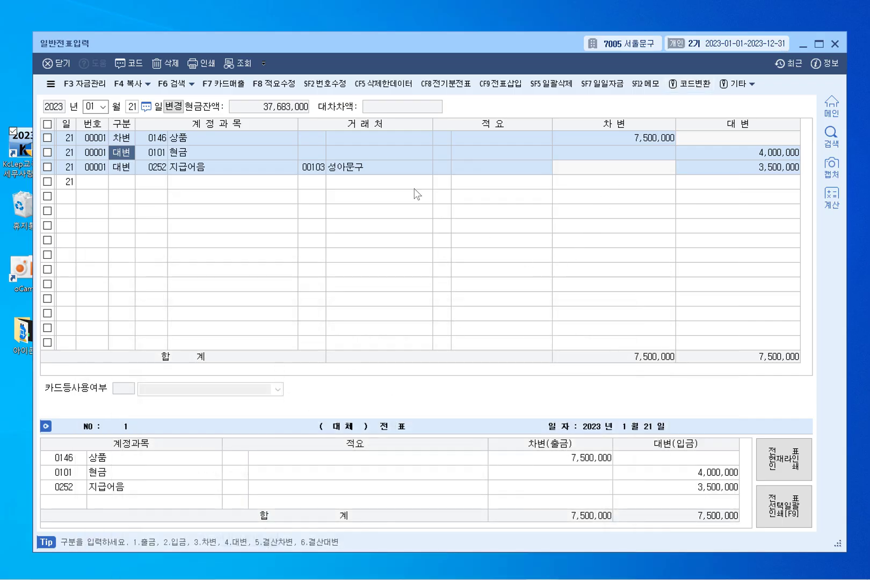
left_click(99, 107)
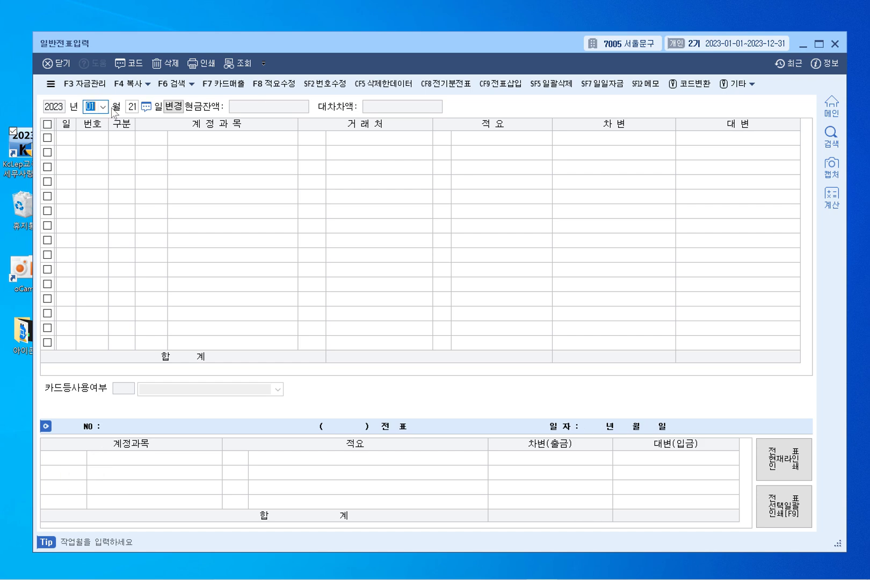
key("Return")
type("22")
key("Return")
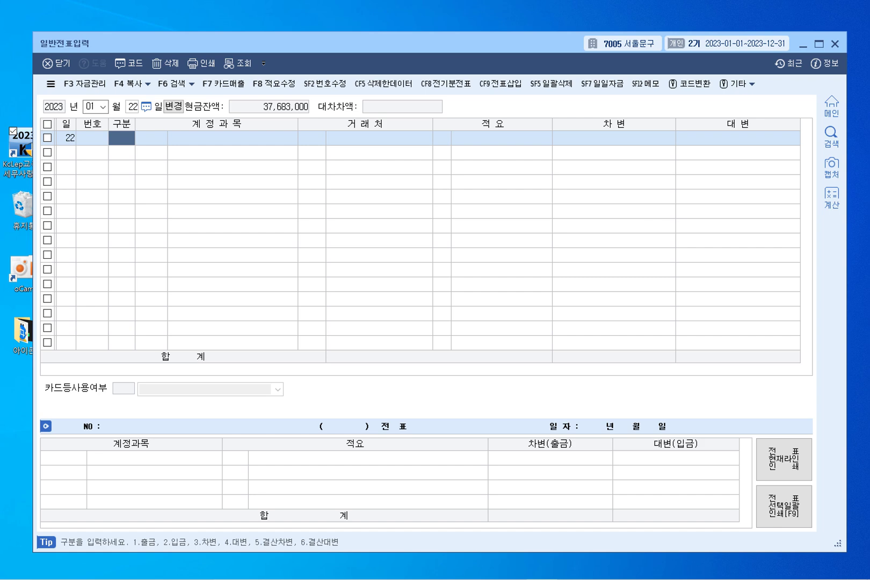
Start the first voucher line for the 22nd and set its classification to debit (차변) instead of 출금
type("1")
key("Return")
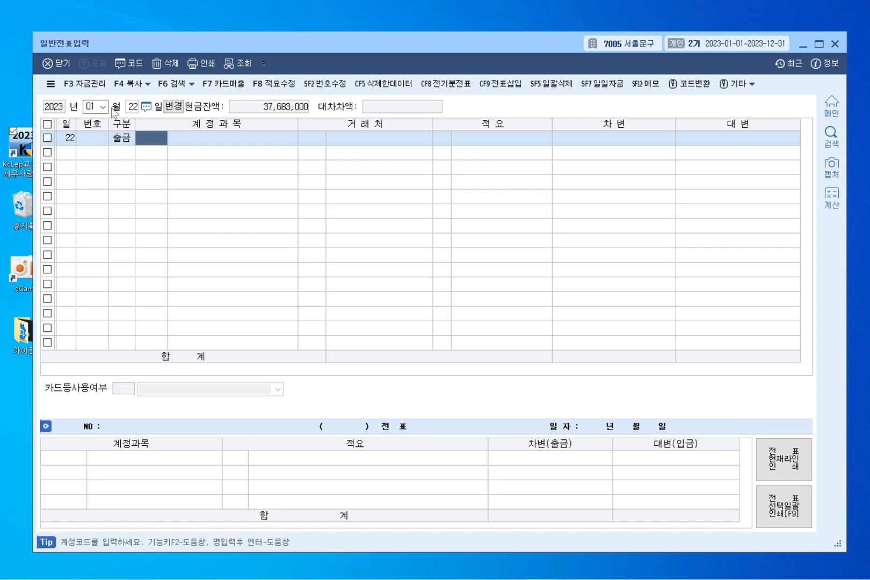
key("Left")
type("3")
key("Return")
key("Left")
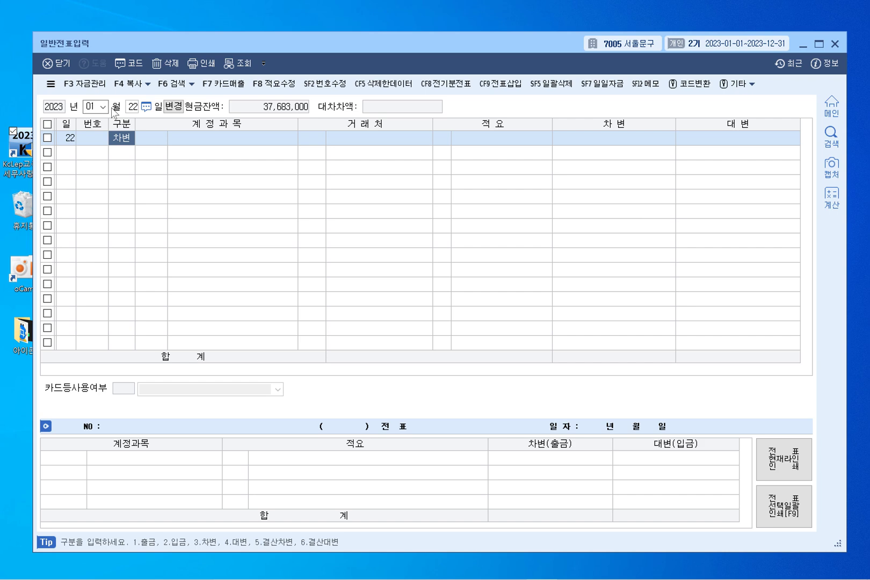
key("Return")
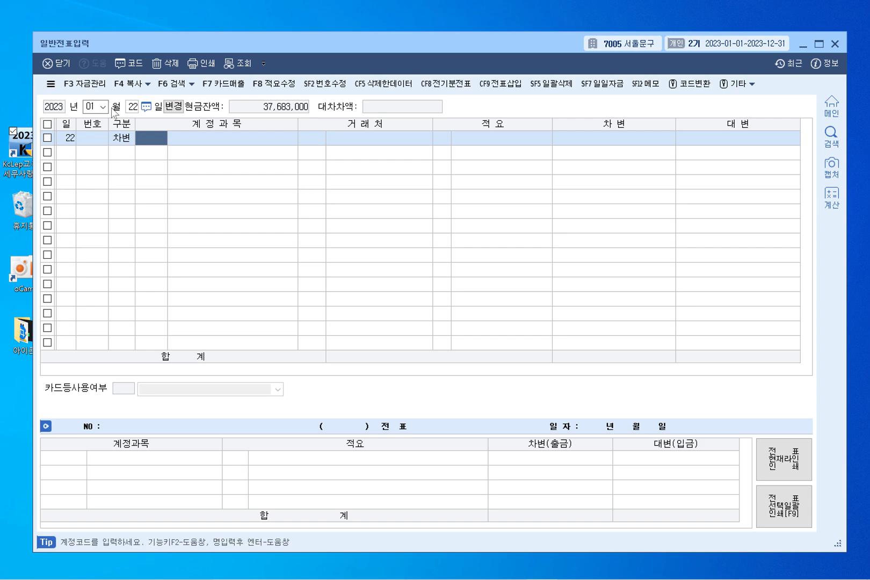
Search the account codes for 여비교통 and compare the codes and cost categories of the 여비교통비 accounts
type("여비교통")
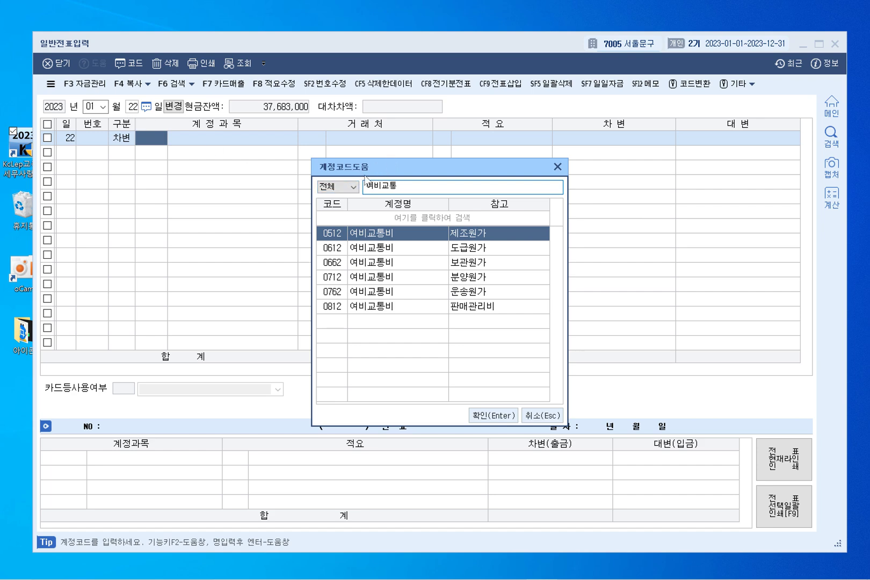
left_click(376, 249)
left_click(377, 260)
left_click(380, 279)
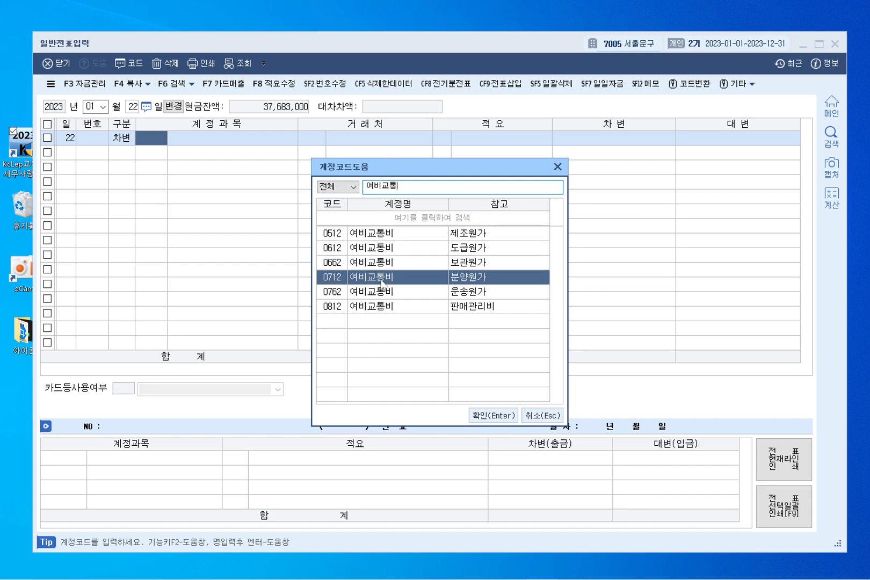
left_click(383, 305)
left_click(330, 235)
left_click(330, 248)
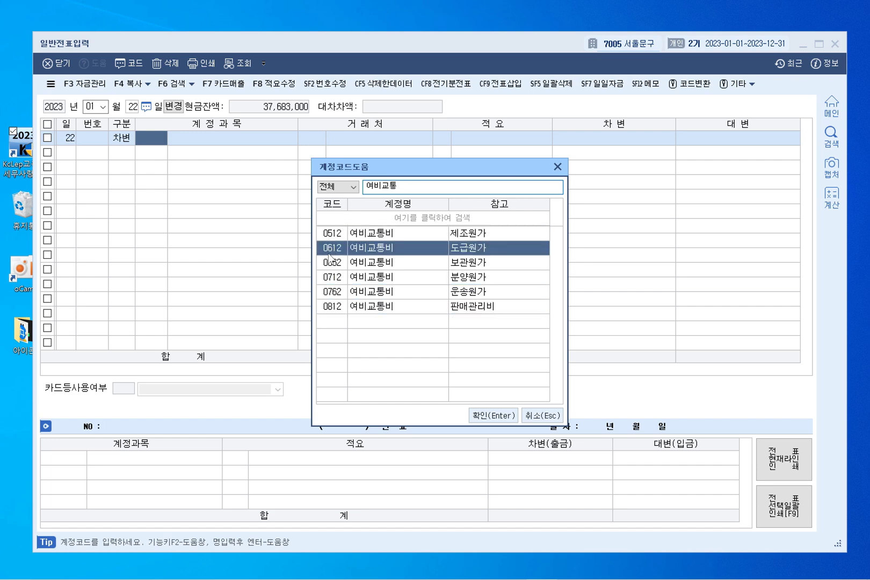
left_click(331, 272)
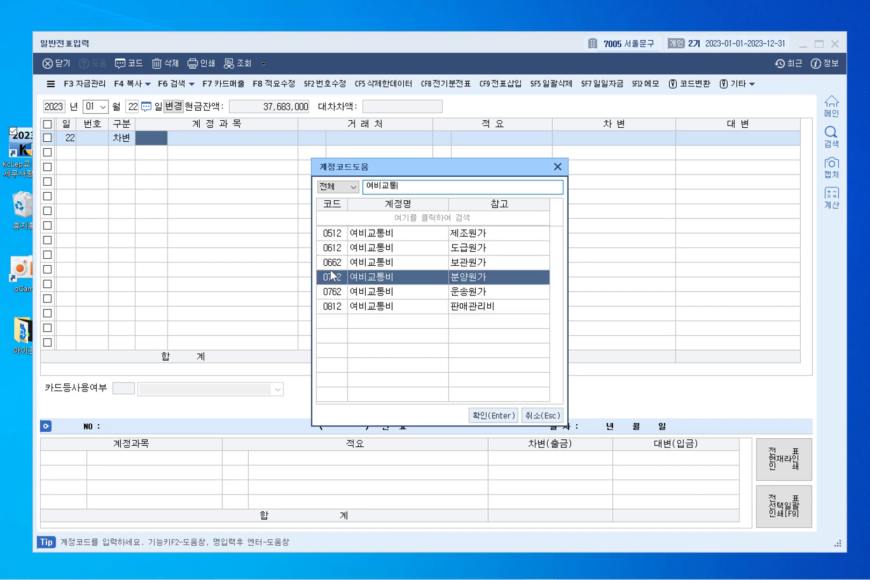
left_click(484, 237)
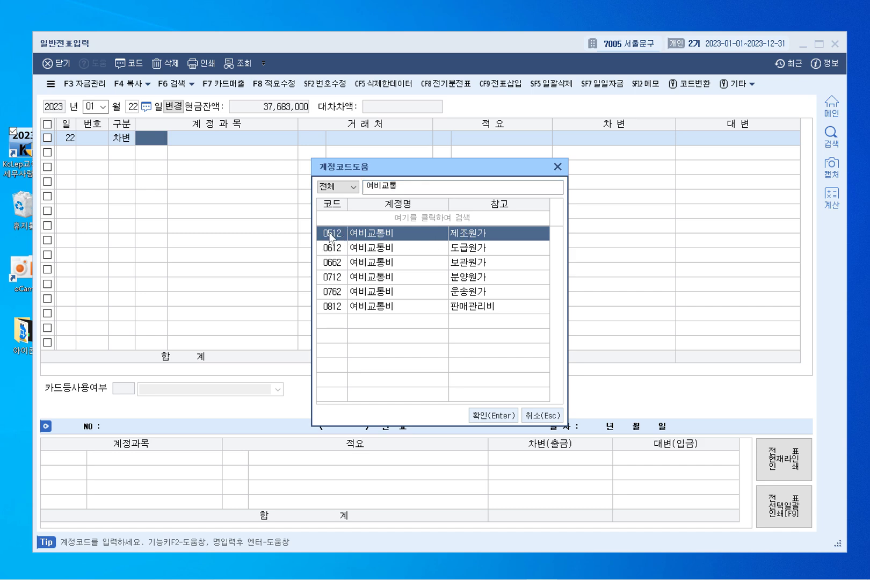
left_click(471, 252)
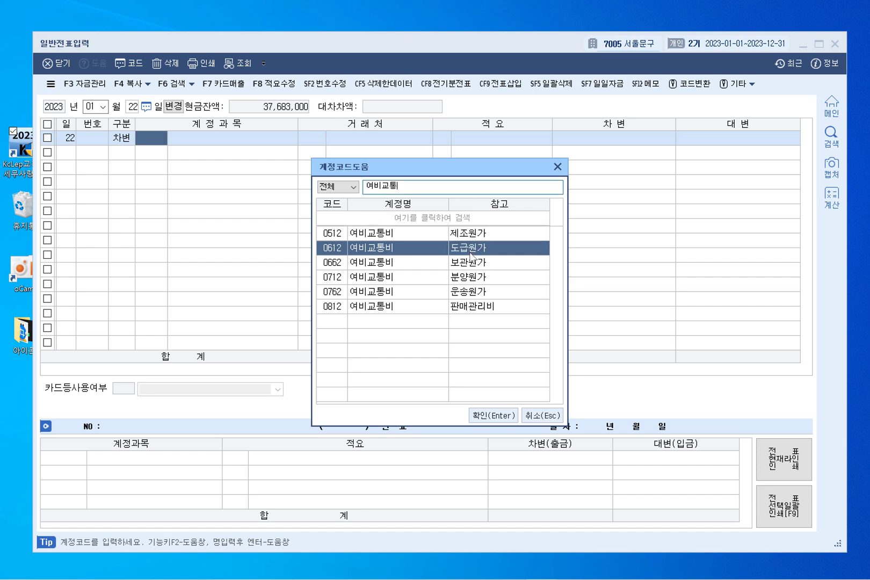
left_click(468, 276)
left_click(466, 249)
left_click(468, 278)
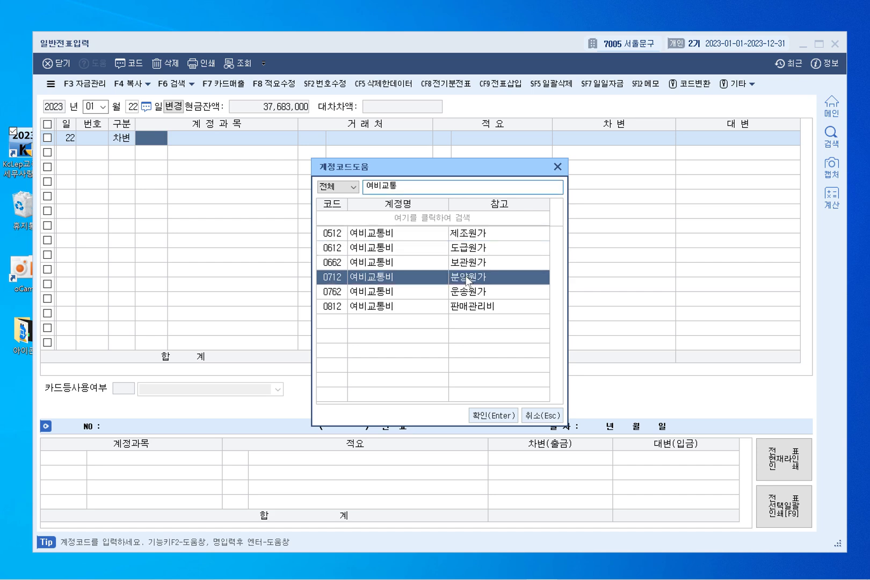
left_click(337, 278)
left_click(341, 307)
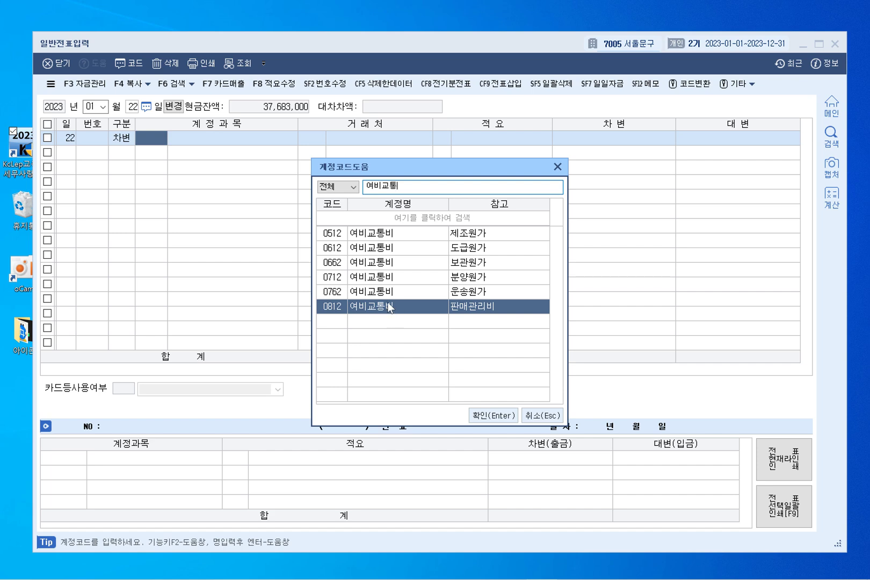
left_click(336, 235)
left_click(342, 250)
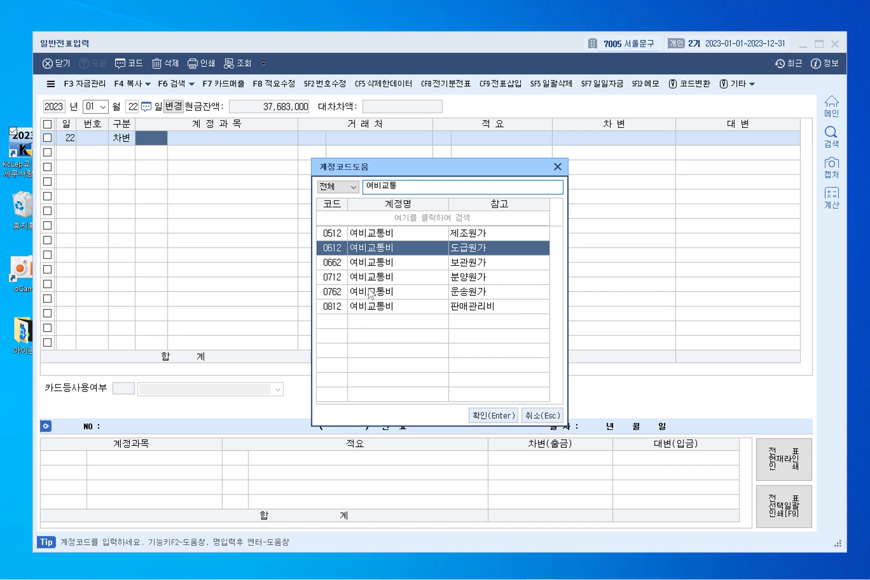
Assign account 0812 여비교통비 (판매관리비) to the January 22 debit line and enter a debit amount of 20,000
left_click(335, 235)
left_click(331, 248)
left_click(408, 307)
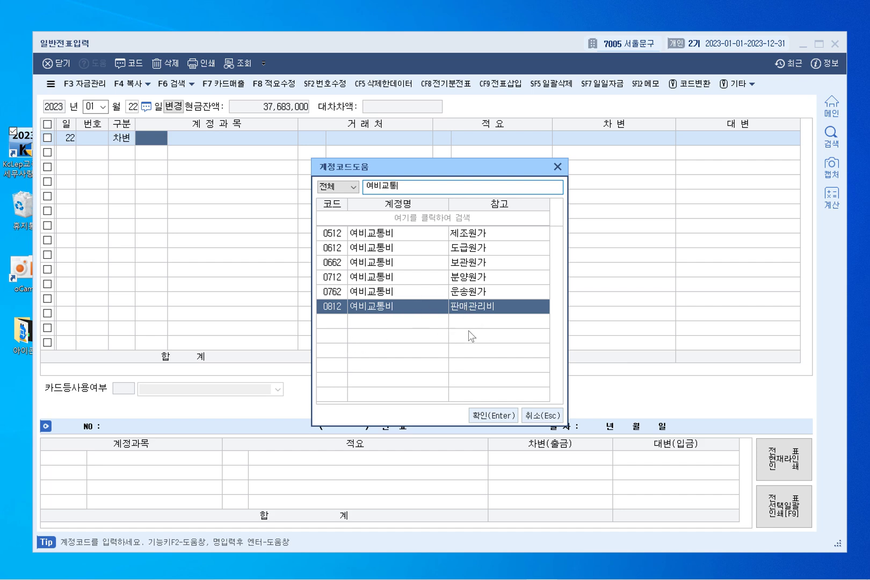
left_click(497, 417)
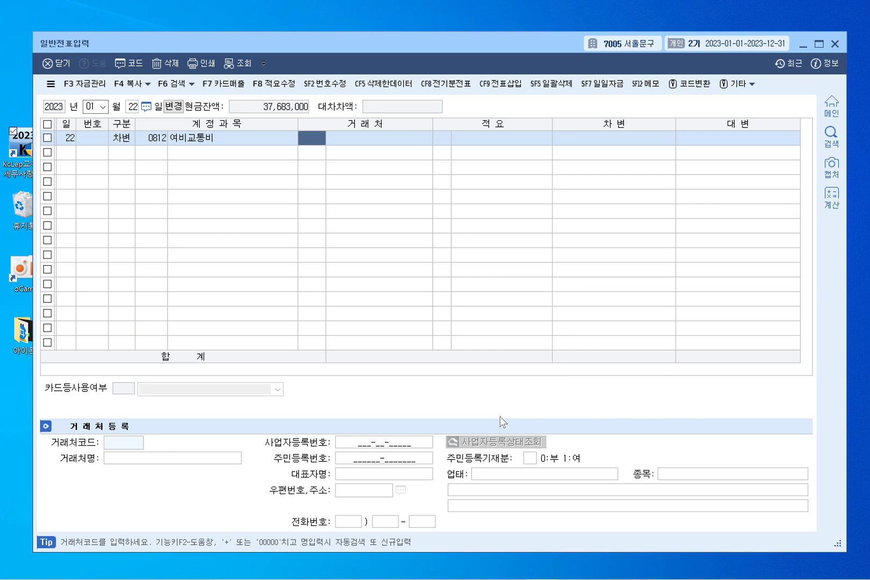
key("Return")
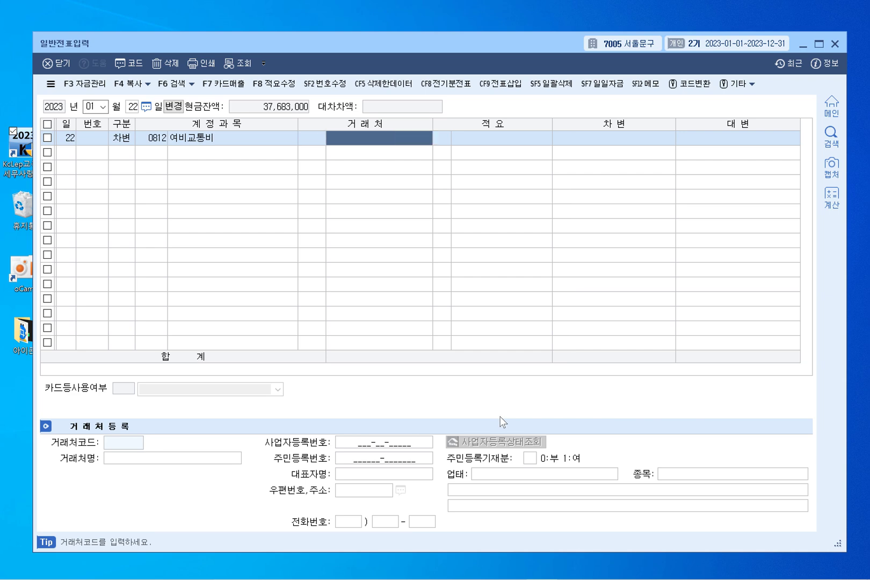
key("Return")
key("Return")
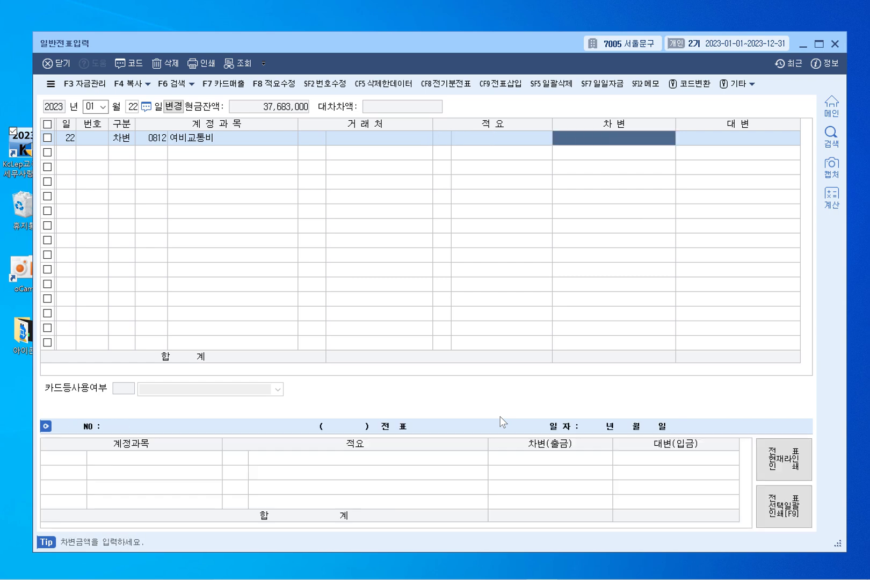
type("20,000")
key("Return")
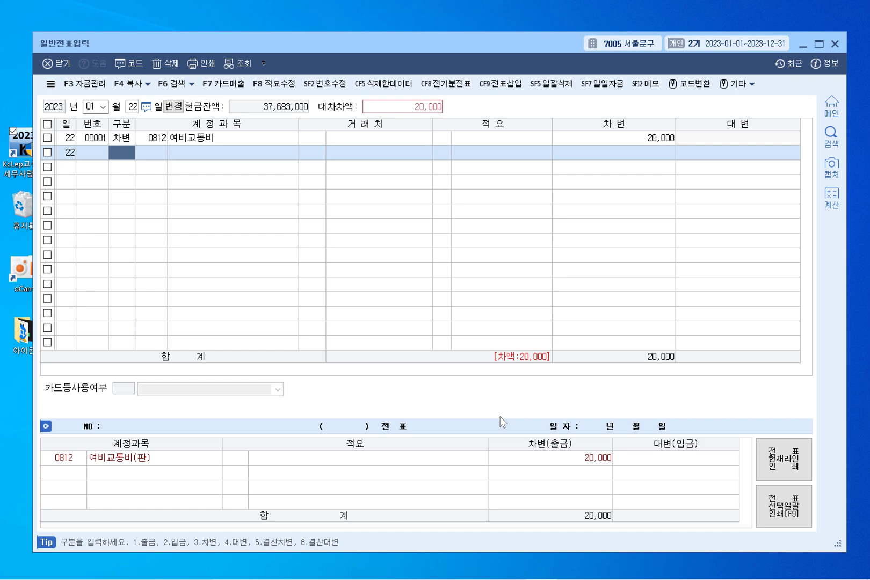
Add a credit (대변) line with account 0101 현금 for 20,000 and check the account codes of both lines
type("4")
key("F2")
type("현금")
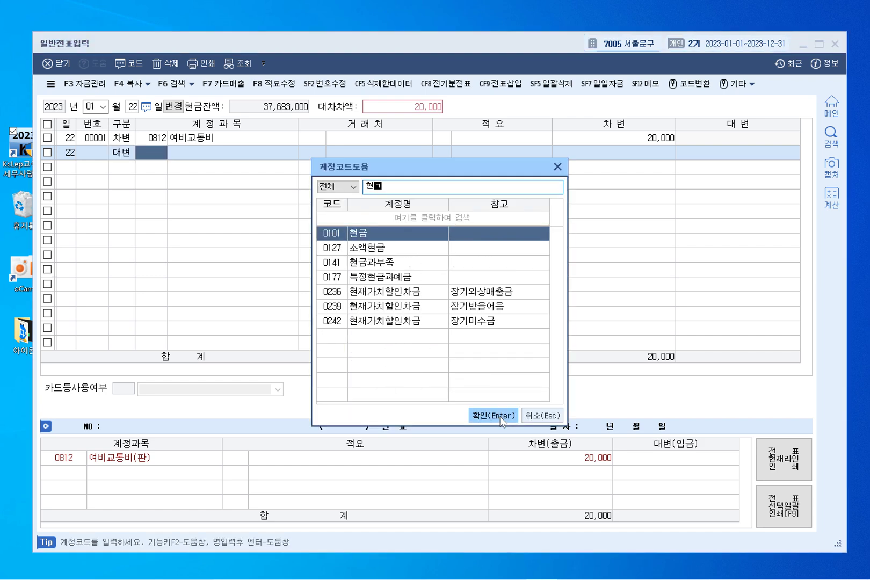
left_click(493, 415)
key("Return")
key("Return")
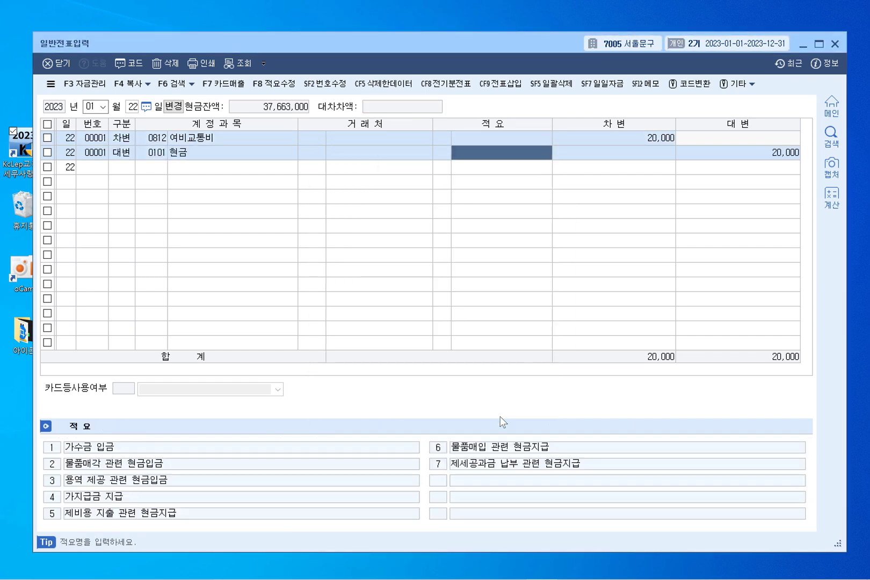
key("Return")
key("Return")
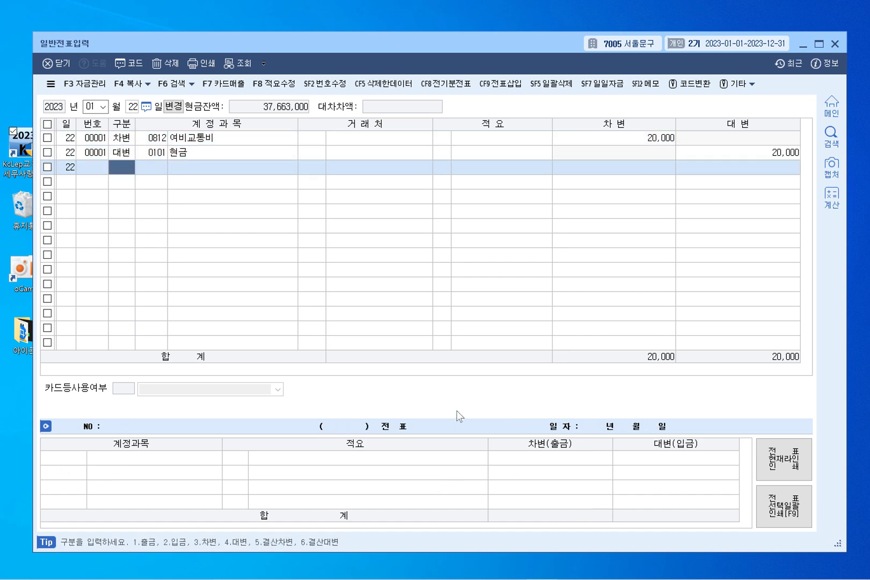
left_click(147, 141)
left_click(151, 161)
left_click(149, 148)
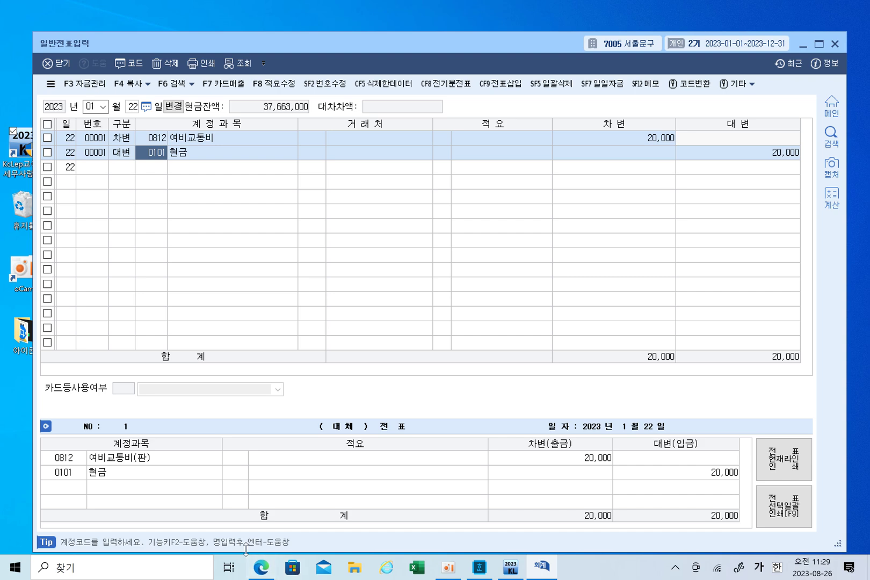
Switch to the textbook PDF in Edge and underline 서류발송 and 우체국 영수증 in the heading of exercise (5)
left_click(261, 568)
scroll(282, 344, "down", 12)
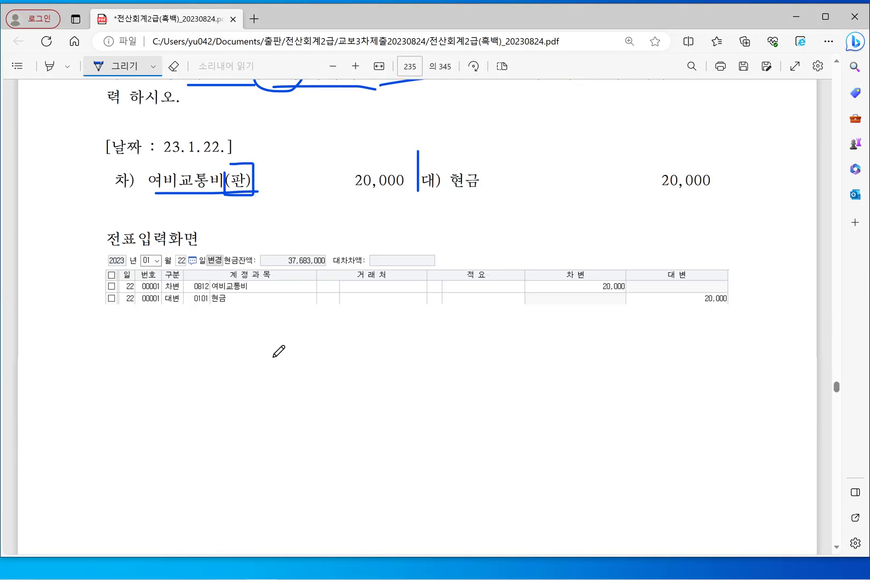
scroll(275, 363, "down", 8)
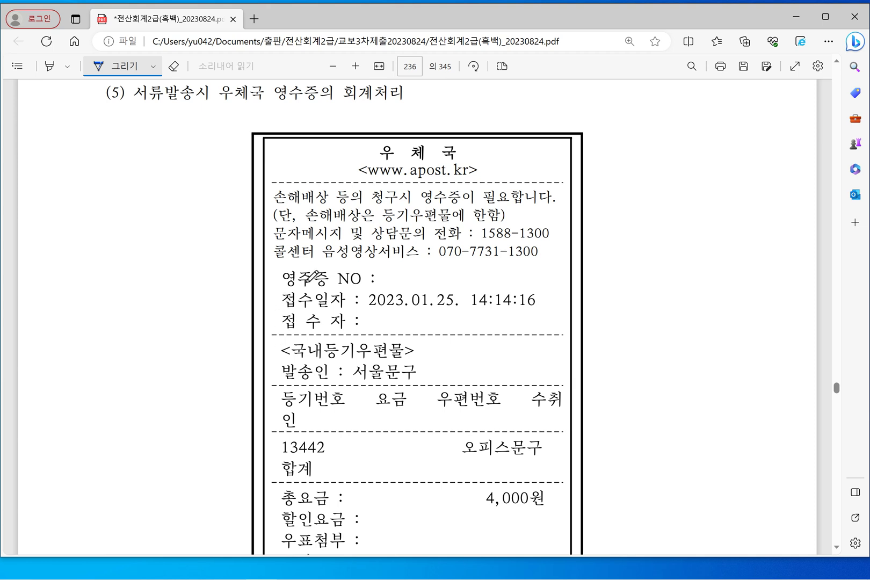
left_click_drag(142, 105, 323, 110)
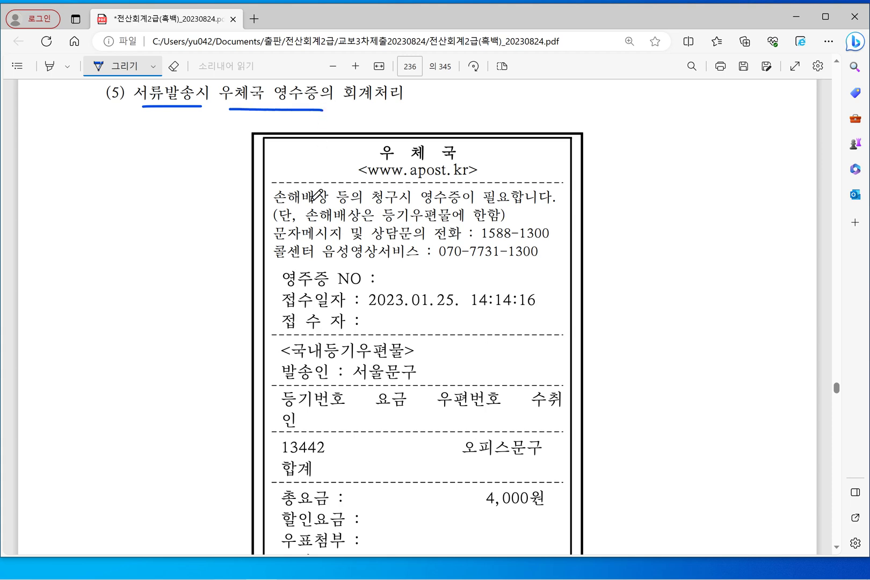
Underline 상품판매, 등기우편 and 우편요금 in exercise (5), and mark its entry with a debit/credit divider and an underline under 통신비
scroll(317, 196, "down", 3)
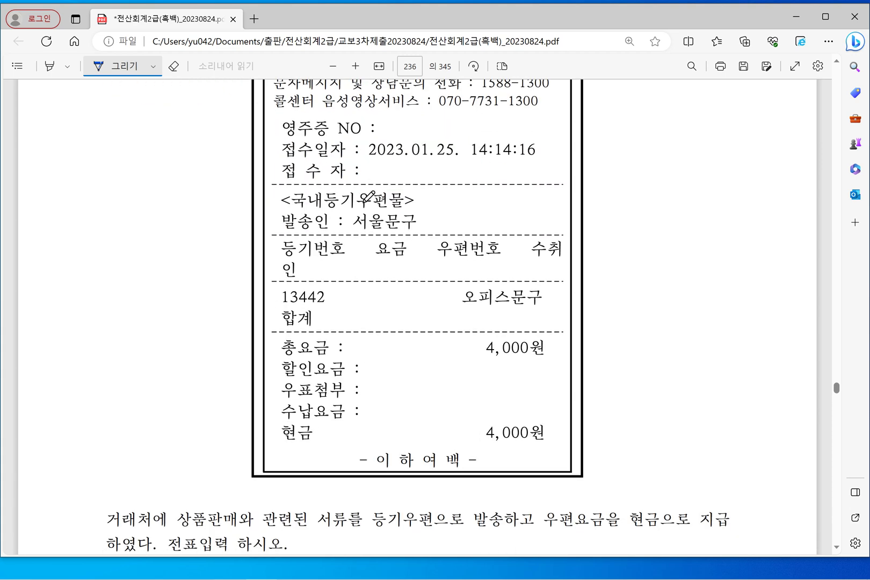
scroll(369, 197, "up", 1)
scroll(368, 198, "up", 2)
scroll(412, 304, "down", 6)
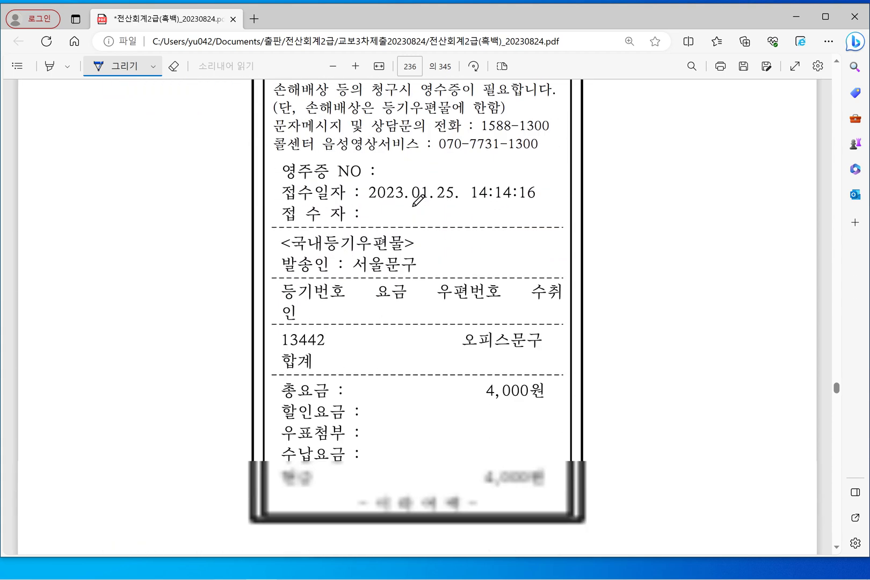
scroll(419, 200, "down", 2)
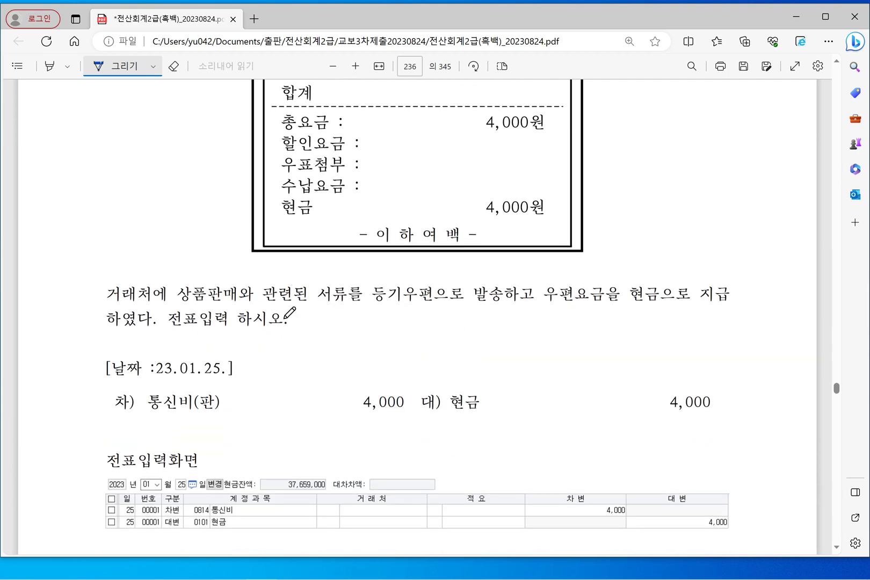
left_click_drag(182, 312, 256, 301)
left_click_drag(374, 309, 451, 308)
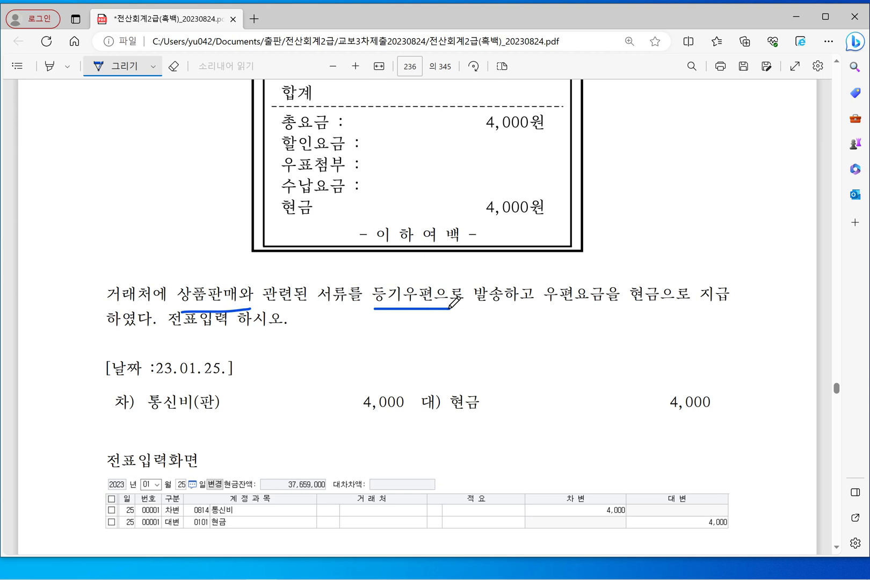
left_click_drag(546, 310, 603, 310)
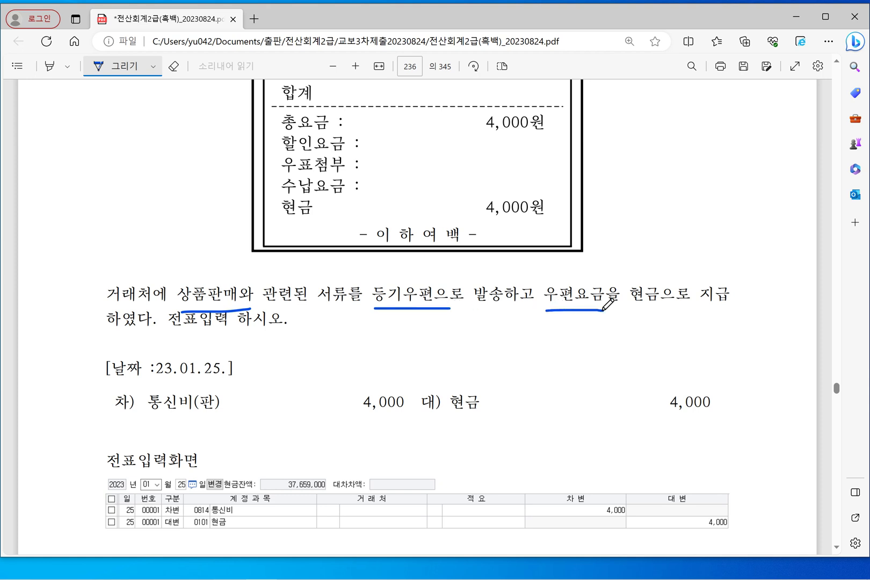
left_click_drag(429, 378, 414, 424)
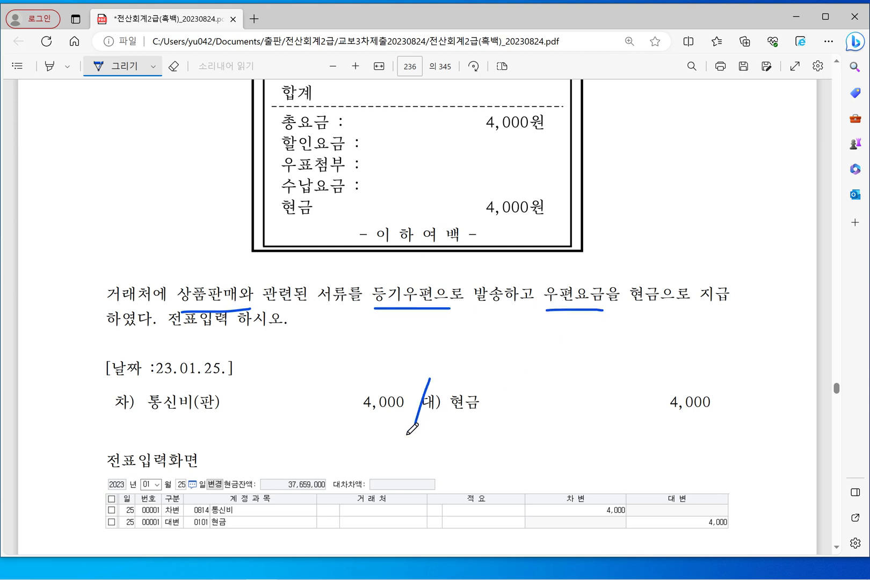
left_click_drag(151, 416, 206, 415)
Return to the KcLep general voucher entry and set the voucher date to January 25
left_click(795, 16)
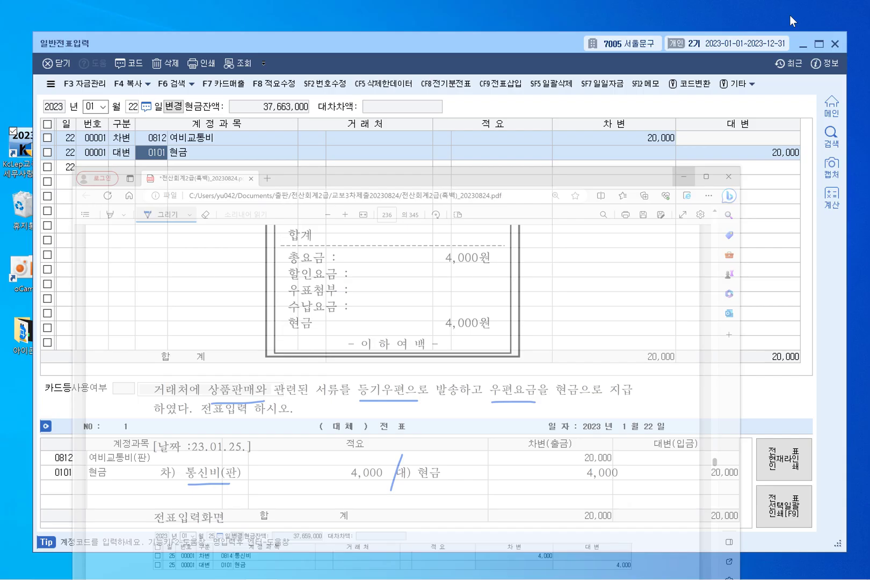
left_click(89, 107)
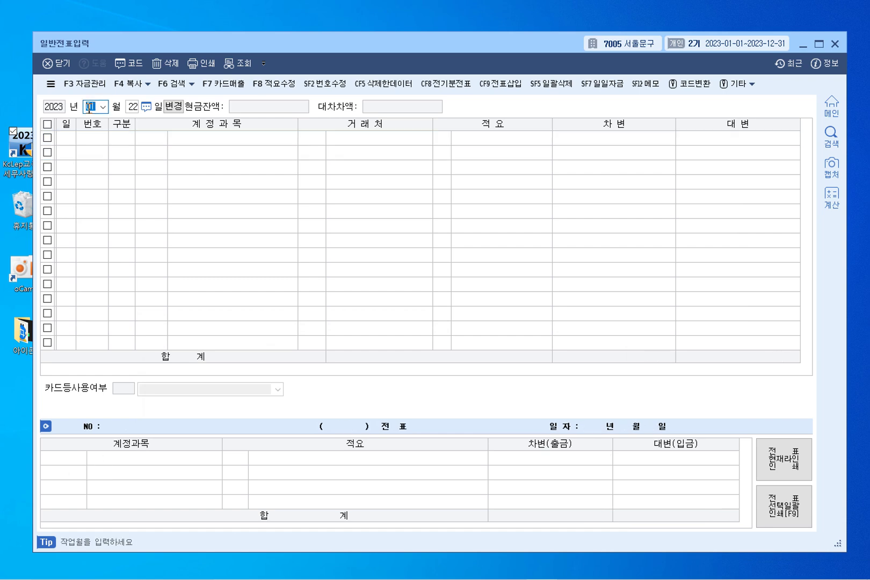
type("1")
key("Return")
type("15")
key("Return")
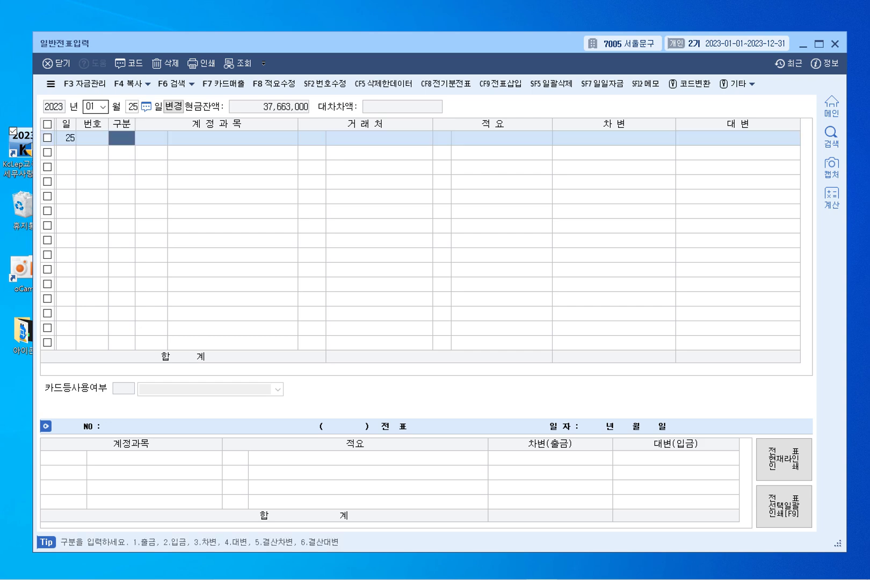
Enter a debit (차변) line for the 25th with account 0814 통신비 (판매관리비) and an amount of 4,000
type("3")
key("Return")
key("F2")
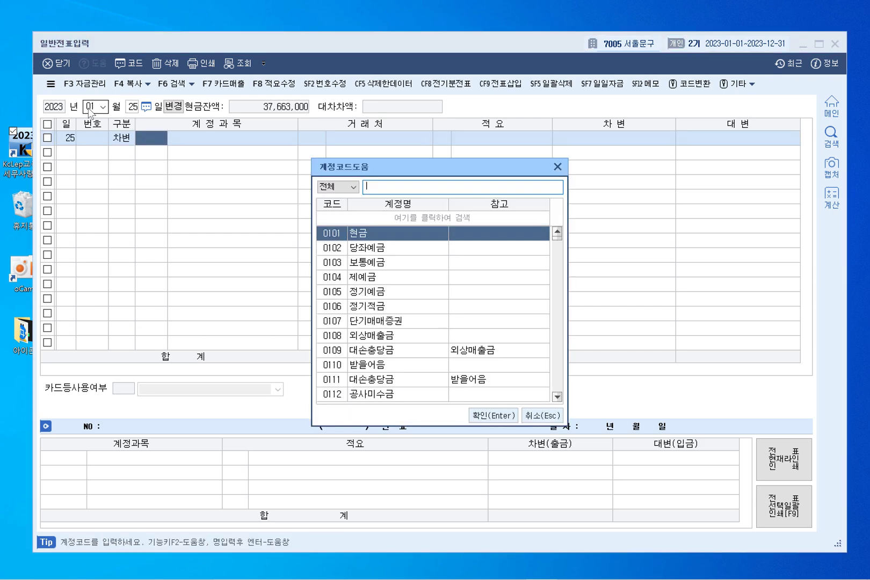
type("통신")
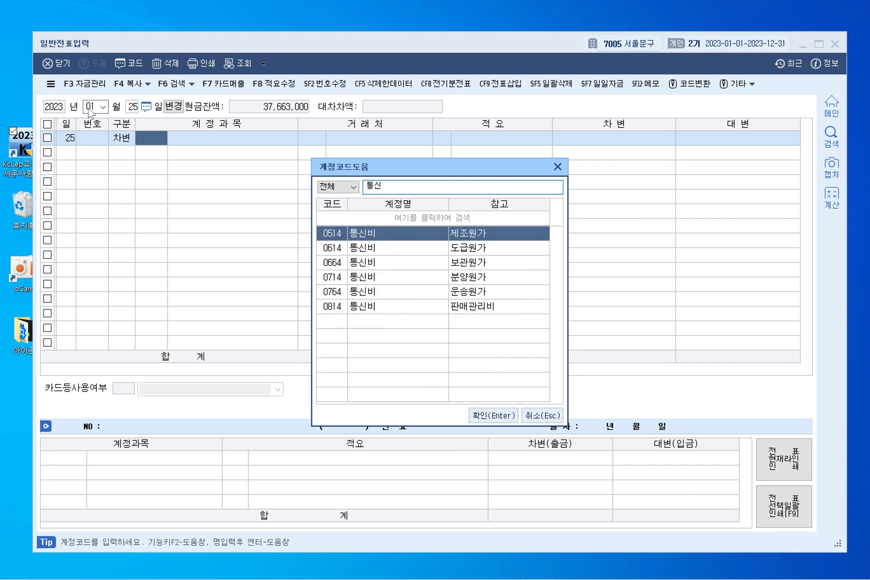
left_click(407, 307)
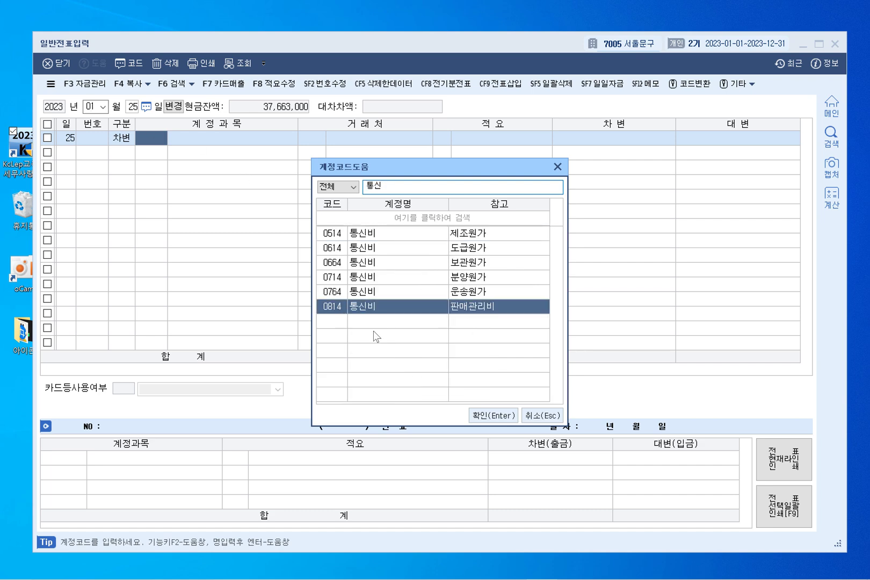
left_click(494, 422)
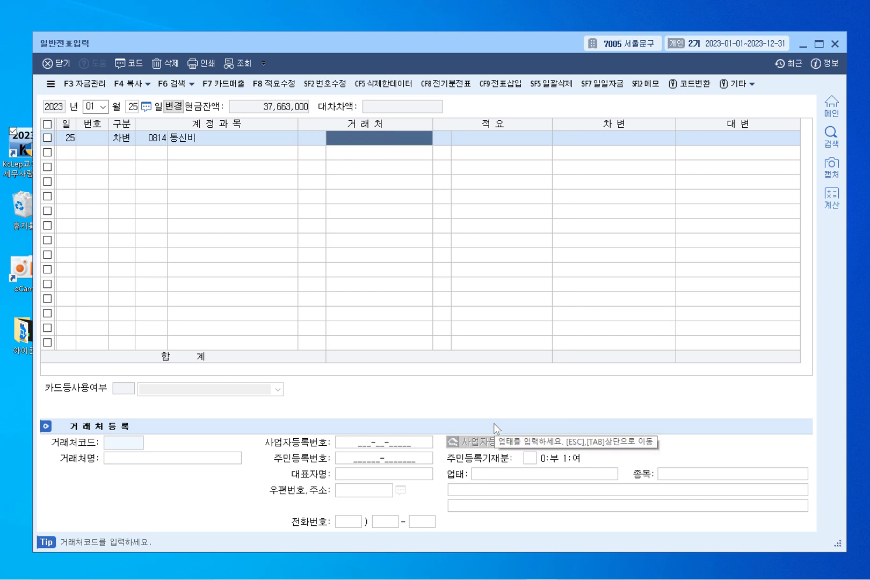
key("Return")
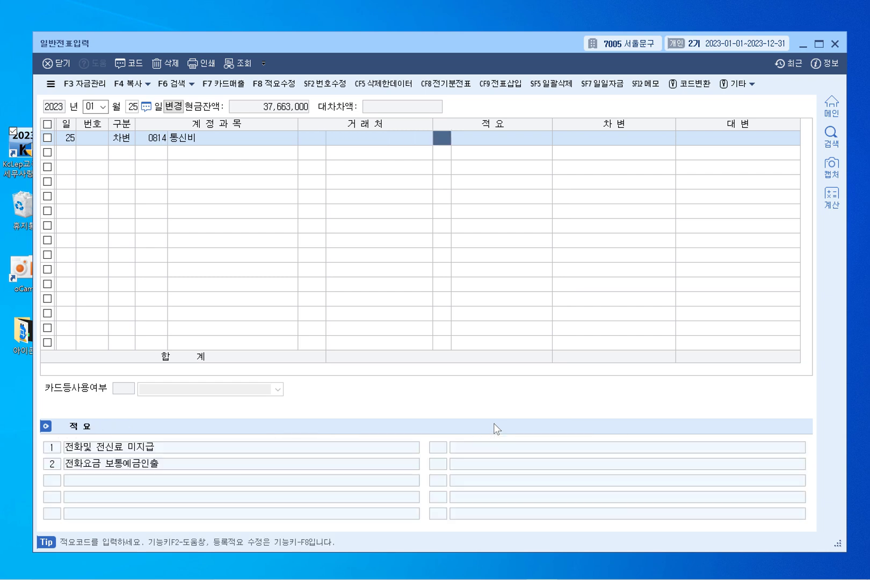
key("Return")
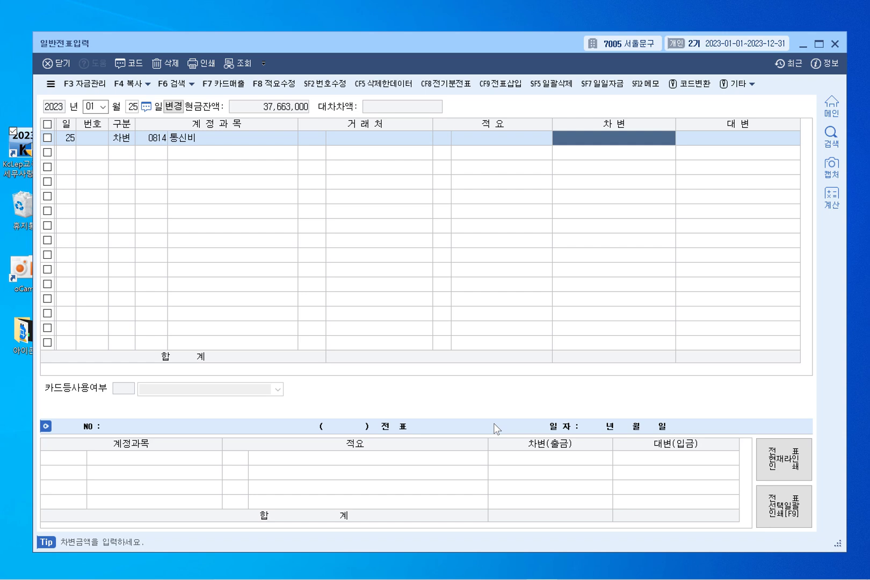
type("4")
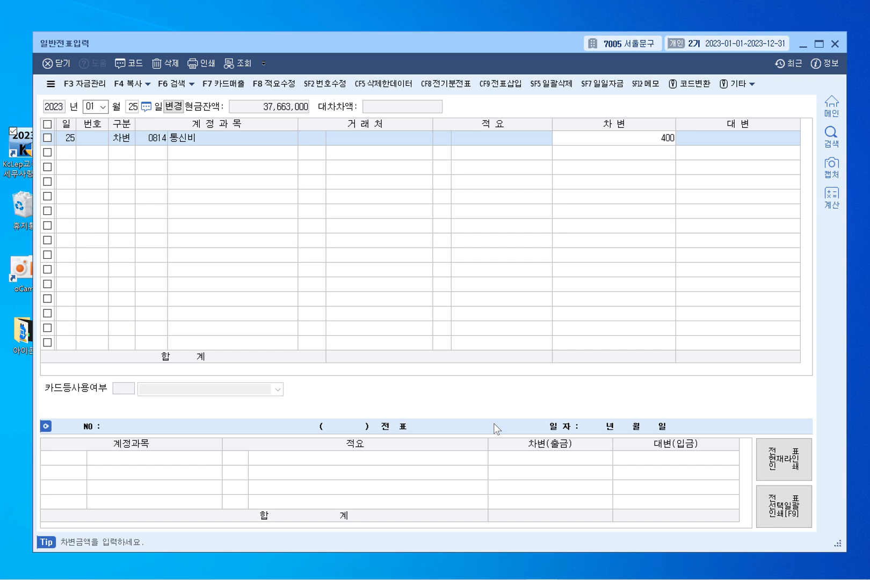
key("Return")
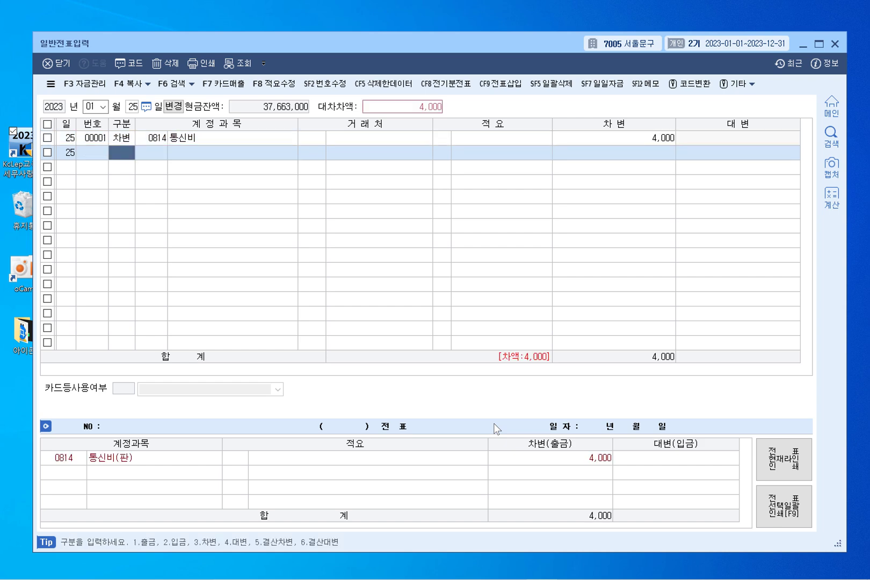
Add a credit (대변) line for the 25th with account 0101 현금 and an amount of 4,000
type("4")
key("Return")
type("현금")
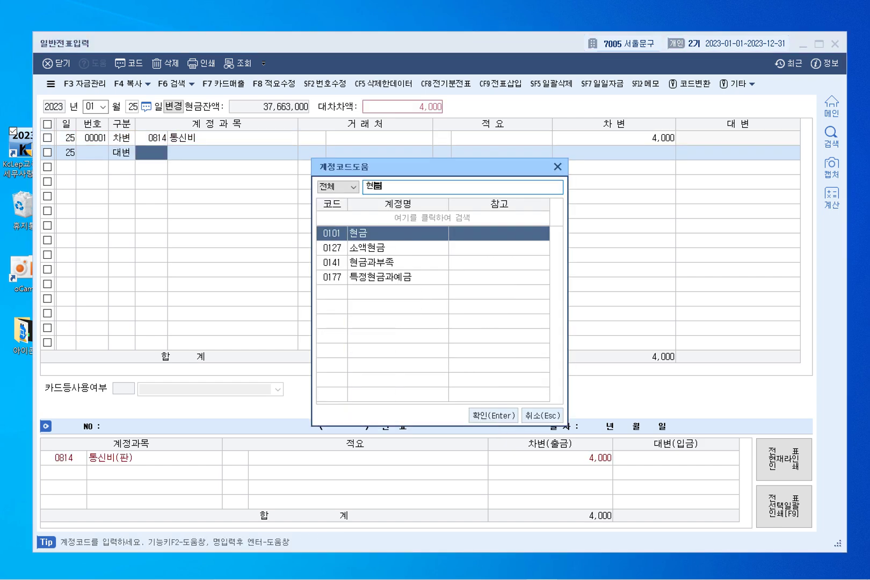
key("Return")
key("Return")
key("Return")
key("Return")
key("Return")
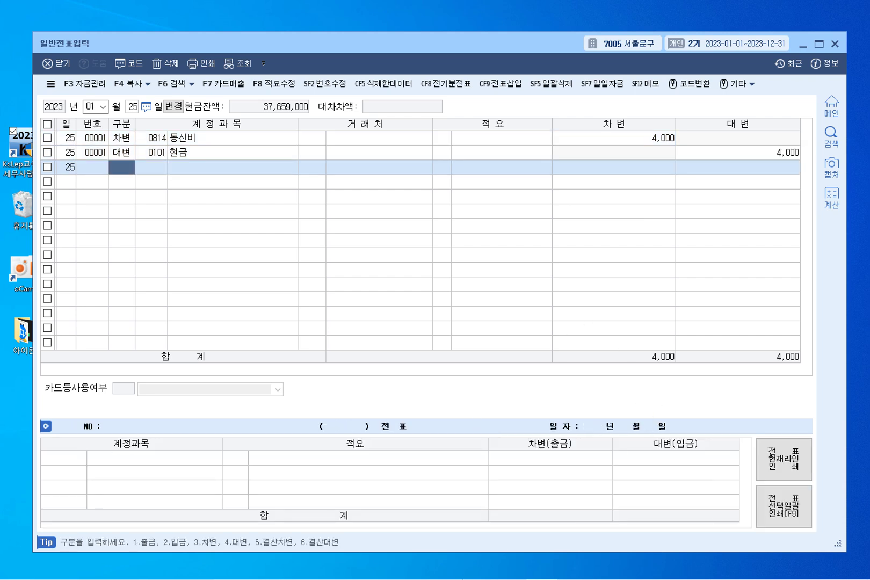
Switch back to the textbook PDF in Edge and underline 차량 매각관련 in the heading of exercise (6)
mouse_move(698, 579)
left_click(261, 568)
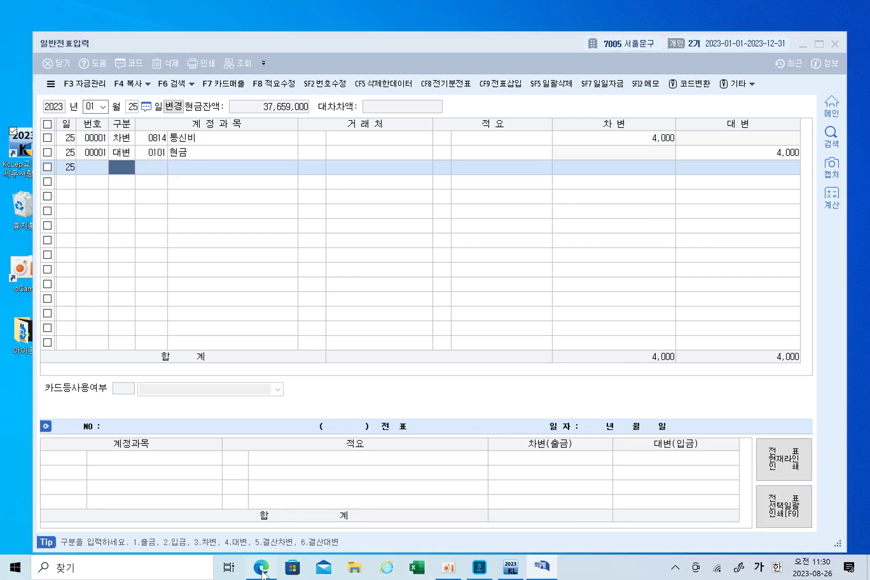
scroll(498, 248, "down", 10)
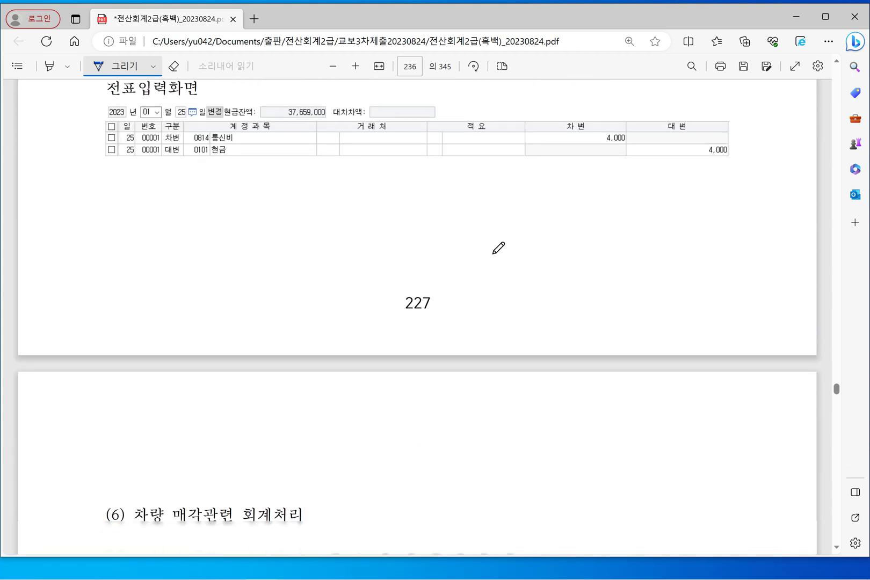
scroll(498, 248, "down", 3)
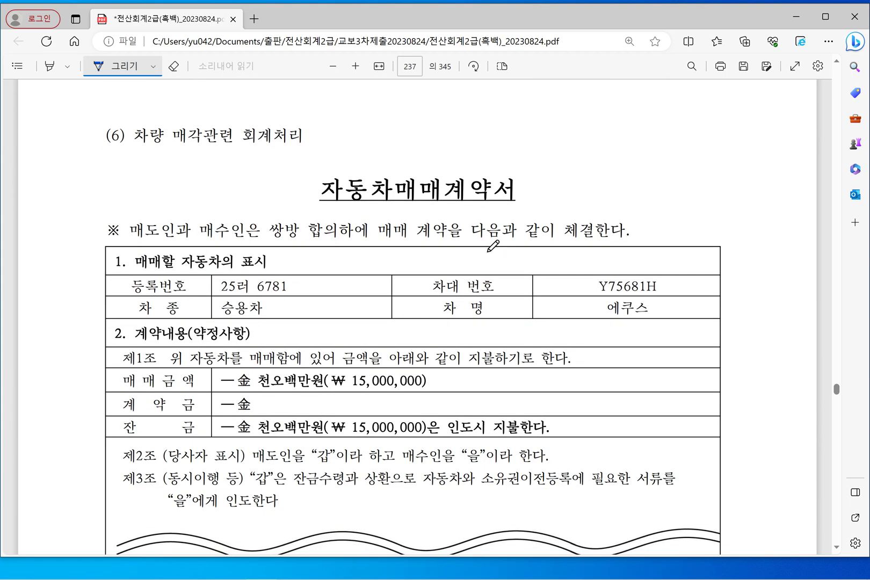
left_click_drag(132, 153, 231, 145)
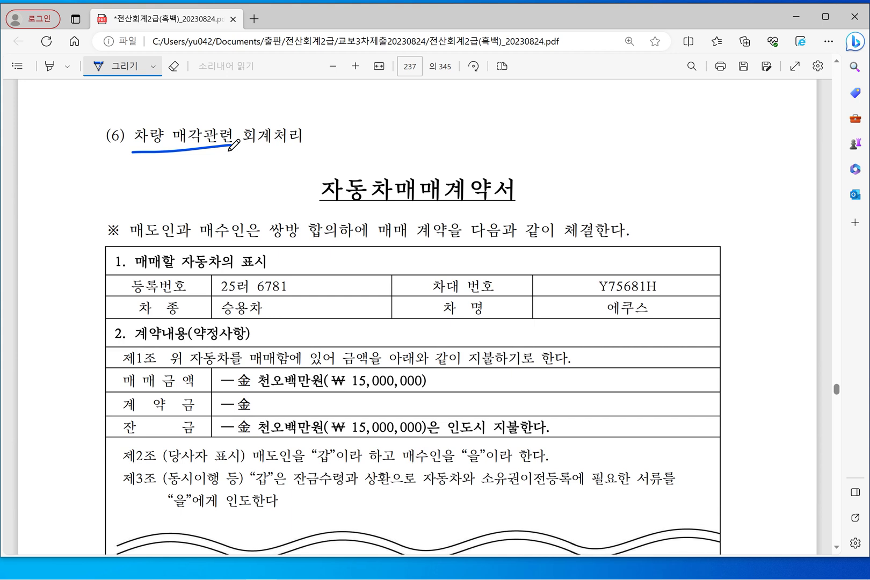
Draw a star above the exercise (6) heading, then underline and check-mark the contract title 자동차매매계약서
mouse_move(113, 115)
left_mouse_down()
mouse_move(143, 92)
mouse_move(128, 93)
mouse_move(145, 113)
mouse_move(114, 112)
left_mouse_up()
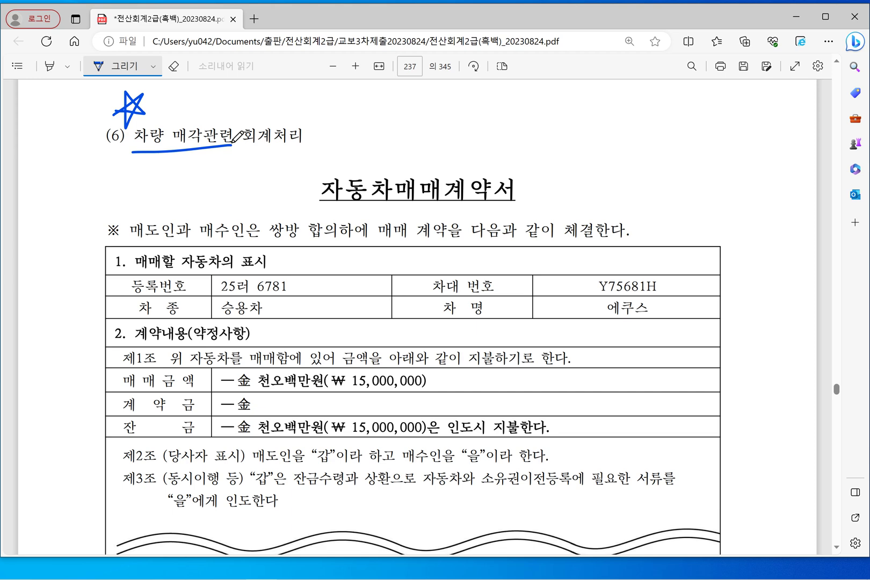
left_click_drag(323, 203, 443, 202)
scroll(442, 227, "down", 2)
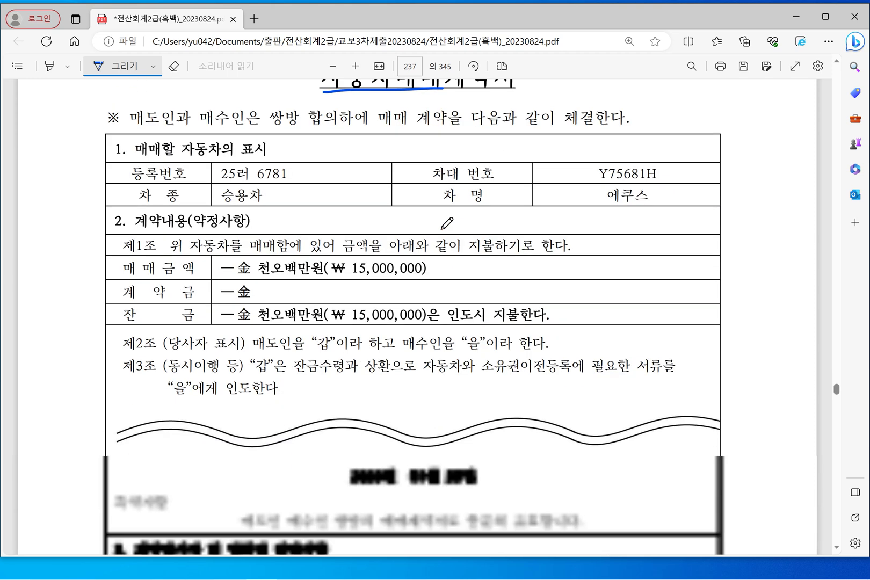
scroll(447, 220, "up", 3)
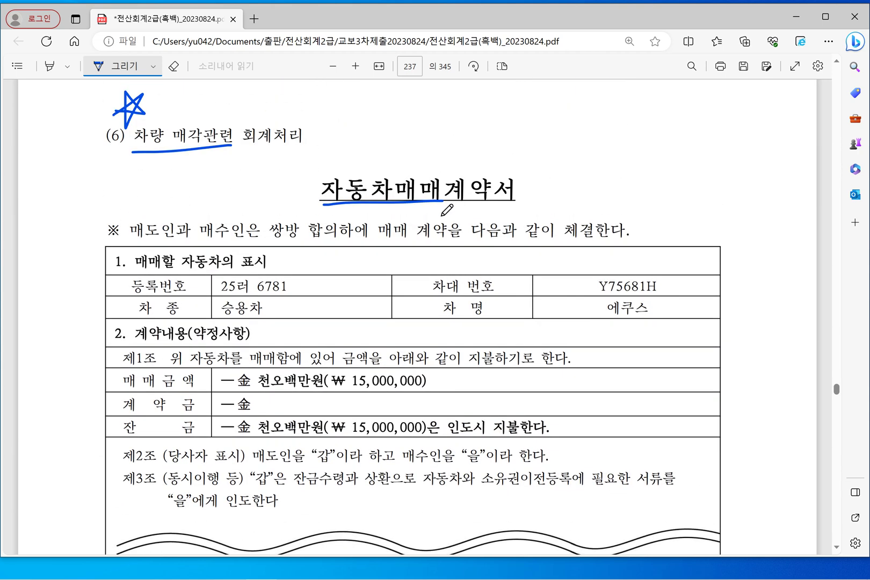
mouse_move(288, 177)
left_mouse_down()
mouse_move(301, 188)
mouse_move(311, 172)
left_mouse_up()
scroll(301, 198, "down", 2)
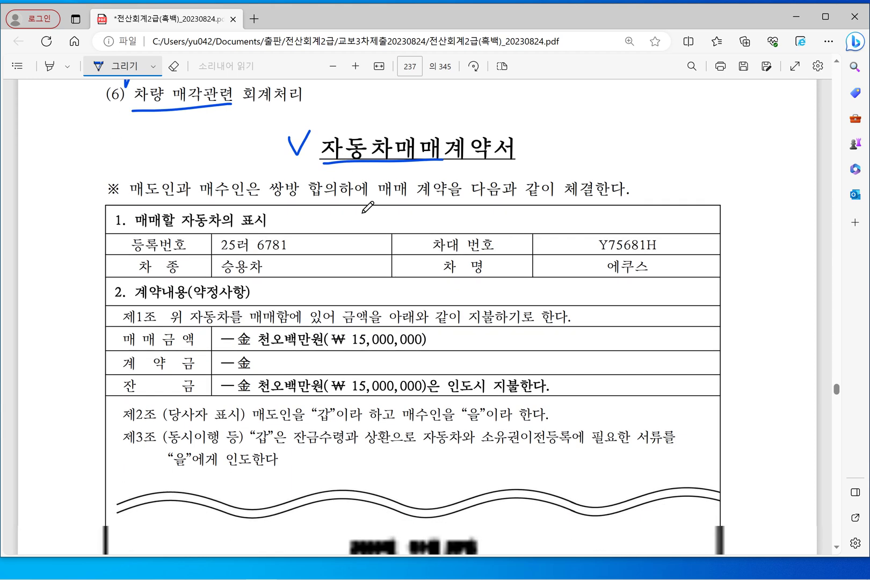
Bracket contract sections 1 and 2, and underline 자동차, the vehicle's registration number, and the 매매금액 label and its amount 15,000,000
mouse_move(112, 159)
left_mouse_down()
mouse_move(94, 190)
mouse_move(110, 241)
mouse_move(92, 320)
mouse_move(104, 342)
left_mouse_up()
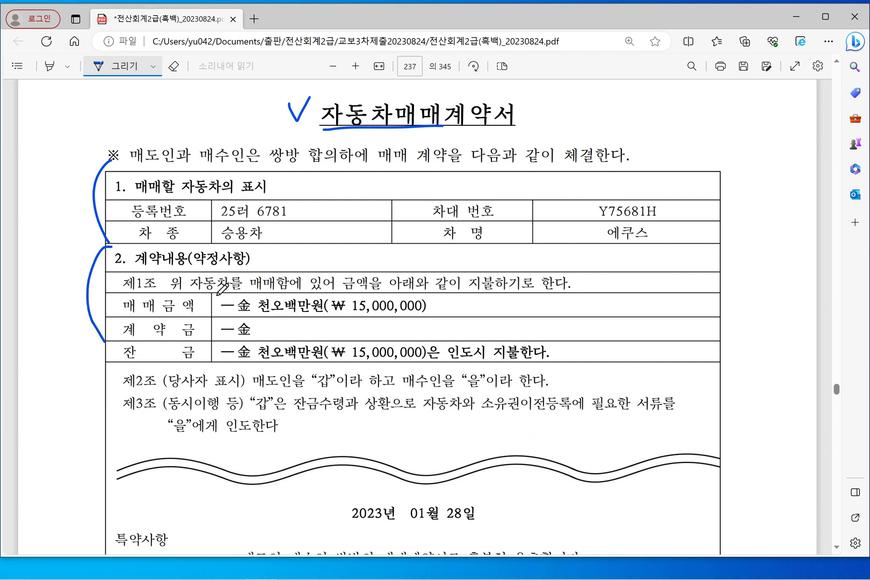
left_click_drag(189, 197, 310, 219)
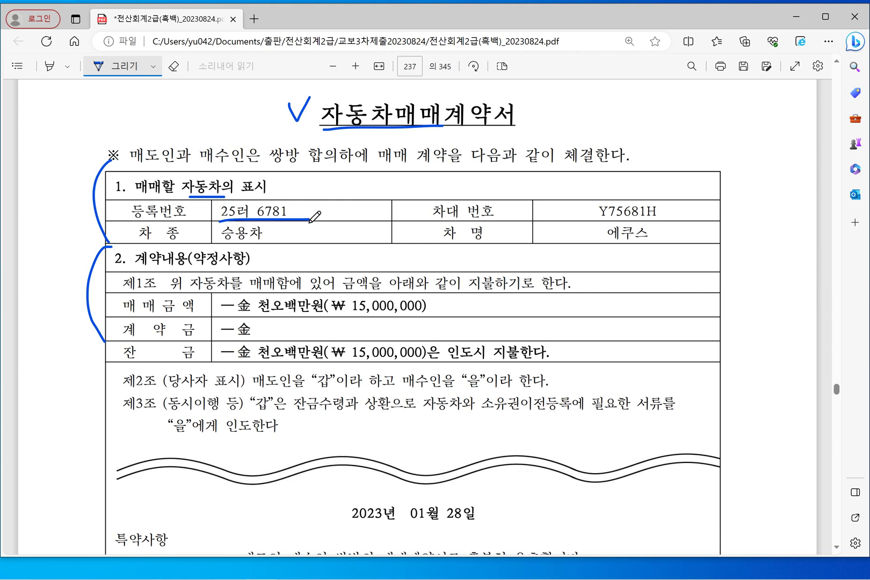
scroll(312, 221, "down", 2)
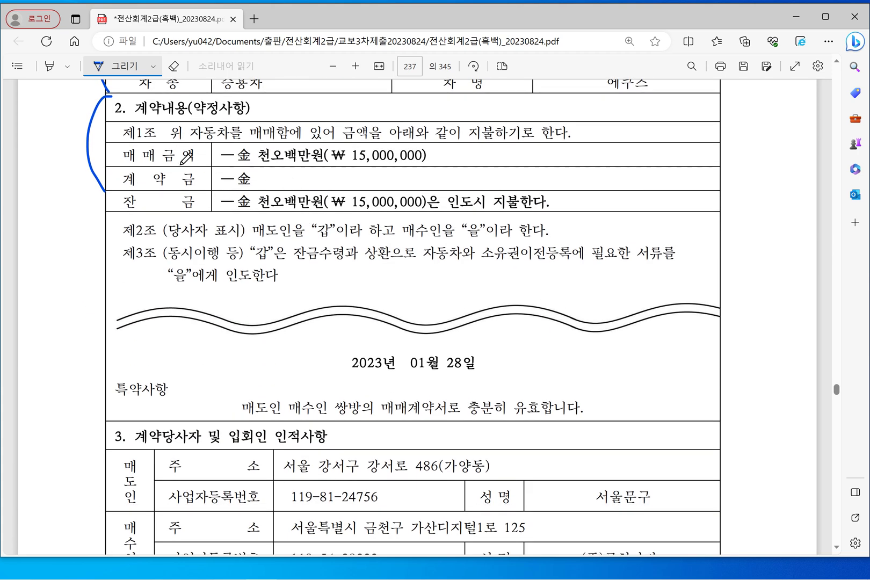
left_click_drag(131, 170, 193, 169)
left_click_drag(354, 170, 412, 170)
scroll(416, 210, "down", 3)
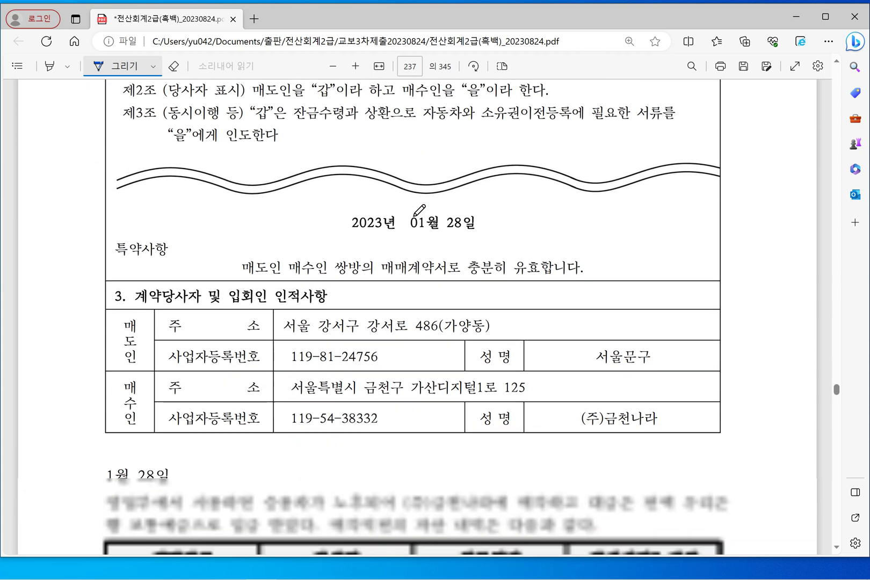
Bracket the 매도인 and 매수인 rows of the contract and circle their names, 서울문구 and (주)금천나라
mouse_move(125, 228)
left_mouse_down()
mouse_move(117, 263)
mouse_move(126, 283)
mouse_move(114, 304)
mouse_move(124, 350)
left_mouse_up()
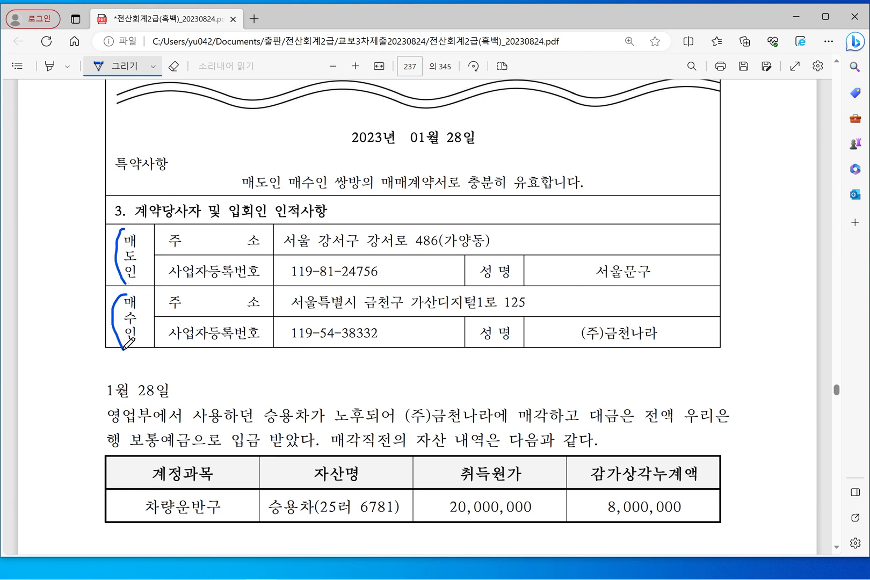
mouse_move(580, 263)
left_mouse_down()
mouse_move(644, 291)
mouse_move(656, 248)
mouse_move(596, 241)
mouse_move(589, 255)
left_mouse_up()
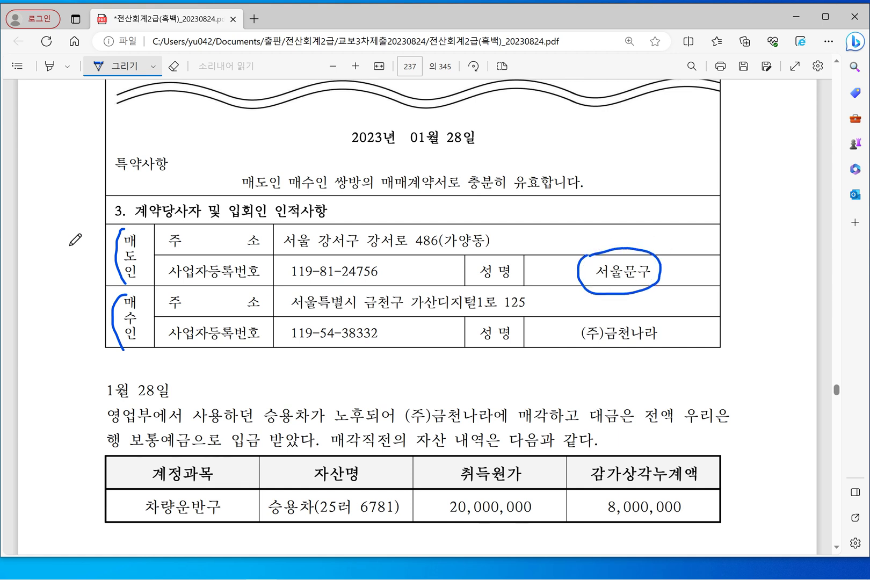
left_click_drag(137, 222, 119, 252)
mouse_move(586, 325)
left_mouse_down()
mouse_move(615, 359)
mouse_move(672, 315)
mouse_move(586, 325)
left_mouse_up()
scroll(543, 338, "down", 4)
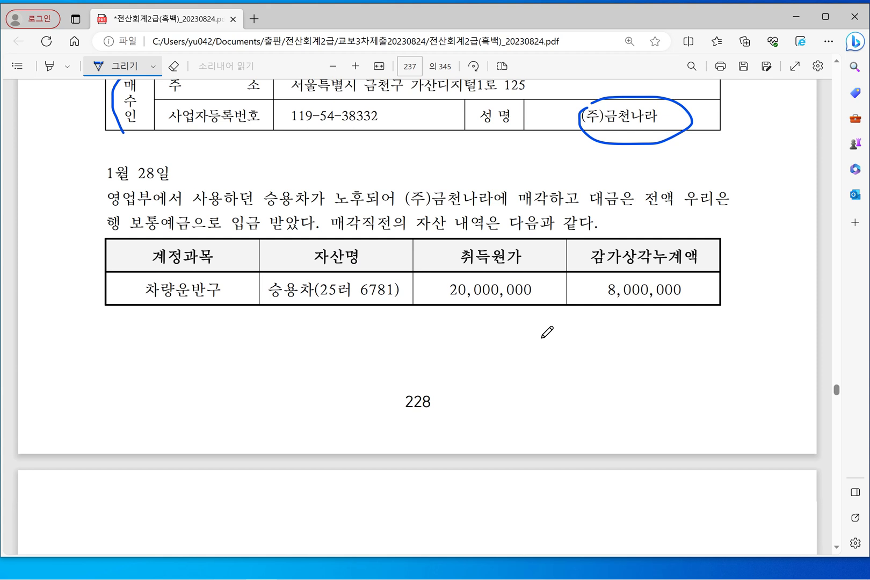
Mark the January 28 transaction's date, 승용차, 금천나라, 매각 and 보통예금 deposit wording, plus the asset table's 20,000,000 and 8,000,000
left_click_drag(100, 180, 178, 180)
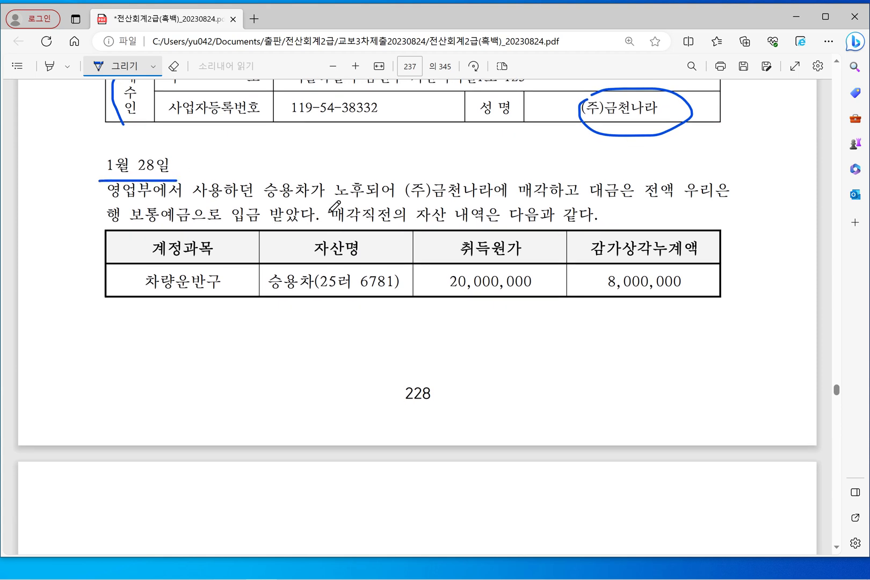
left_click_drag(275, 201, 332, 200)
mouse_move(418, 203)
left_mouse_down()
mouse_move(564, 198)
mouse_move(532, 172)
mouse_move(524, 180)
left_mouse_up()
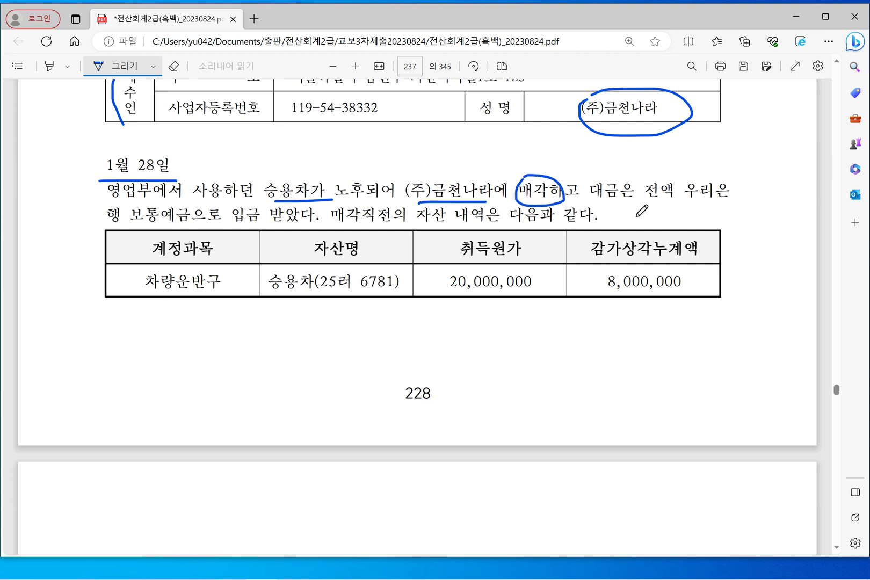
left_click_drag(150, 233, 280, 230)
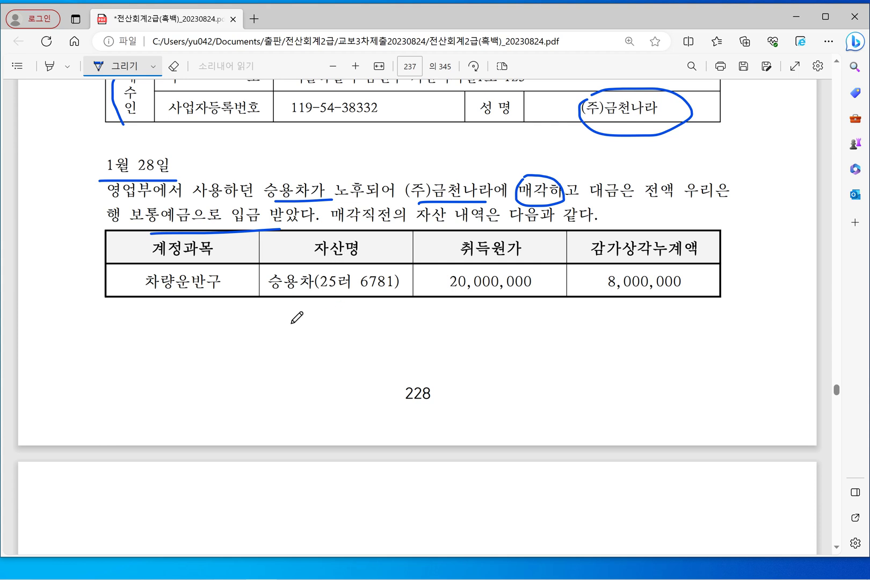
left_click_drag(451, 293, 531, 293)
left_click_drag(615, 293, 690, 293)
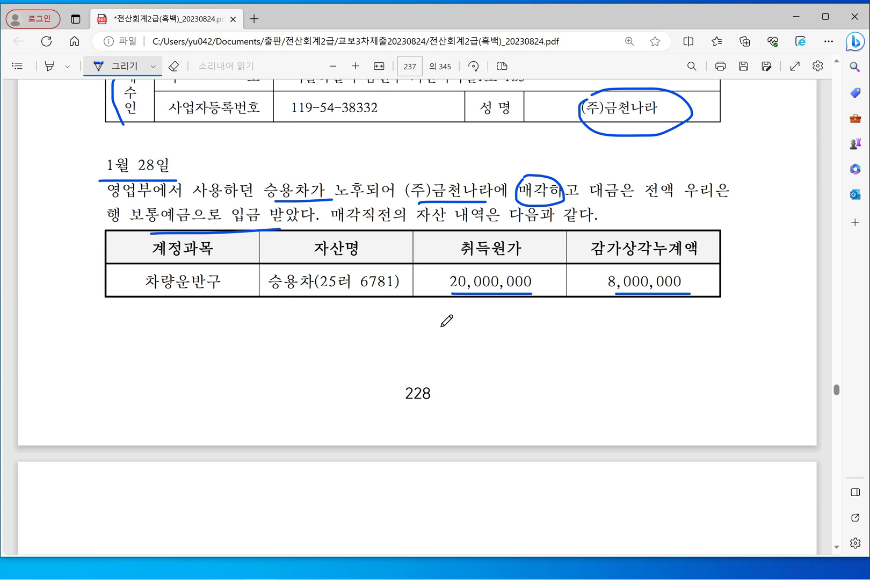
In the January 28 answer, draw a line between debit and credit and underline 차량운반구 20,000,000 and 감가상각누계액 8,000,000
scroll(446, 320, "down", 7)
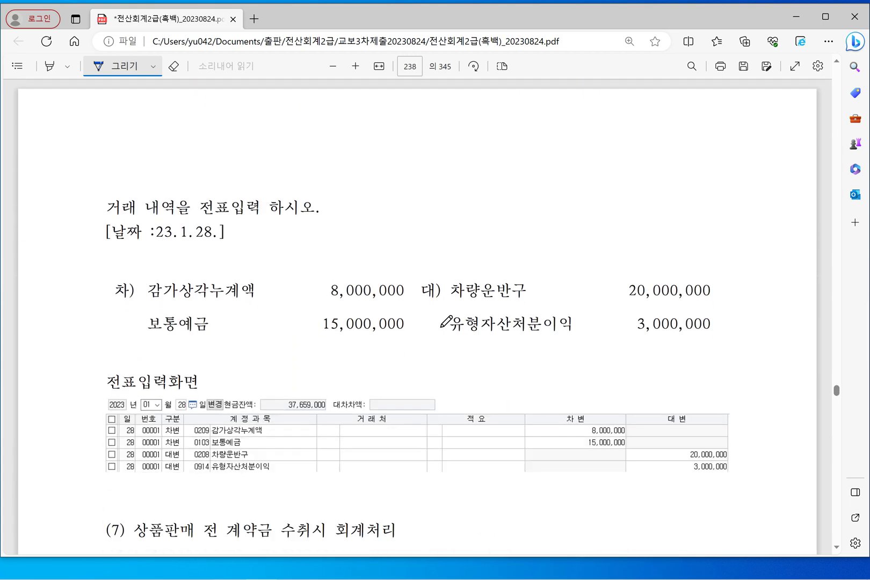
left_click_drag(428, 255, 416, 309)
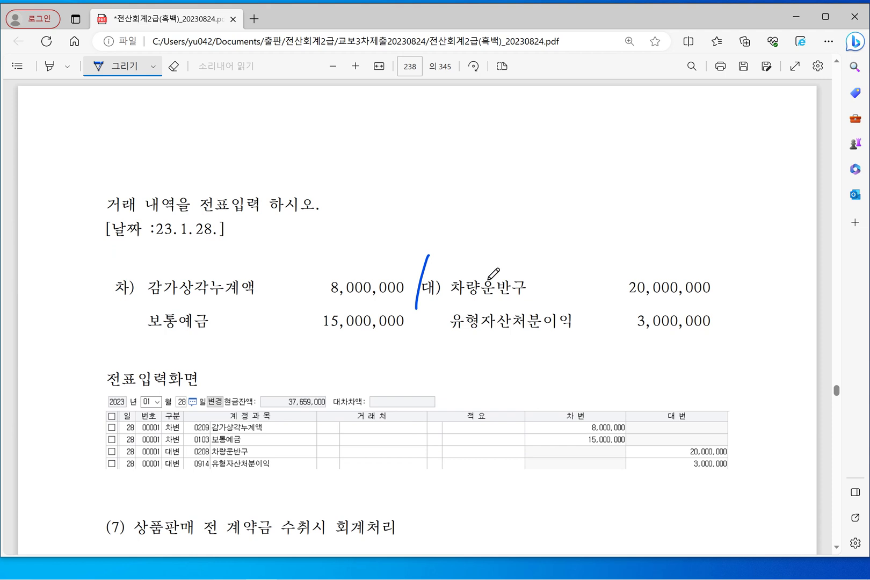
left_click_drag(452, 301, 525, 300)
left_click_drag(630, 299, 711, 298)
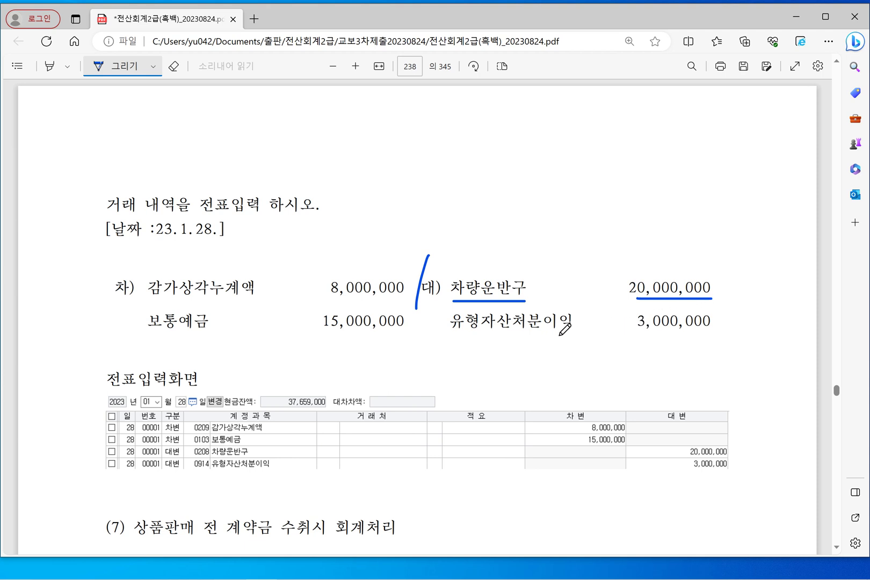
left_click_drag(160, 298, 253, 295)
left_click_drag(333, 295, 399, 293)
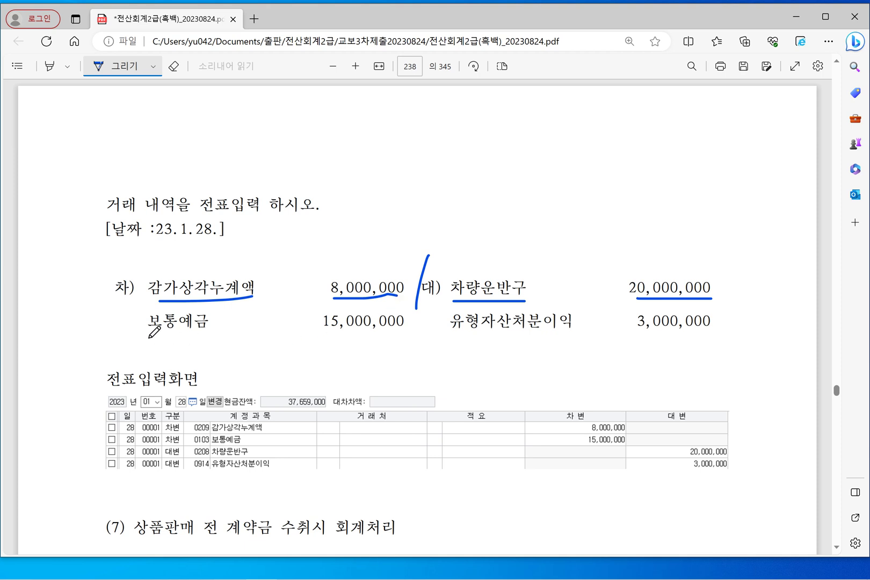
Underline 보통예금 15,000,000 and 유형자산처분이익 3,000,000 in the answer entry, and bracket the 전표입력화면 example
left_click_drag(149, 338, 220, 333)
left_click_drag(323, 332, 409, 325)
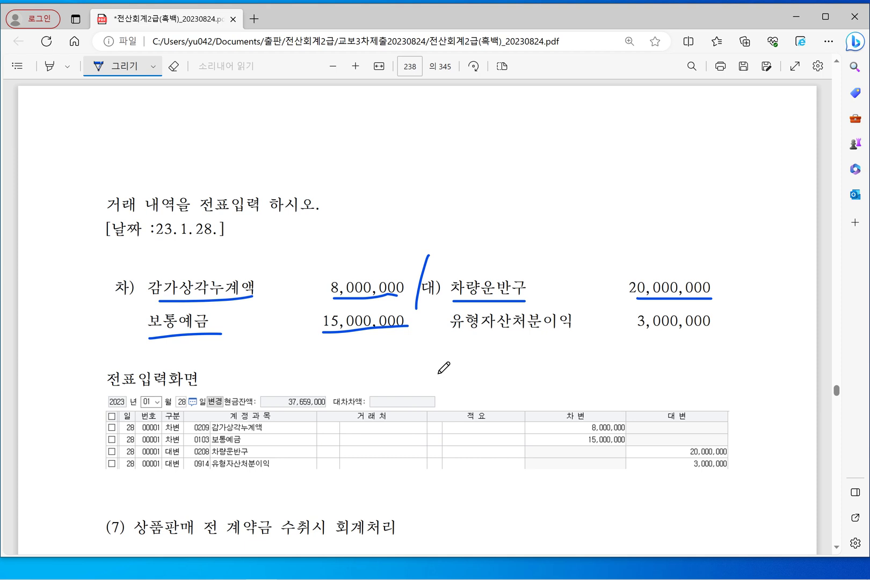
left_click_drag(452, 336, 721, 335)
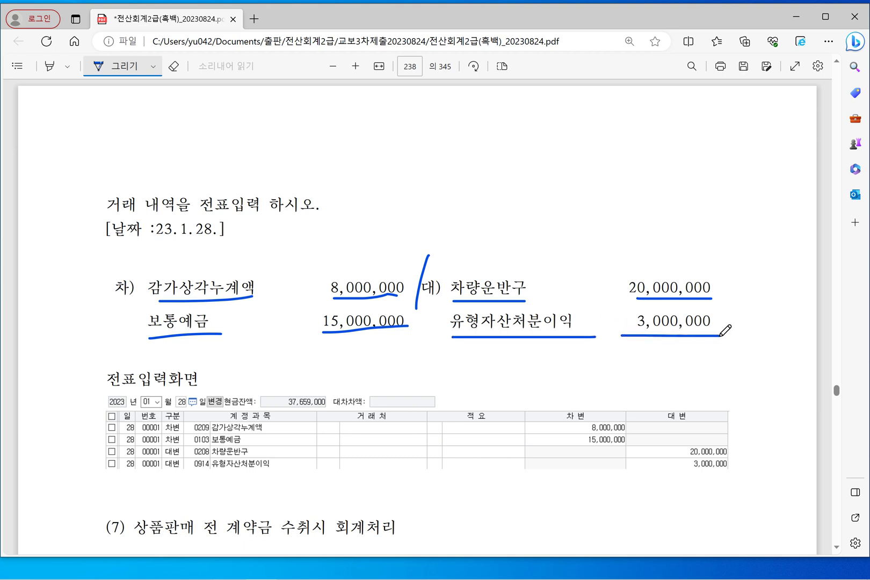
left_click_drag(86, 351, 115, 481)
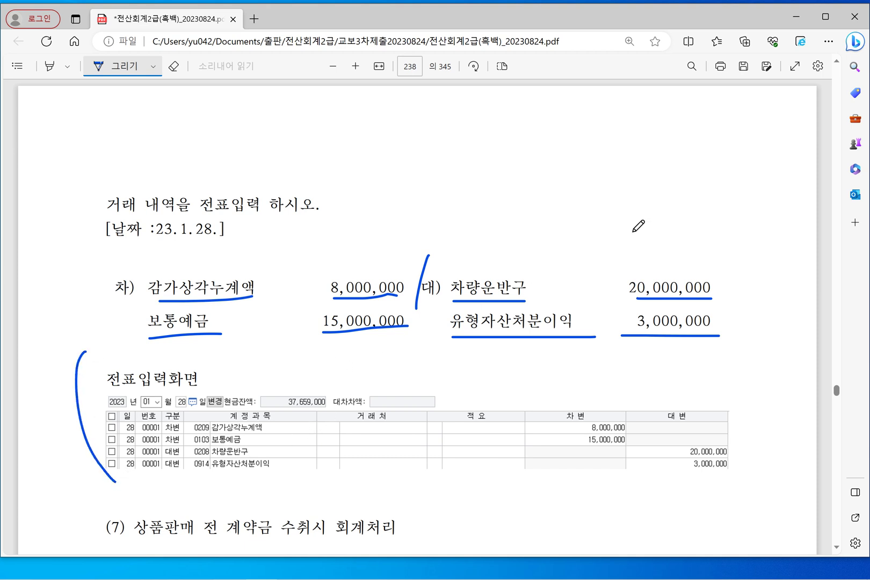
Return to the KcLep general voucher entry and set the voucher date to January 28
left_click(804, 6)
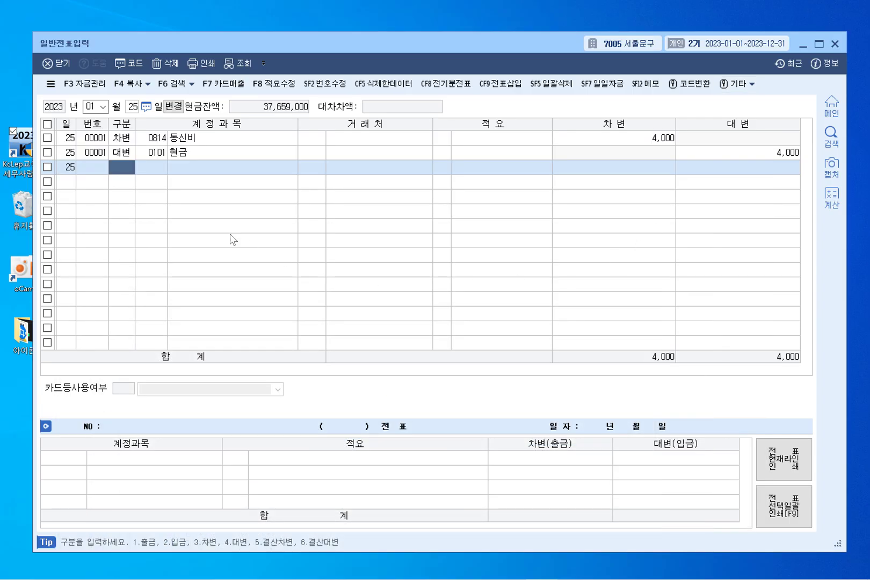
left_click(91, 107)
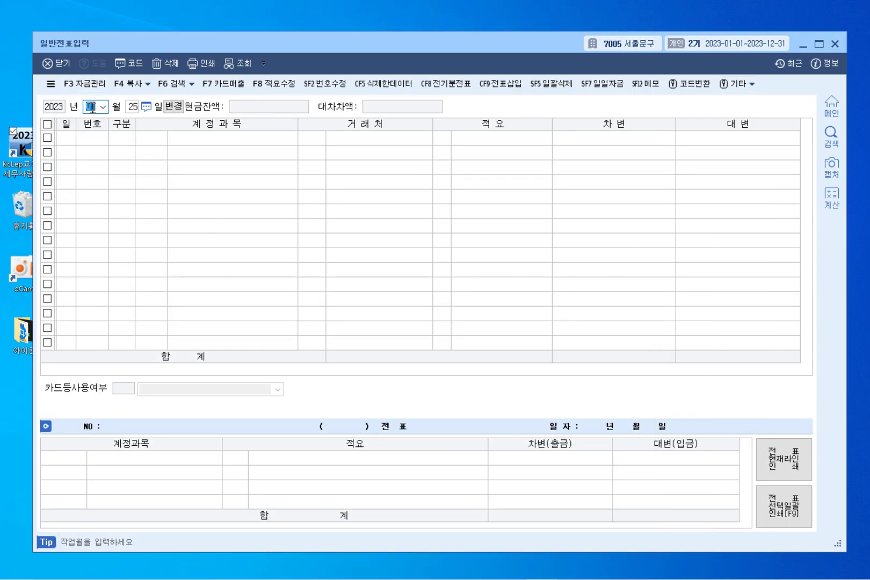
left_click(133, 107)
type("38")
key("Return")
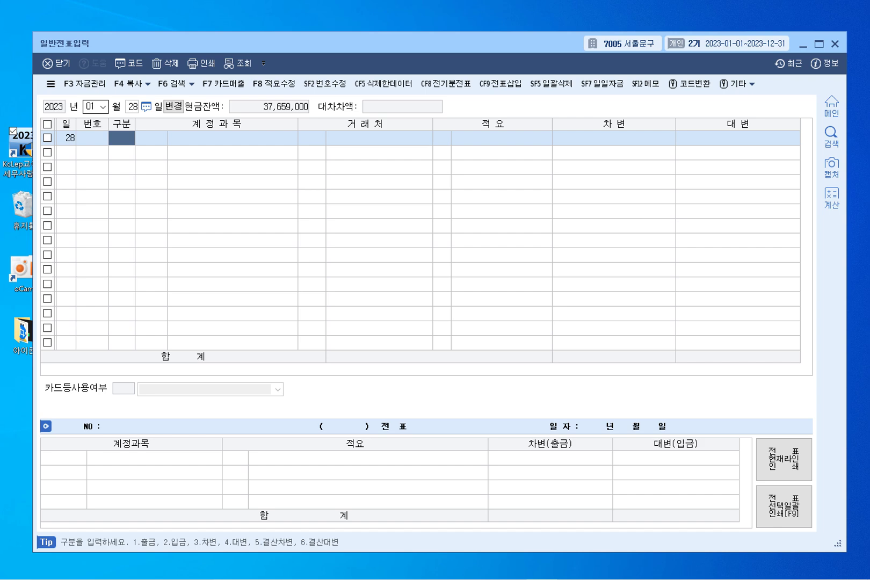
Enter a credit (대변) line for the 28th with account 0208 차량운반구 and an amount of 20,000,000
type("4")
key("Return")
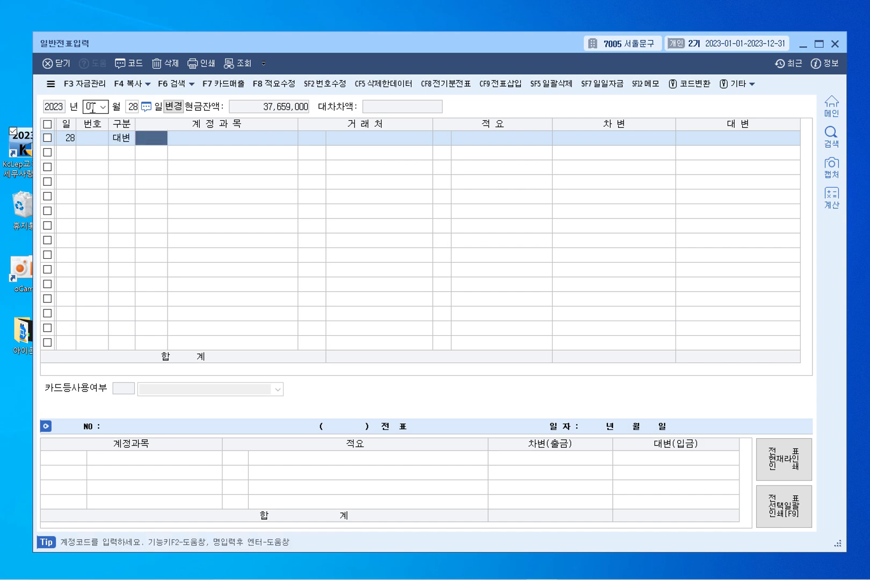
key("F2")
type("차량")
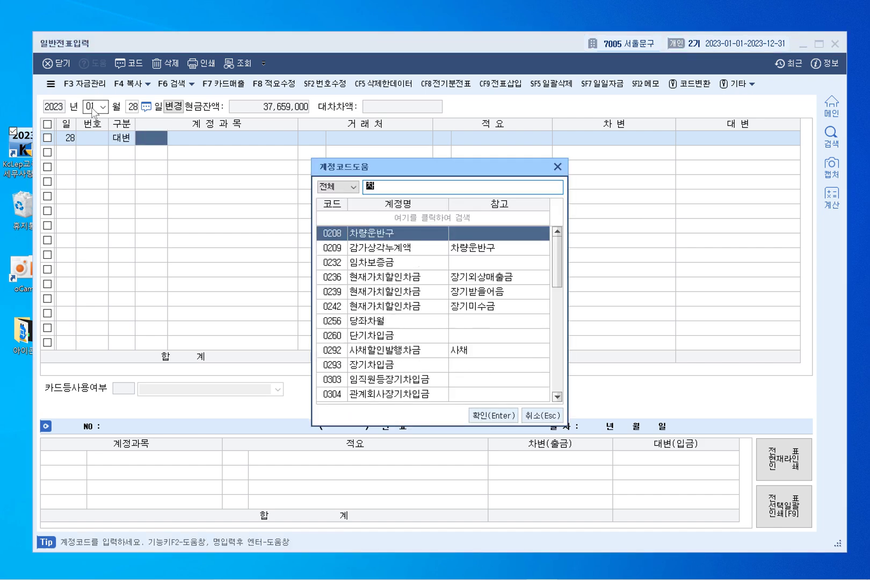
key("Return")
key("Return")
key("Return")
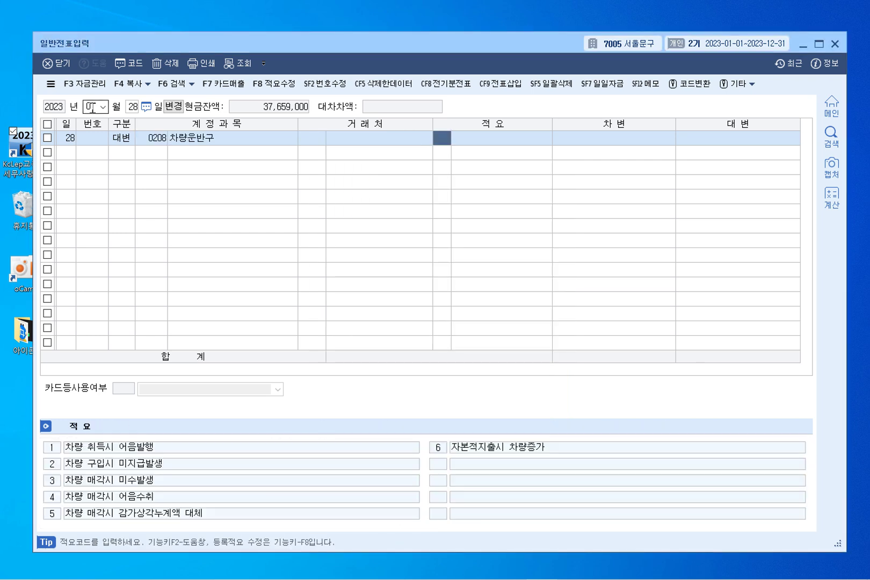
type("20000000")
key("Return")
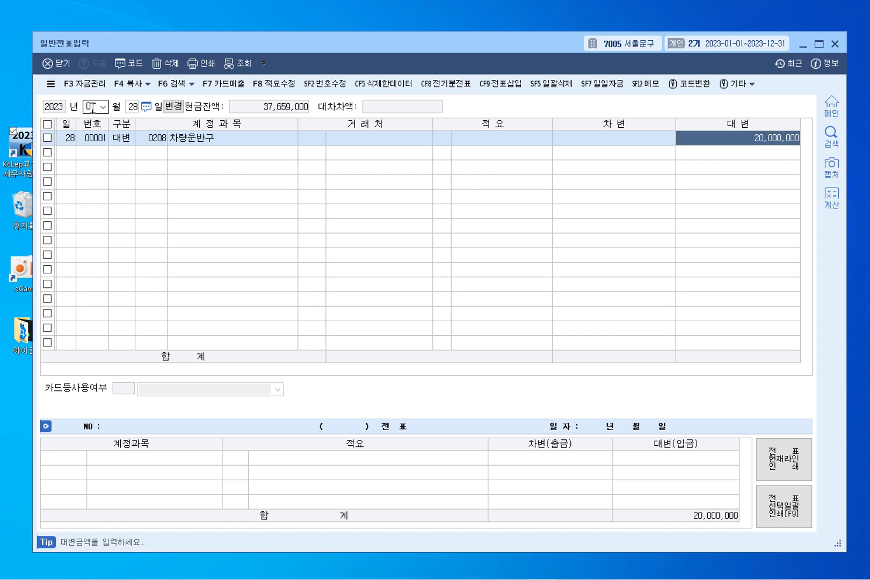
Add a debit (차변) line with account 0209 감가상각누계액 for 차량운반구 and an amount of 8,000,000
type("3")
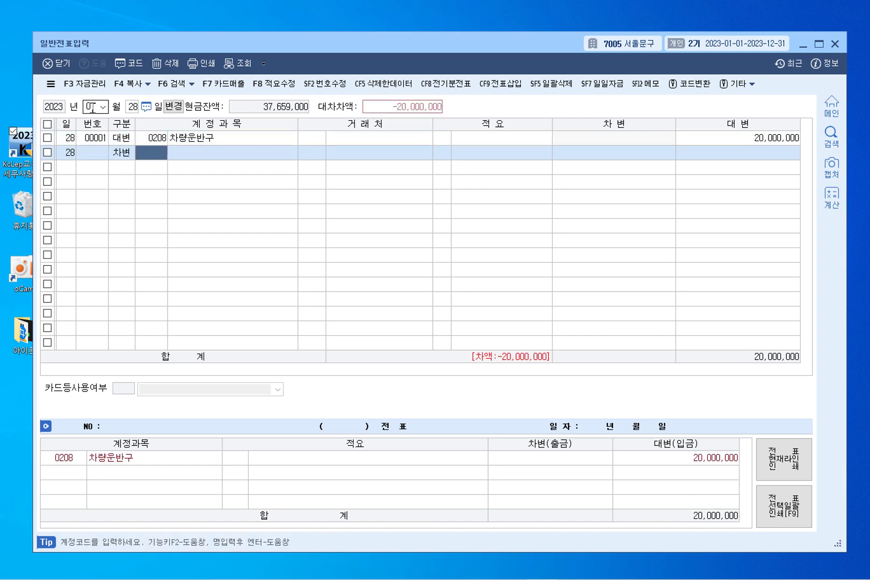
key("F2")
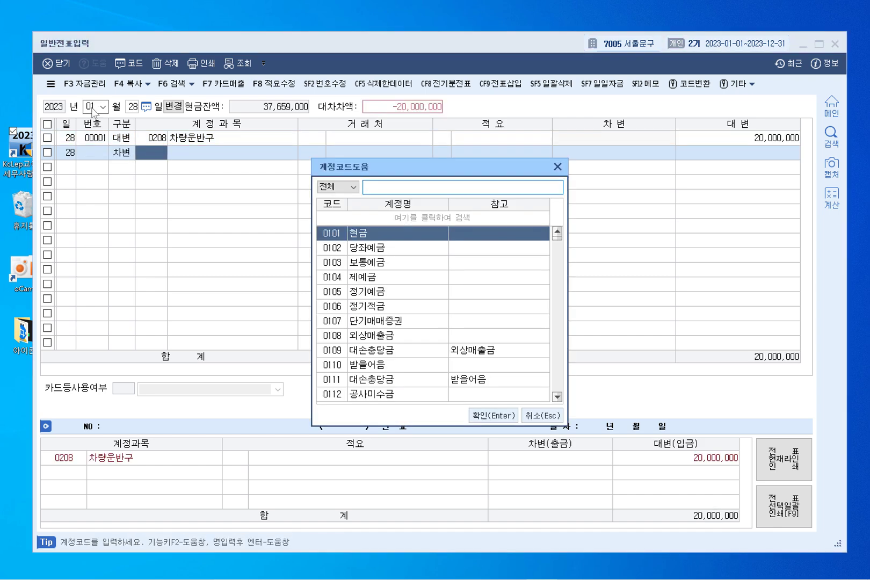
type("감")
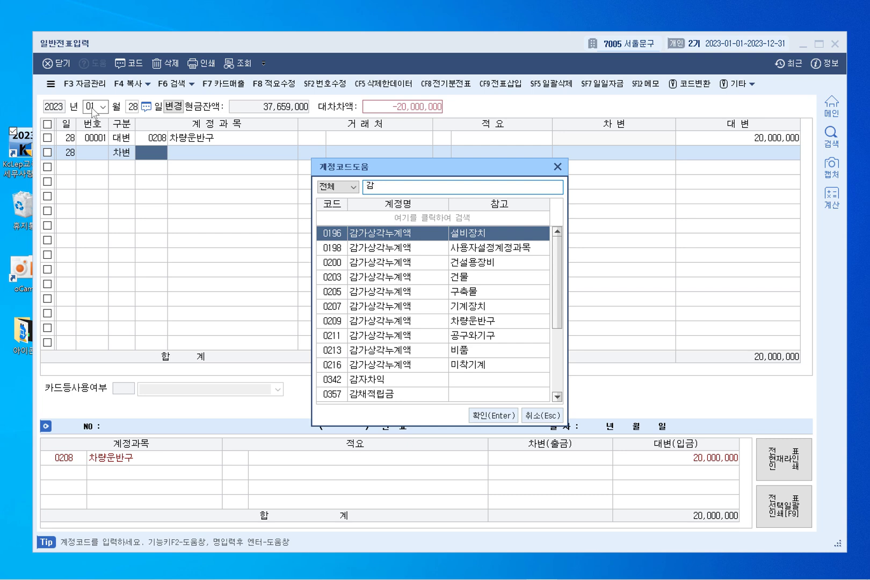
type("가상각")
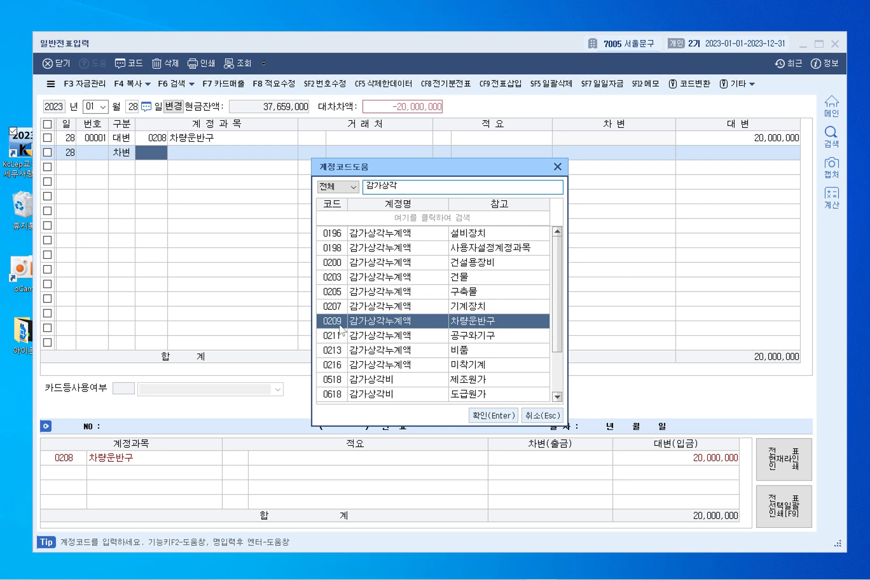
key("Return")
key("Return")
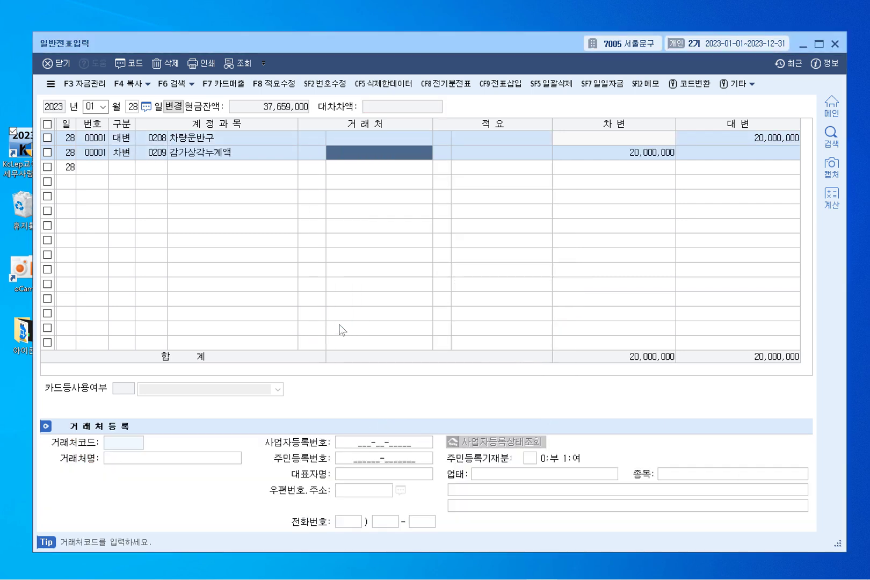
key("Return")
key("Return")
key("Return")
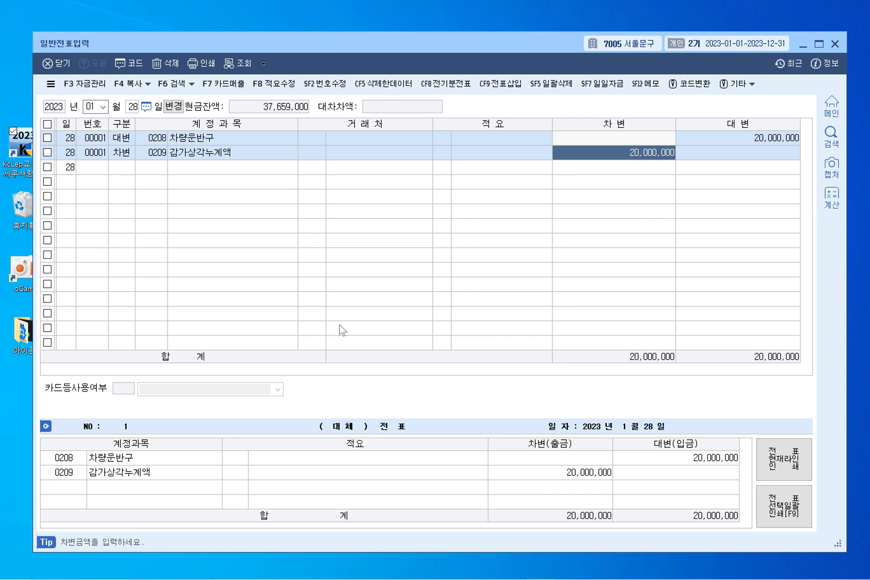
type("8000000")
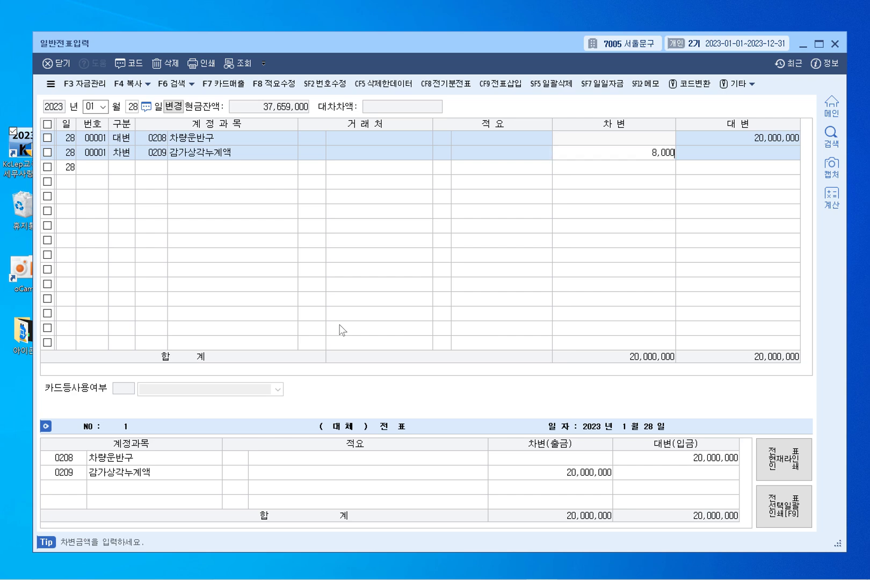
key("Return")
Add a debit (차변) line with account 0103 보통예금 and an amount of 15,000,000
type("3")
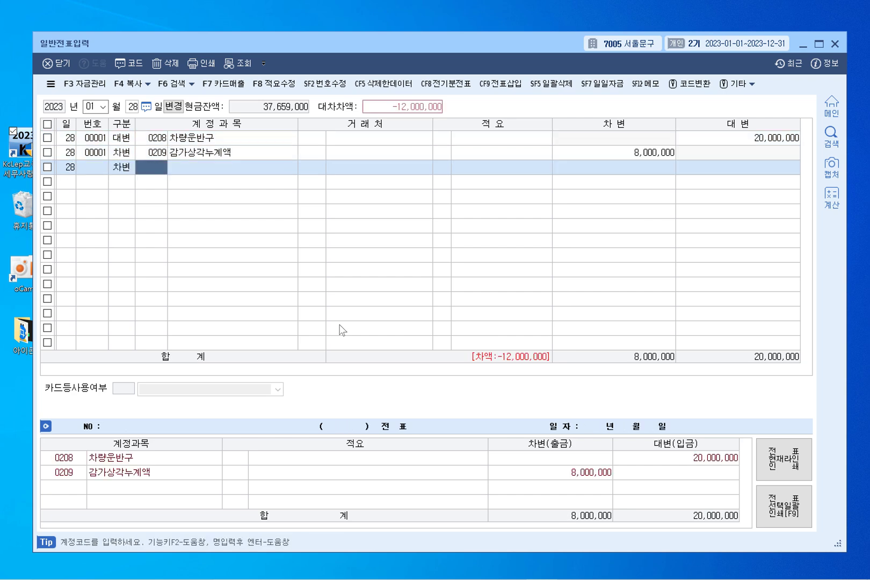
key("F2")
type("보통예금")
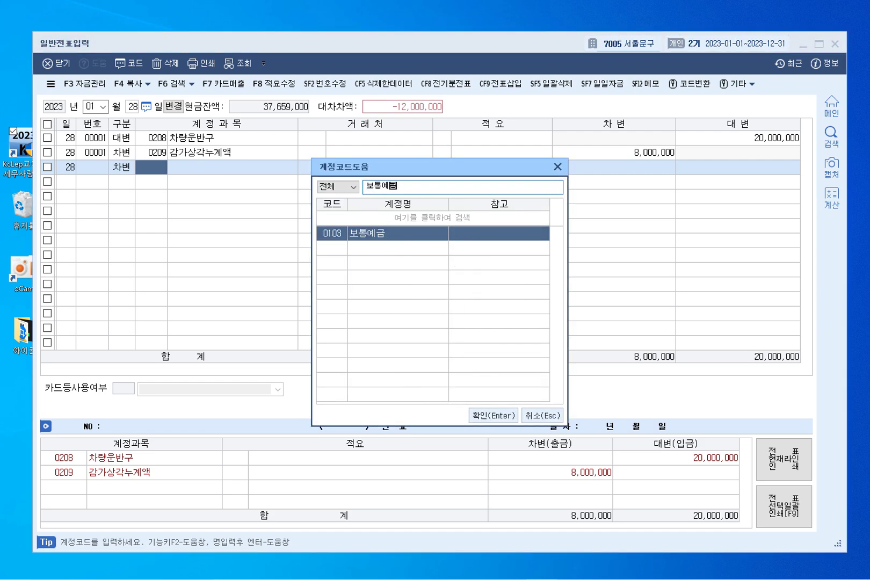
key("Return")
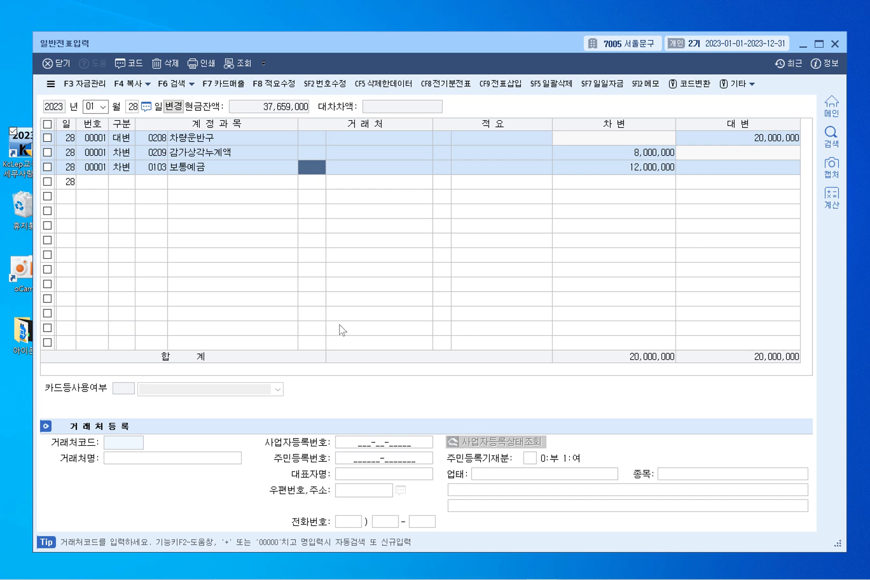
key("Return")
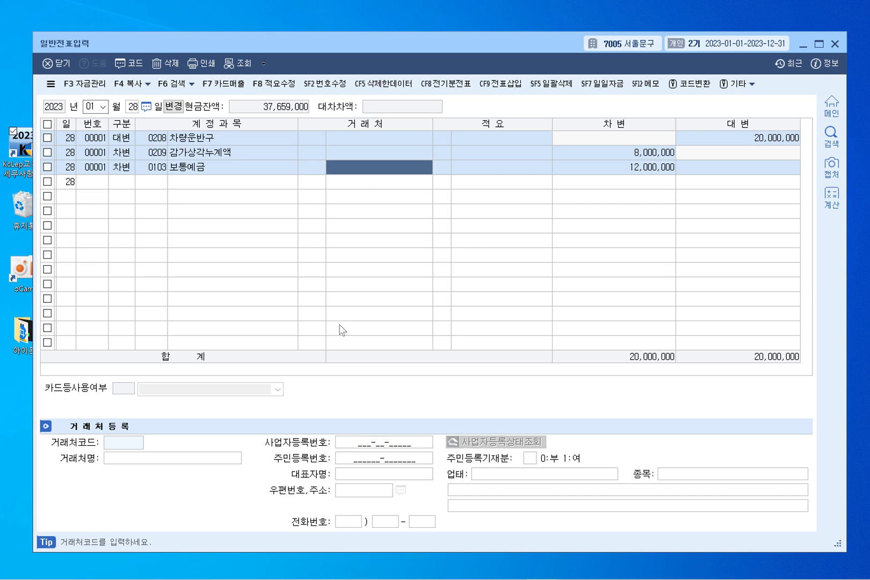
key("Return")
key("Return")
key("Return")
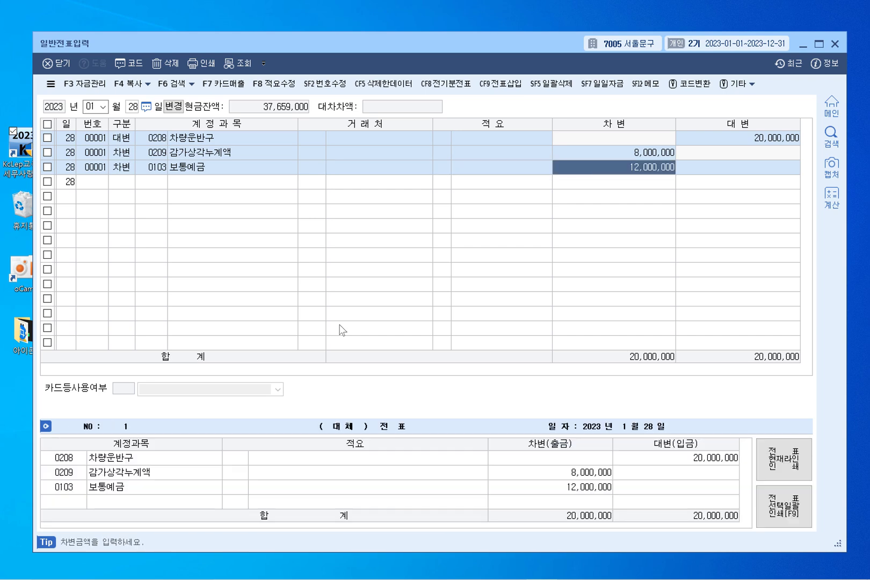
type("15")
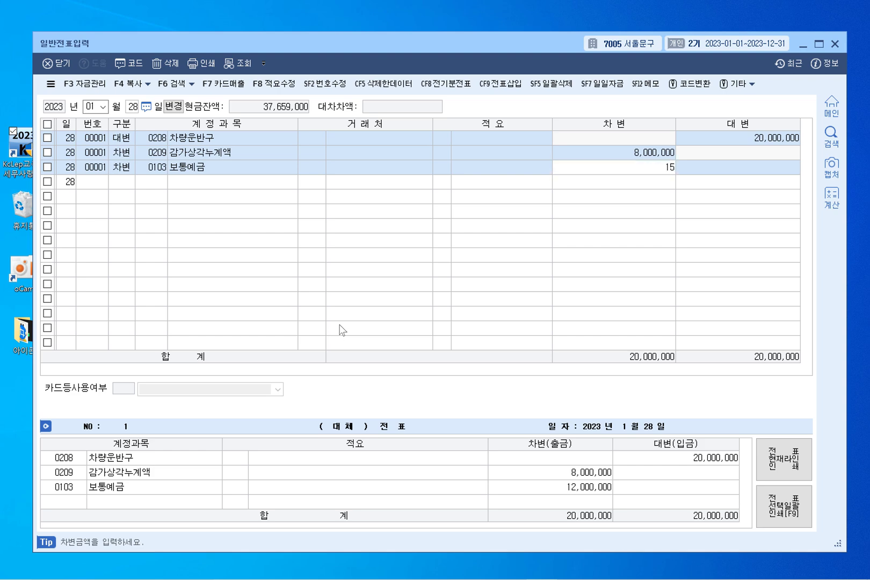
type(",000,000")
key("Return")
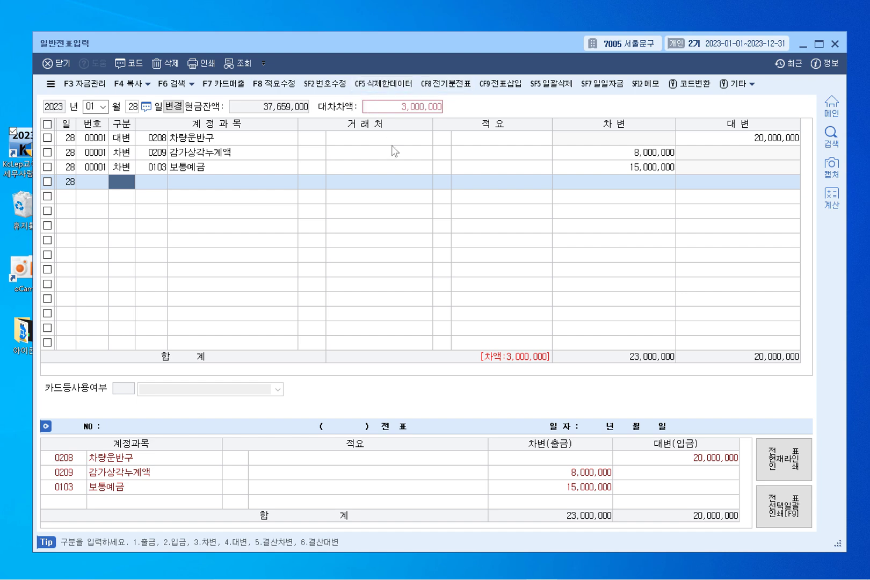
Add a credit (대변) line with account 0914 유형자산처분이익 for 3,000,000
type("4")
key("Return")
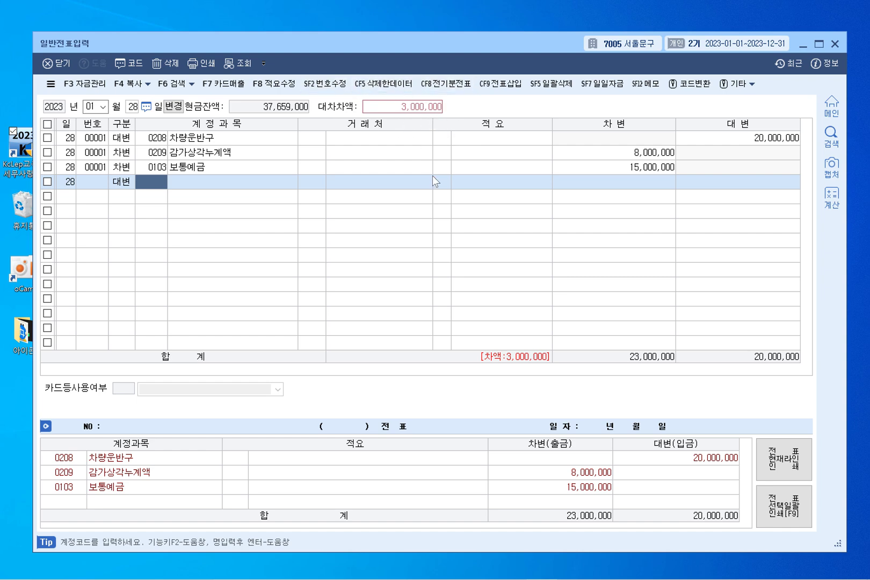
key("F2")
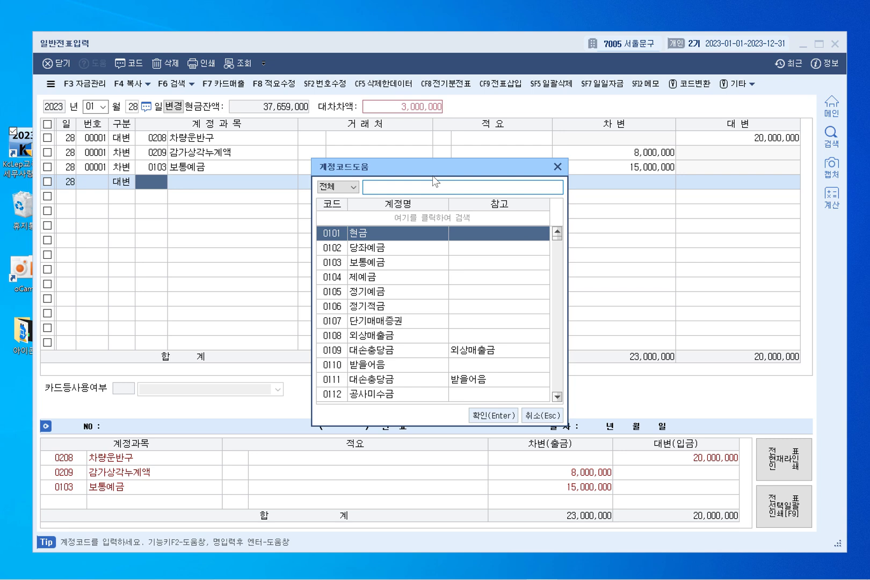
type("유형자산")
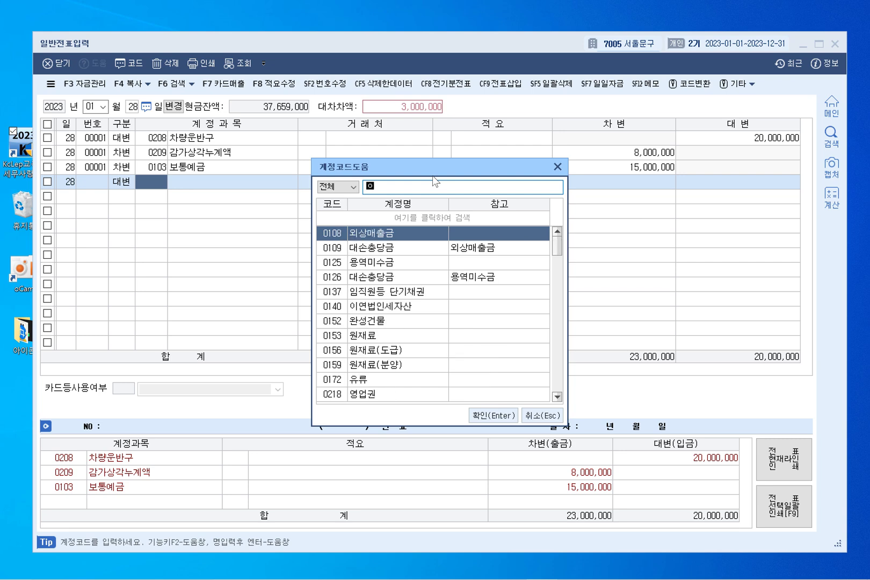
key("Return")
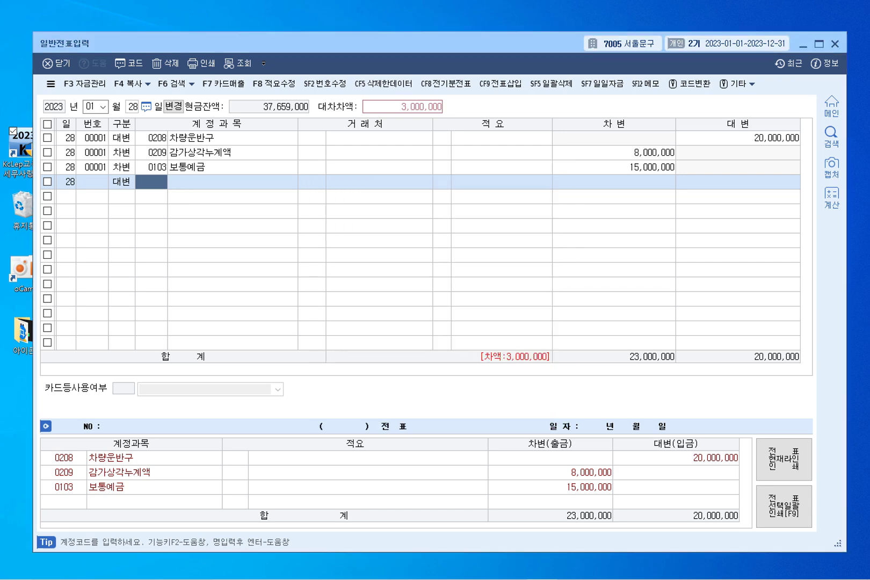
key("Return")
key("Return")
key("Return")
key("Return")
key("Return")
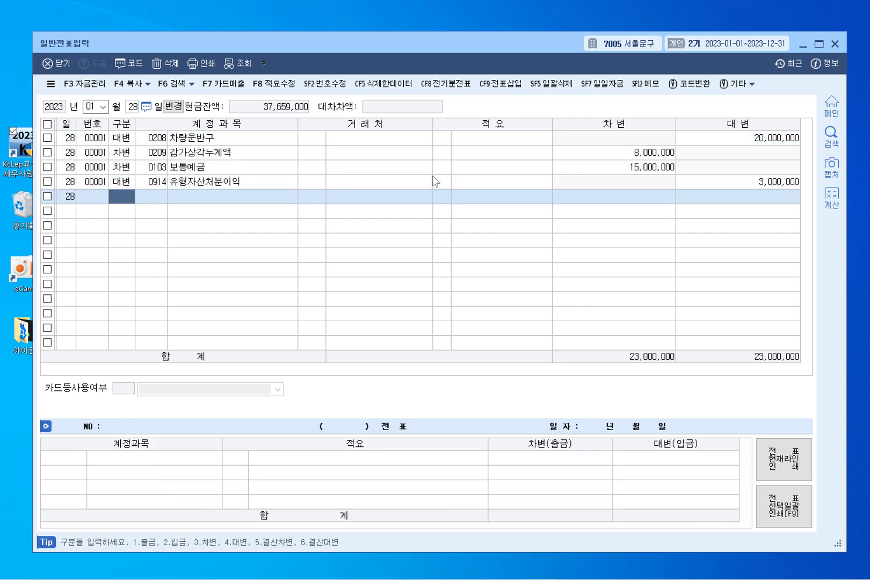
Review the accounts and the debit and credit amounts across the January 28 voucher lines
left_click(700, 183)
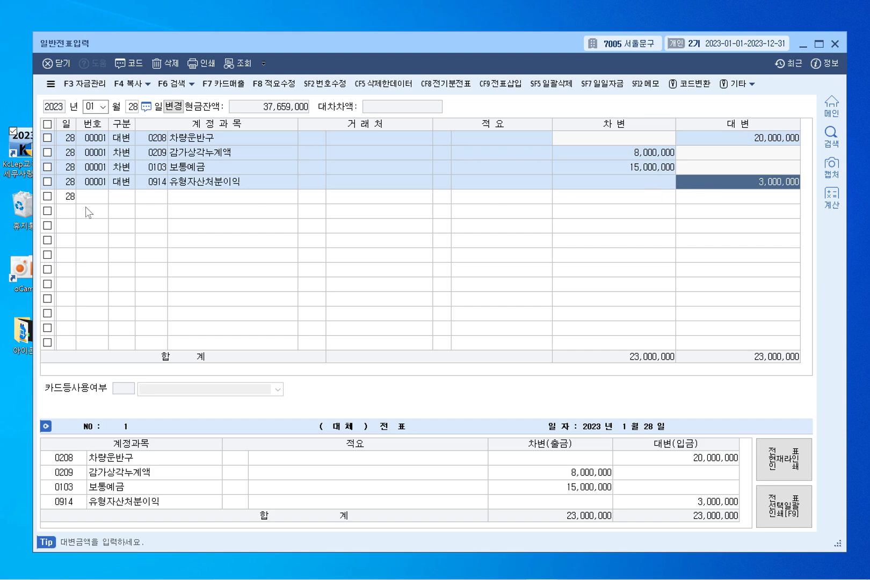
left_click(152, 186)
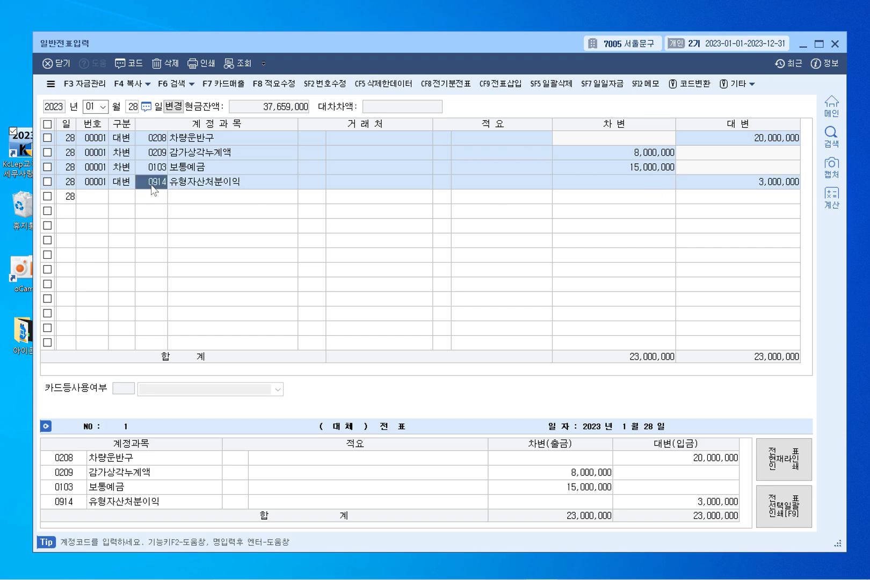
left_click(769, 182)
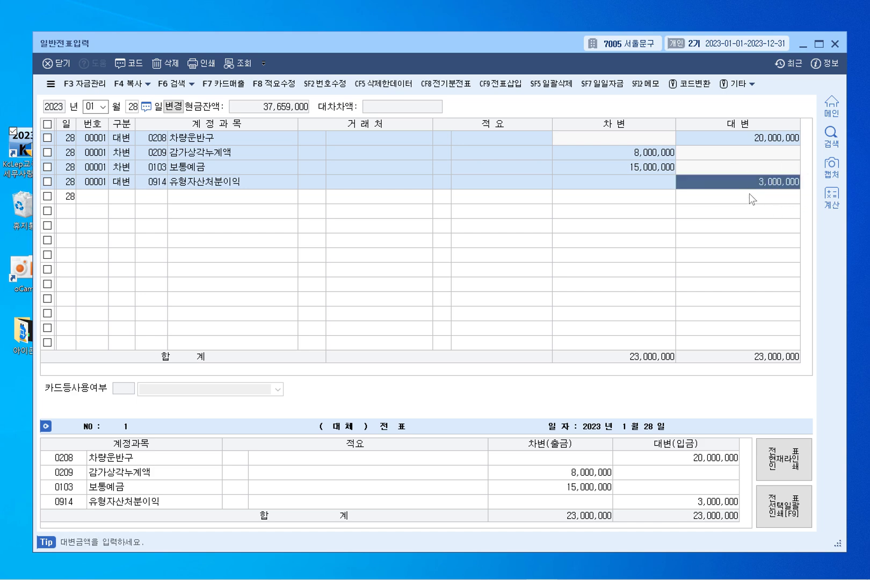
left_click(730, 139)
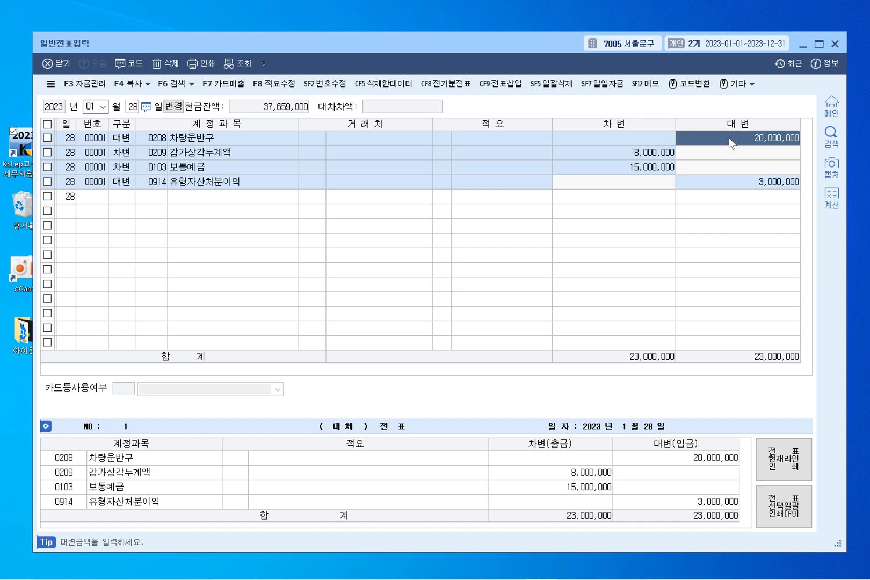
left_click(643, 156)
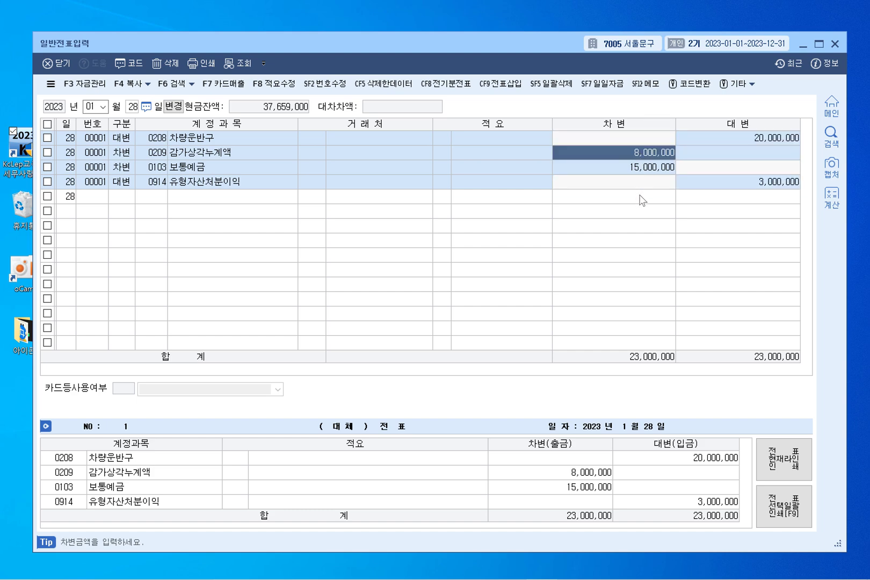
left_click(720, 138)
left_click(664, 156)
left_click(653, 168)
left_click(733, 188)
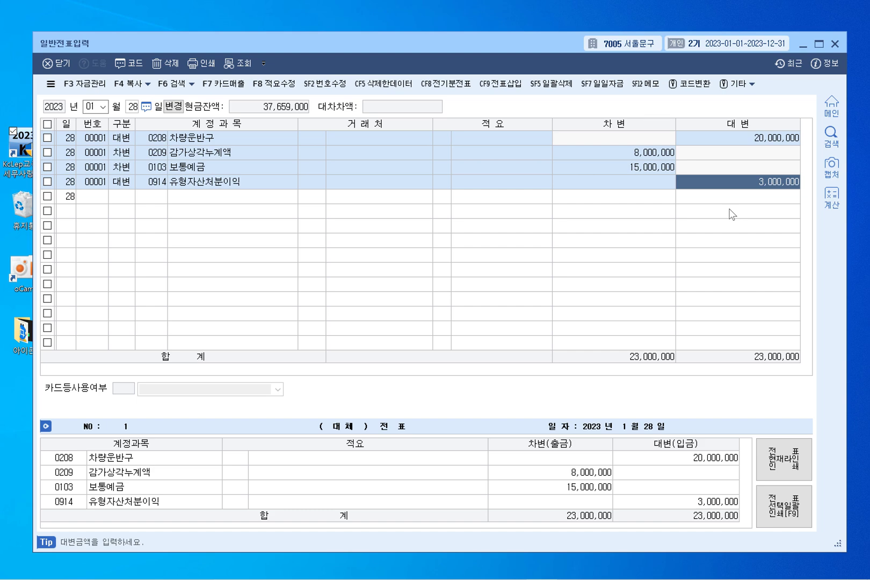
Switch to the textbook PDF in Edge, underline the key phrases of exercise (7) on the advance contract payment, and circle the 400,000 deposit
mouse_move(539, 578)
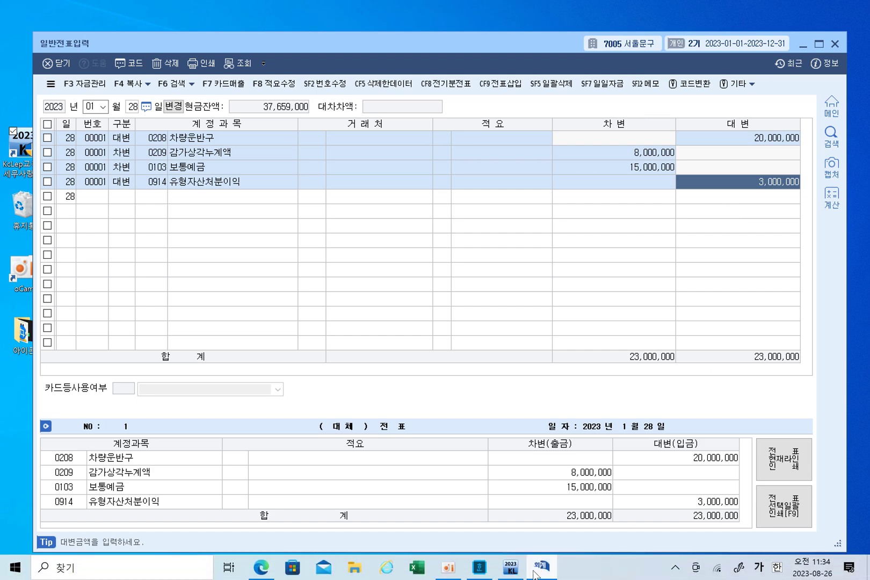
left_click(261, 567)
scroll(461, 193, "down", 5)
scroll(460, 201, "down", 3)
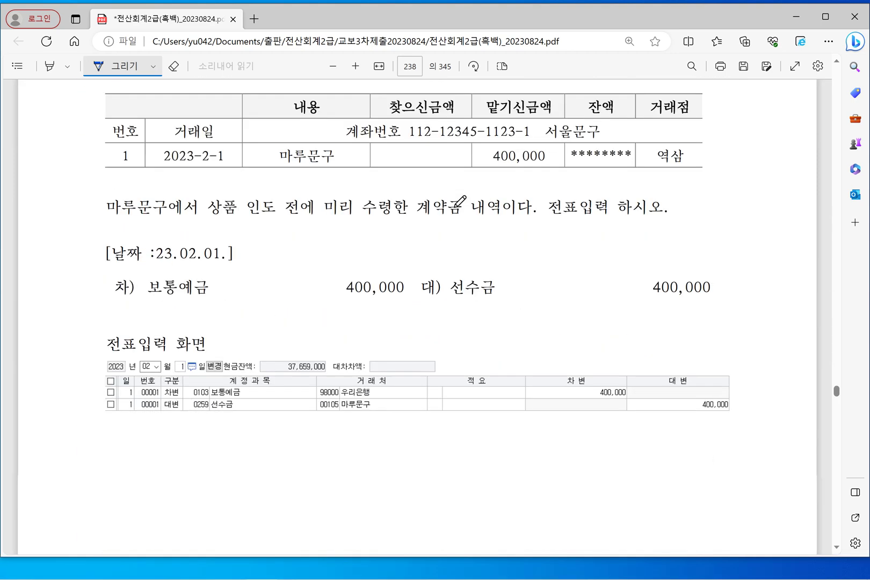
scroll(461, 201, "up", 2)
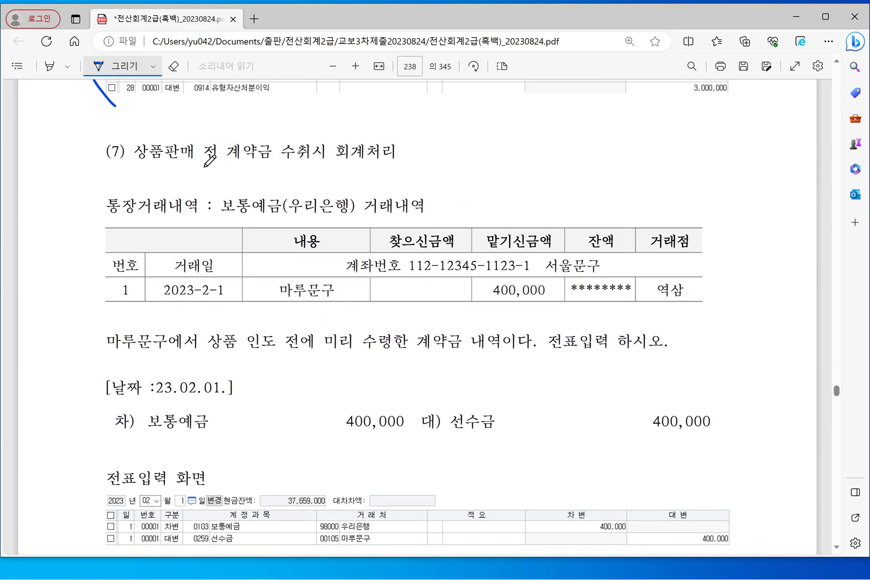
left_click_drag(202, 165, 336, 162)
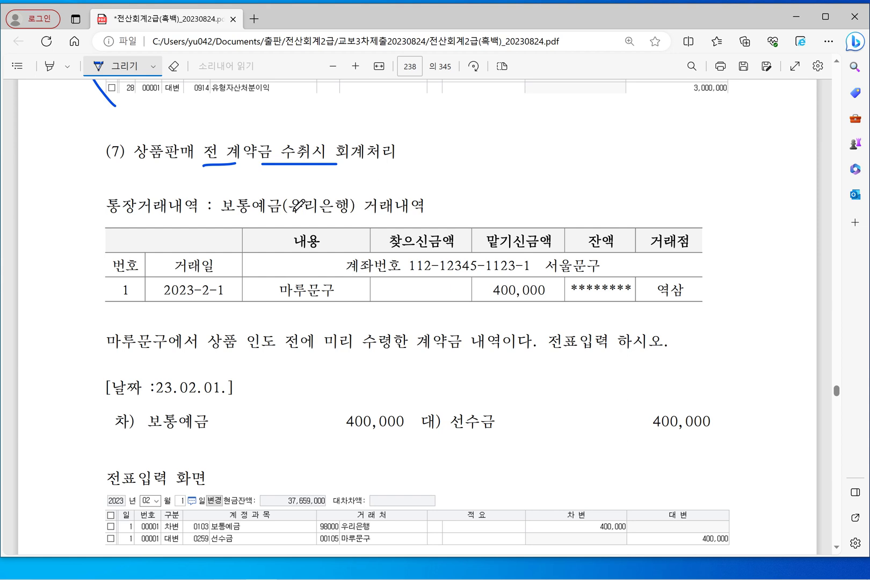
left_click_drag(257, 219, 378, 217)
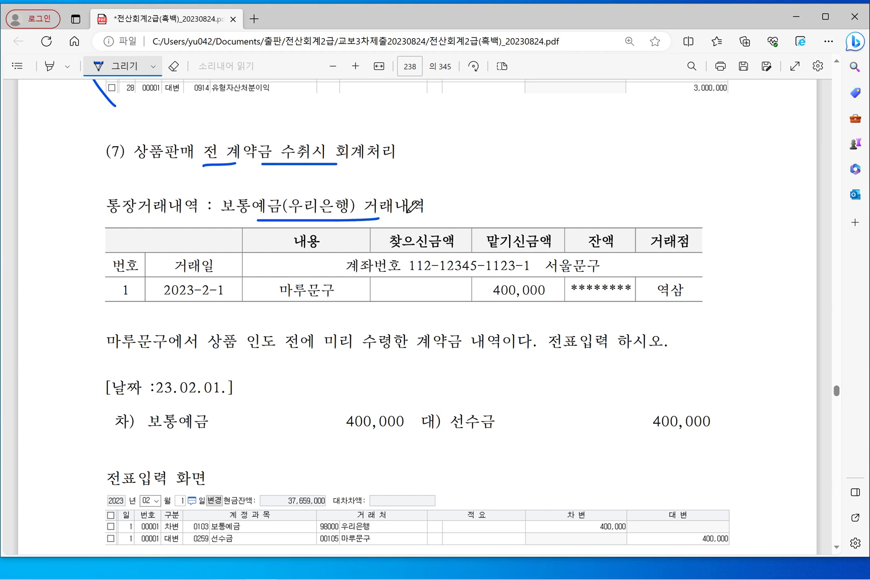
mouse_move(494, 306)
left_mouse_down()
mouse_move(558, 253)
mouse_move(488, 286)
mouse_move(489, 296)
left_mouse_up()
left_click_drag(327, 354, 469, 349)
In the February 1 answer, divide debit from credit, underline 보통예금 and 선수금, and draw a check mark beside 전표입력 화면
left_click_drag(427, 393, 417, 443)
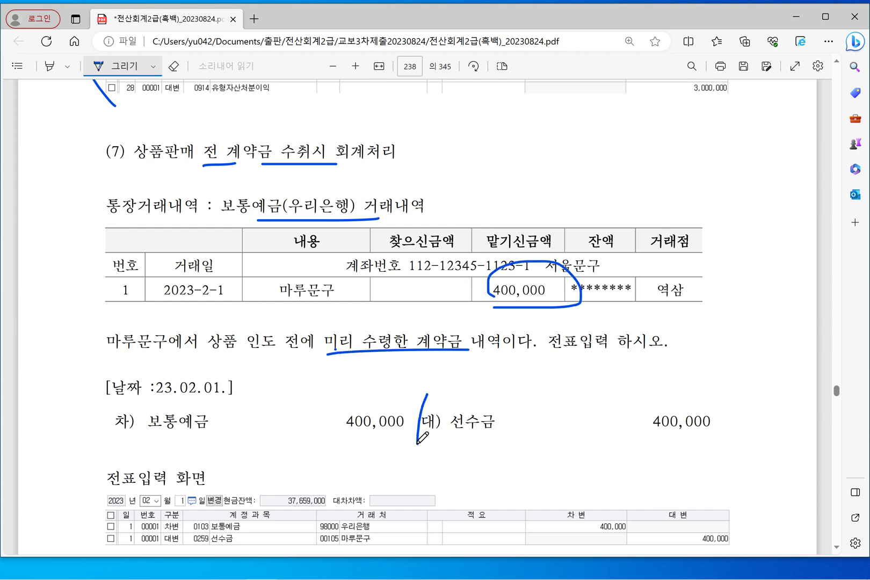
scroll(454, 421, "down", 3)
left_click_drag(144, 286, 217, 284)
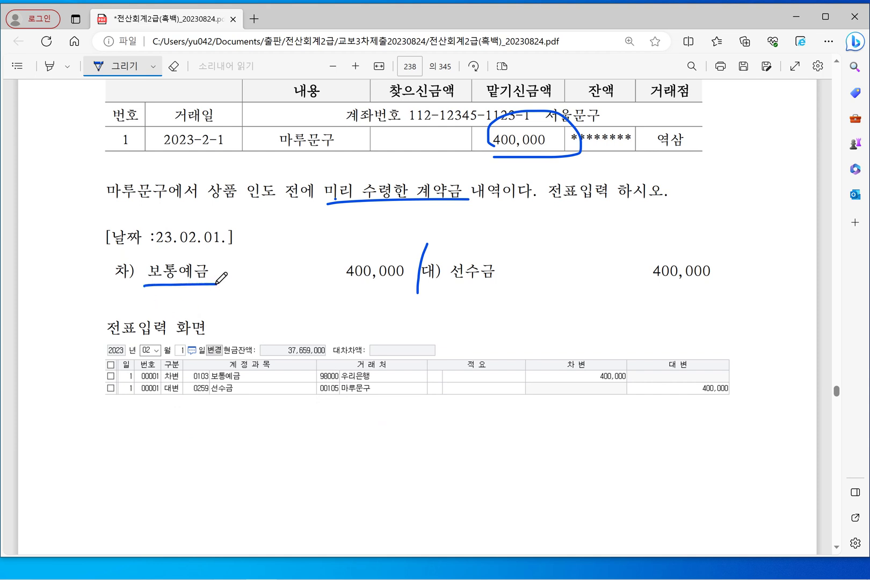
left_click_drag(452, 283, 514, 283)
left_click_drag(75, 329, 131, 307)
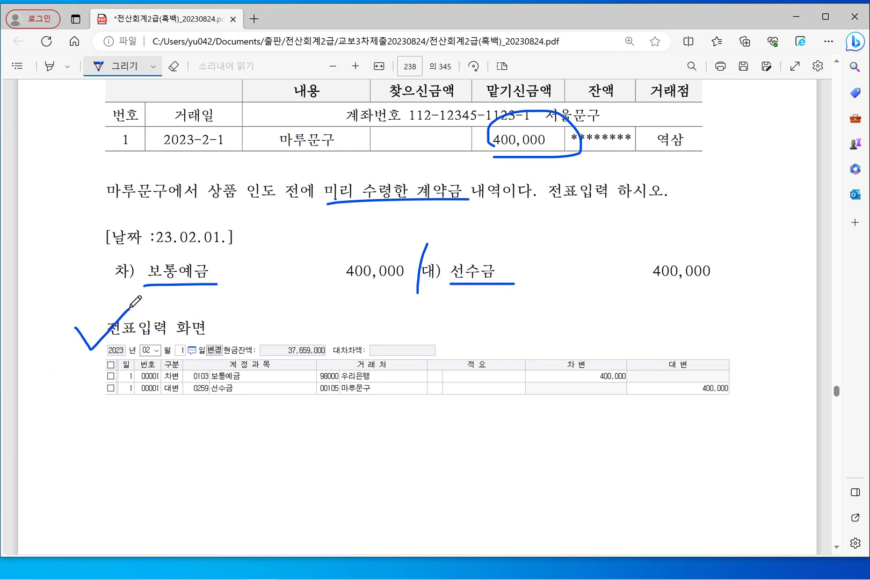
Return to the KcLep general voucher entry and set the voucher date to February 3
left_click(802, 15)
left_click(89, 106)
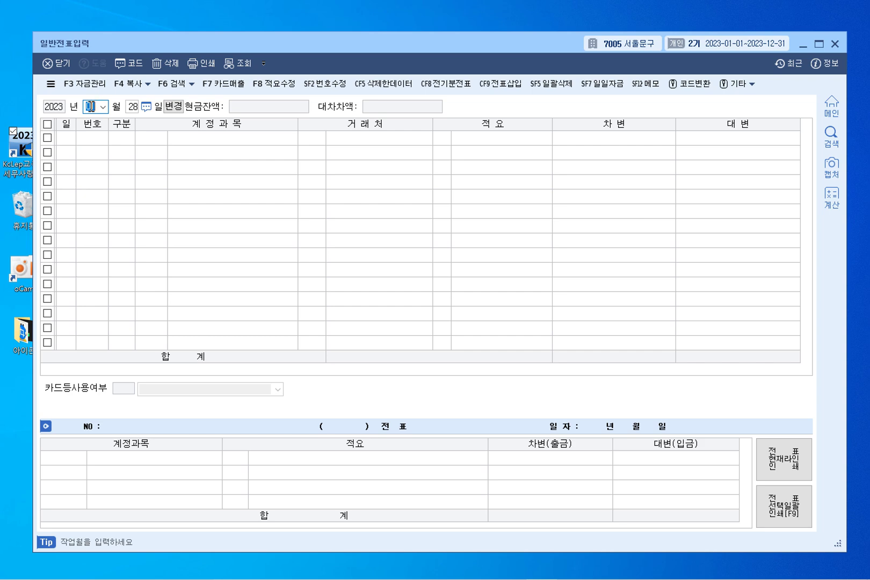
type("023")
key("Return")
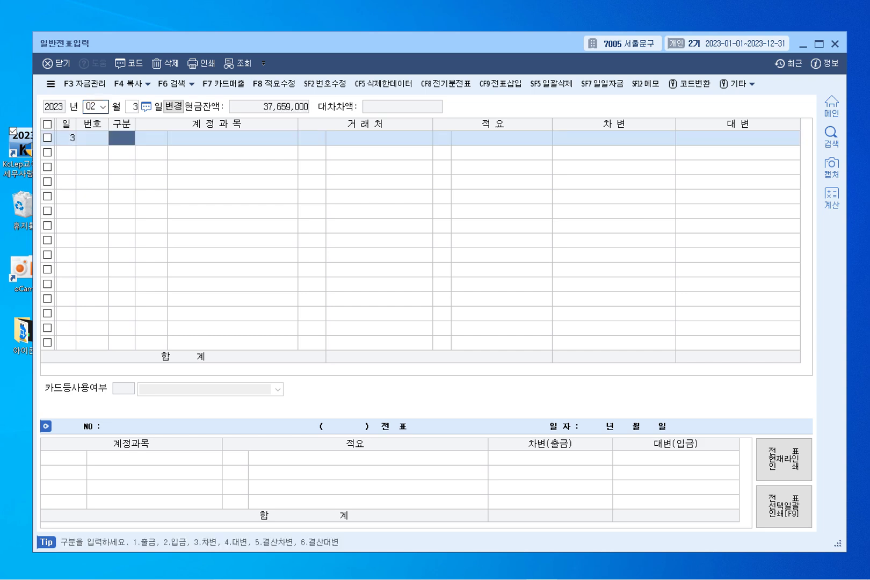
type("3")
key("F2")
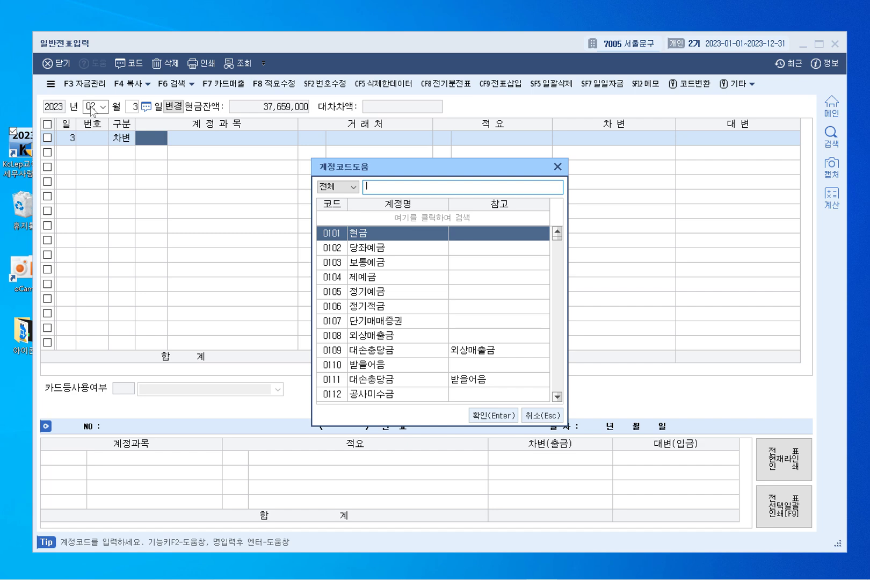
key("Escape")
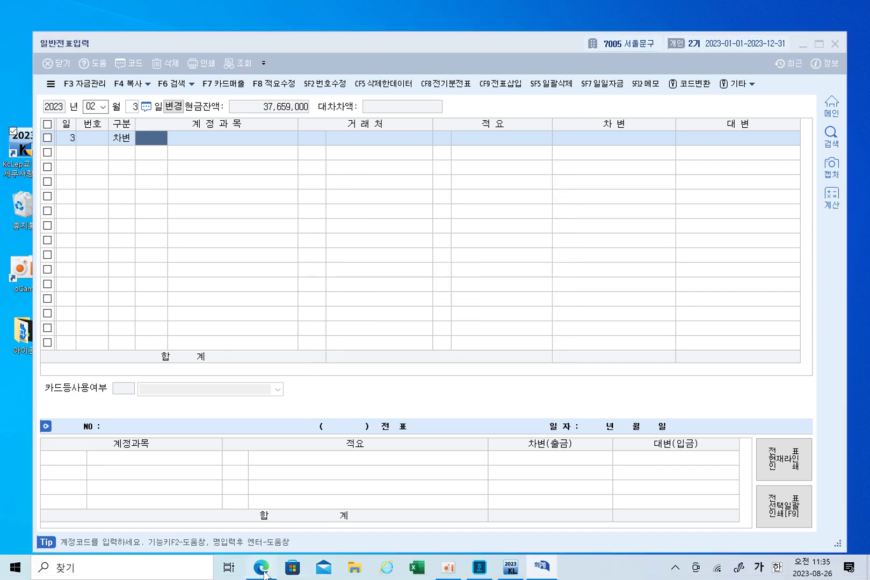
Switch to the textbook PDF in Edge and underline the February 1 date in exercise (7)'s answer and bank transaction table
left_click(264, 570)
scroll(301, 419, "up", 3)
left_click_drag(160, 401, 220, 401)
left_click_drag(166, 302, 229, 304)
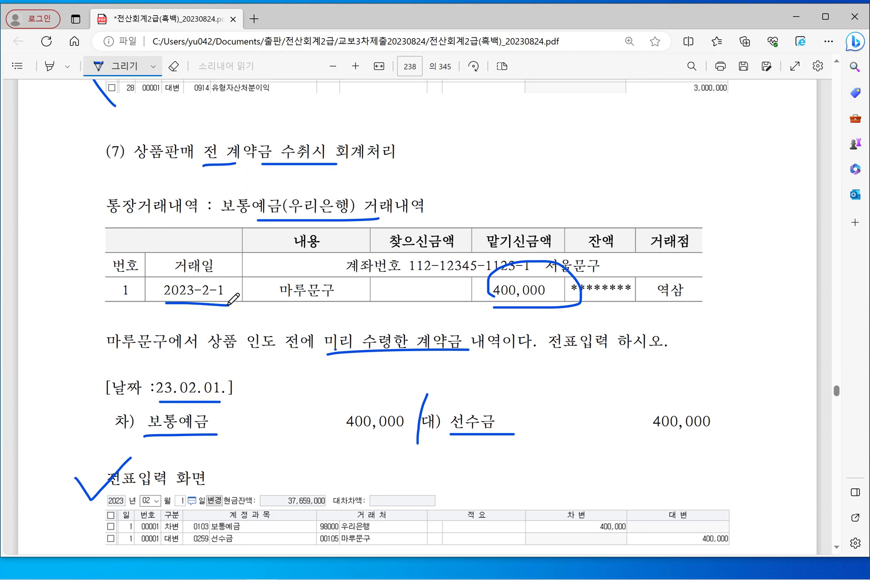
Return to the KcLep general voucher entry and set the voucher day to 1, keeping February as the month
left_click(806, 18)
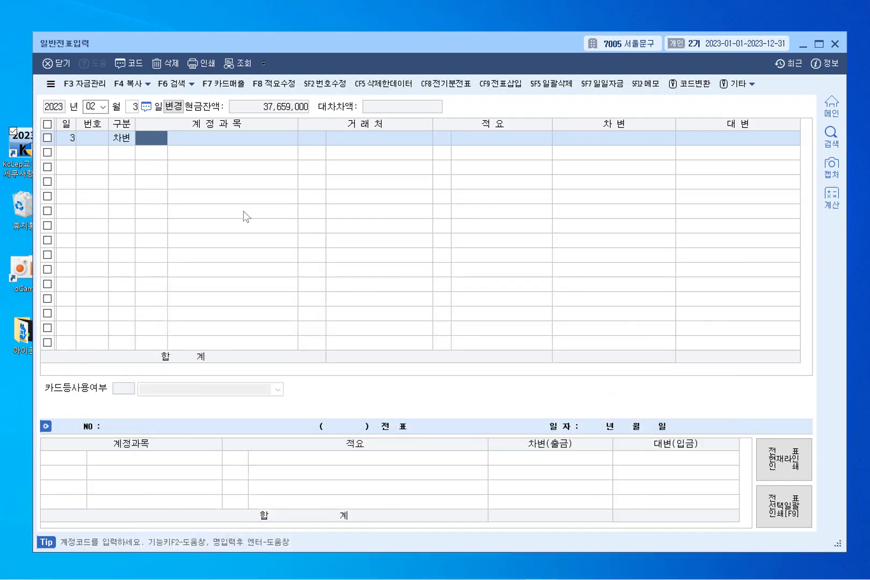
left_click(136, 111)
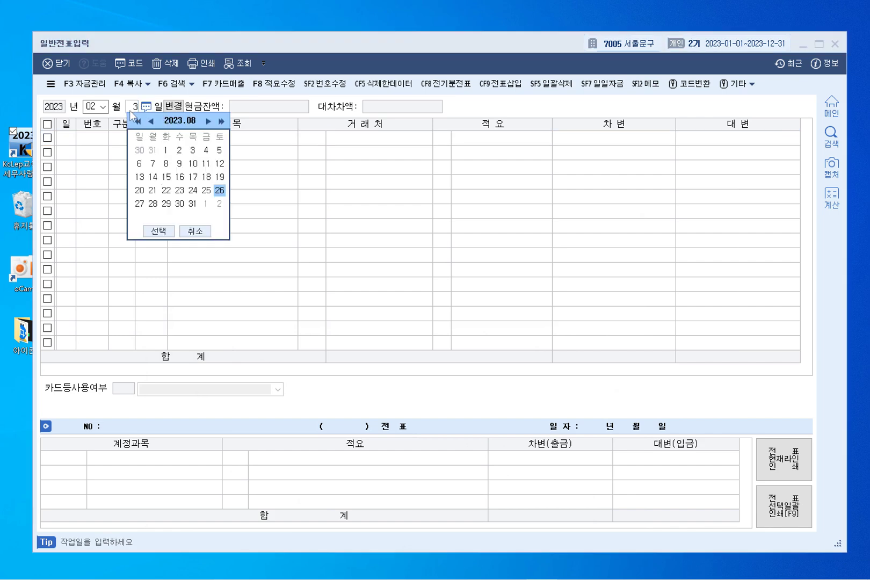
left_click(129, 111)
key("Return")
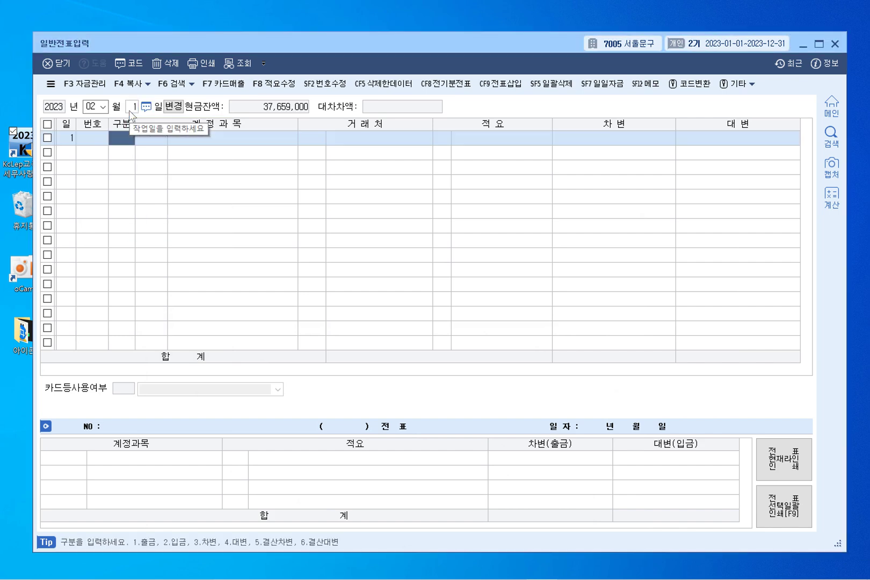
Start a debit line on the February 1 voucher with the account 0103 보통예금
type("3")
key("Return")
key("F2")
type("보통")
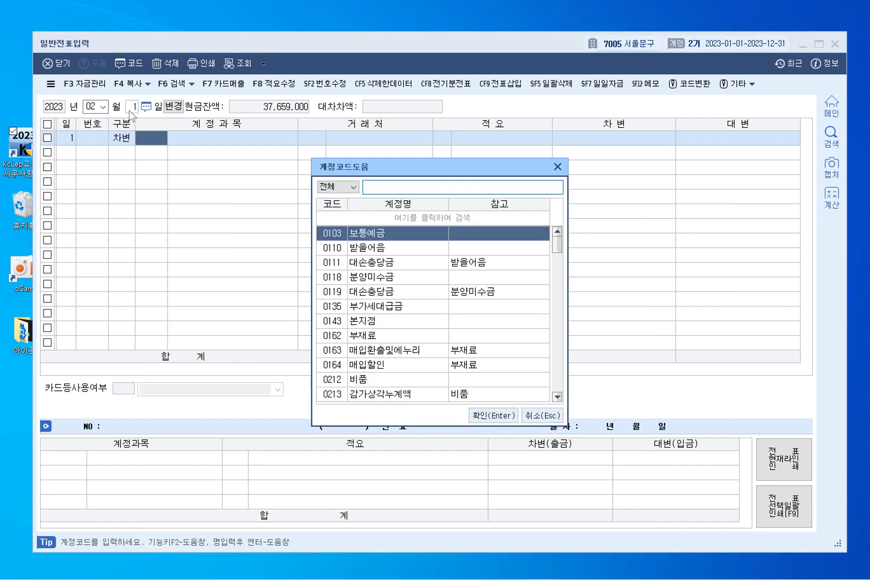
key("Return")
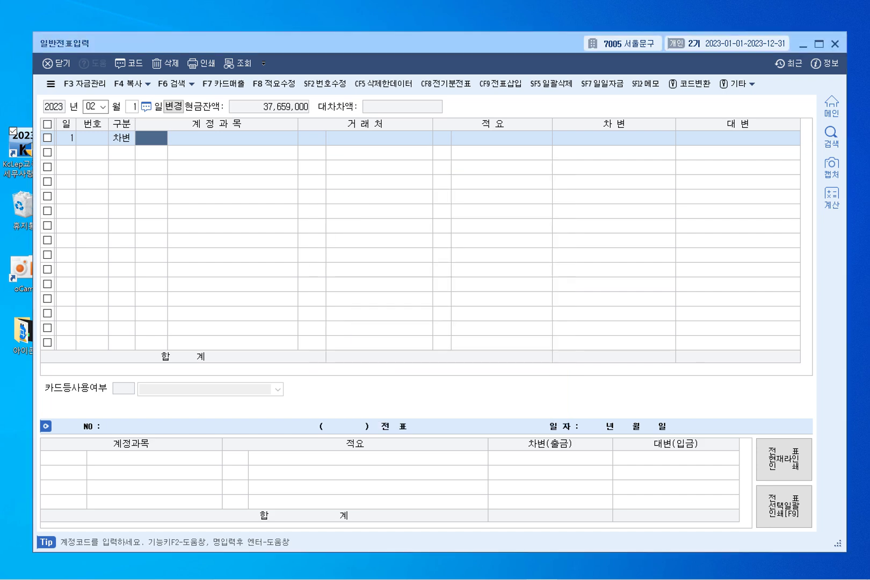
Assign 우리은행 as the 보통예금 line's counterparty and enter a debit amount of 400,000
key("F2")
type("우리은행")
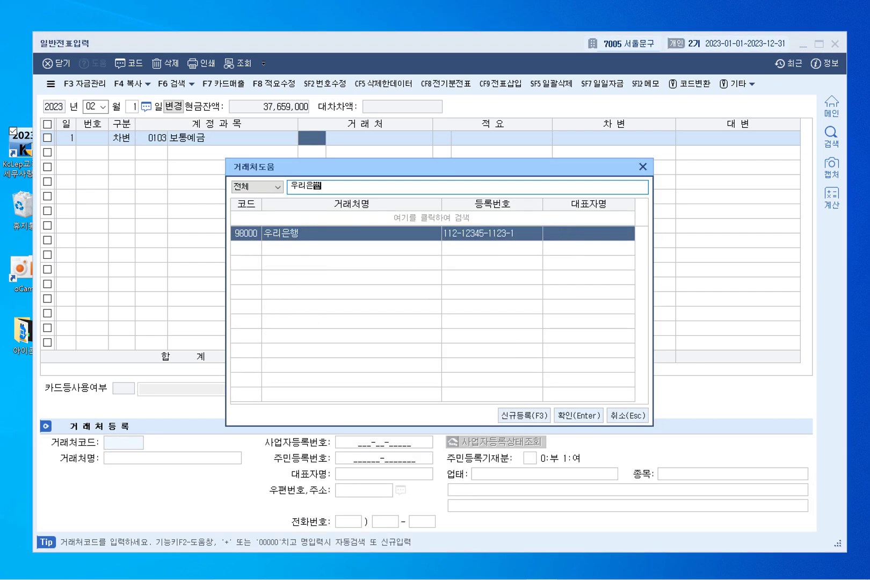
key("Return")
key("Return")
key("Return")
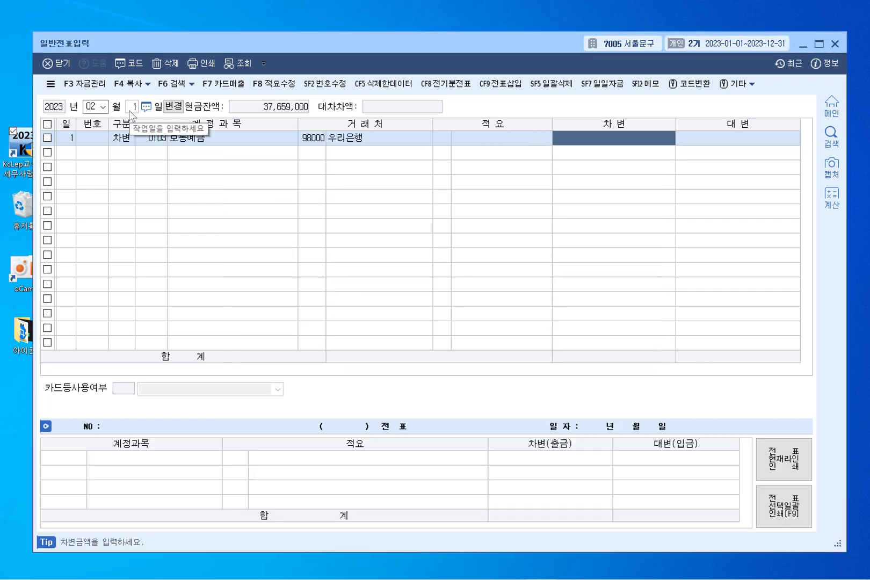
type("400,000")
key("Return")
Add a credit line below with the account 0259 선수금 for 400,000
type("4")
key("Return")
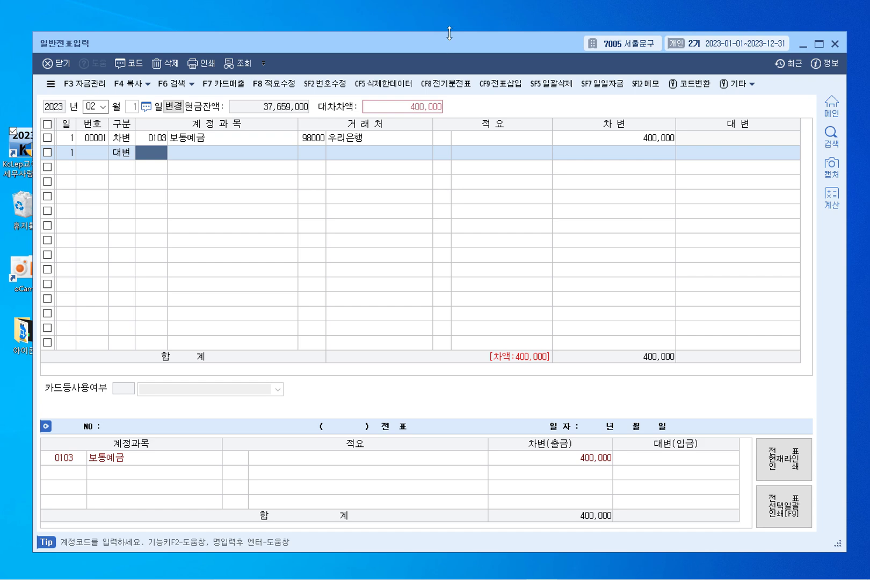
key("F2")
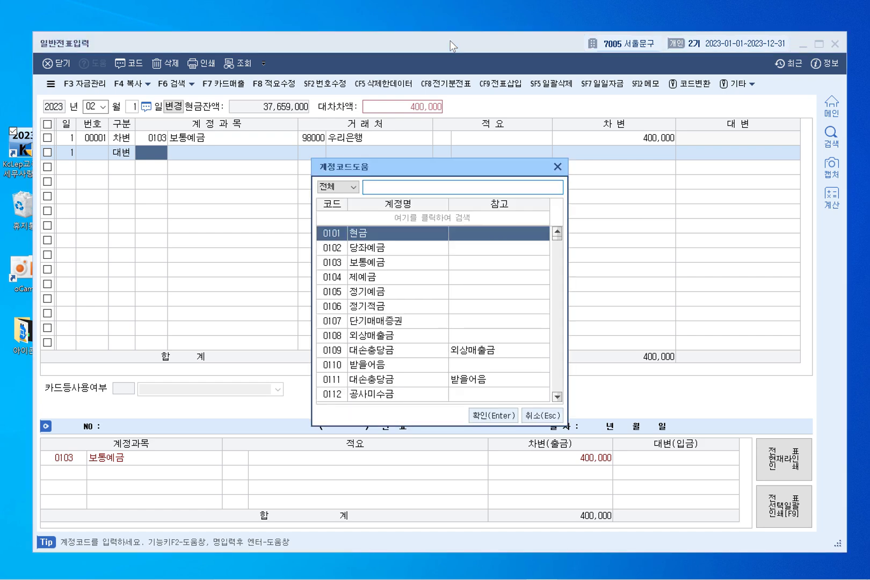
type("선수금")
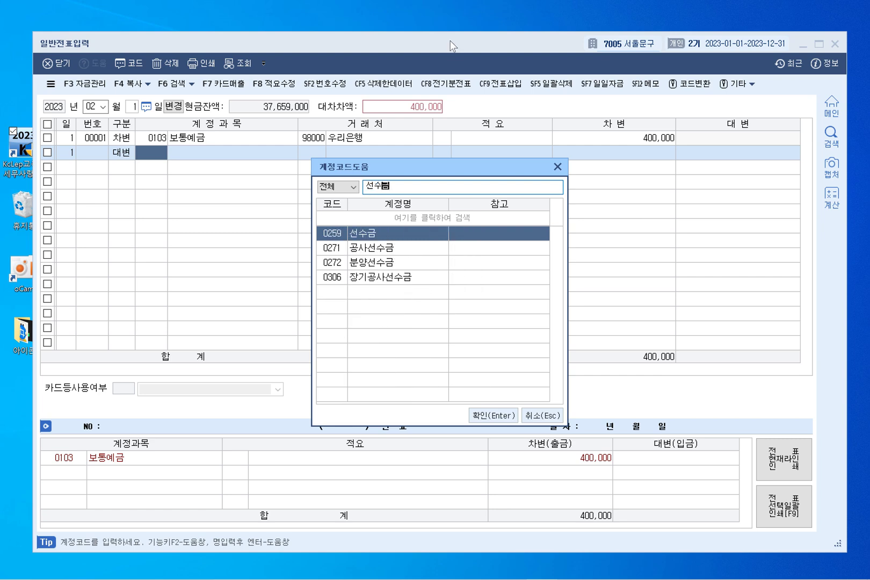
key("Return")
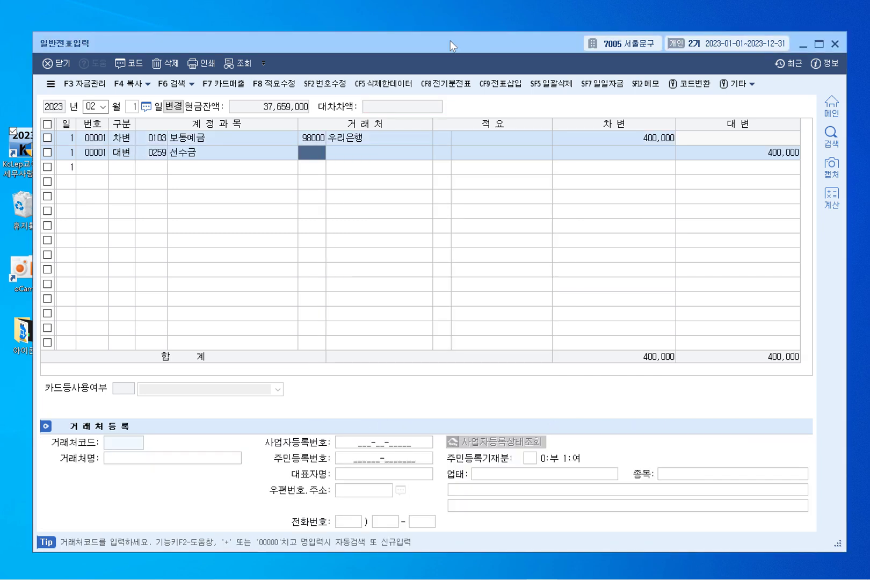
Assign 마루문구 as the counterparty of the 선수금 line and complete the line
key("F2")
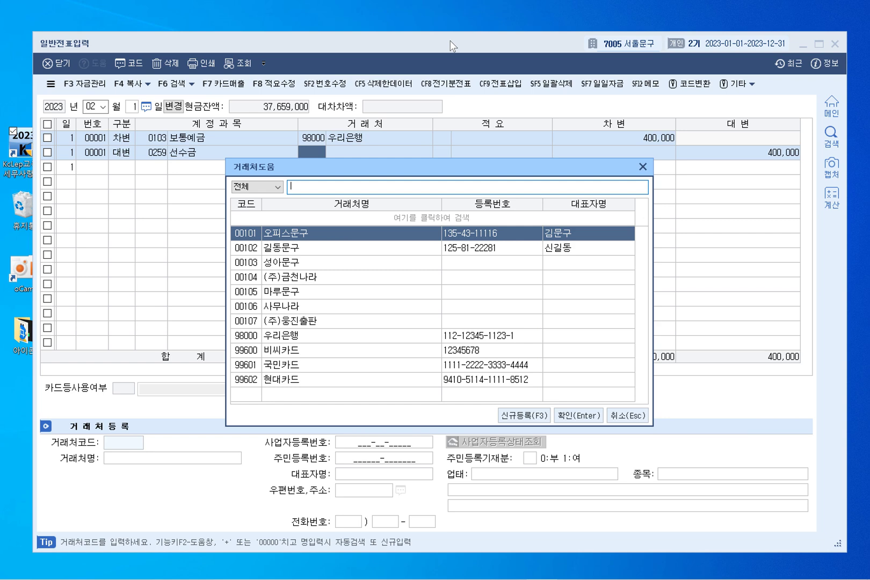
type("마루문")
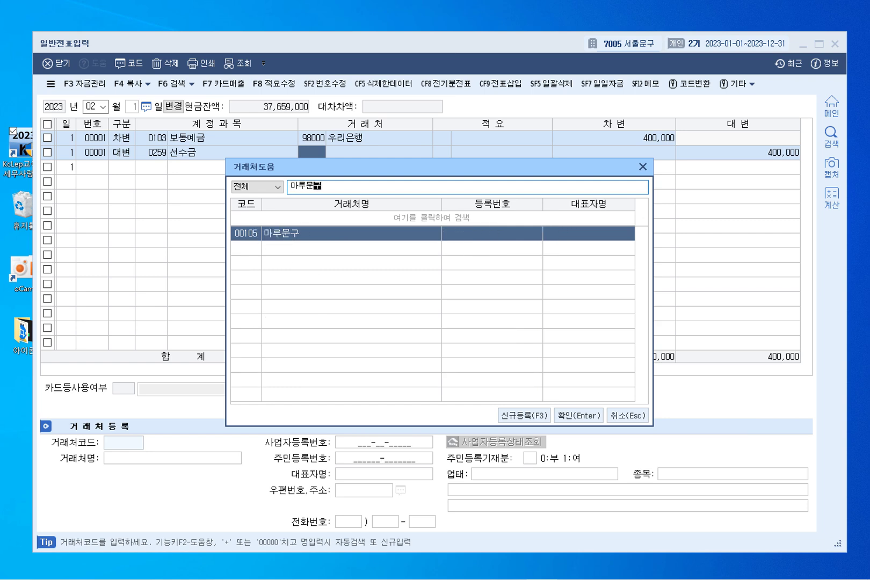
type("구")
key("Return")
key("Return")
key("Return")
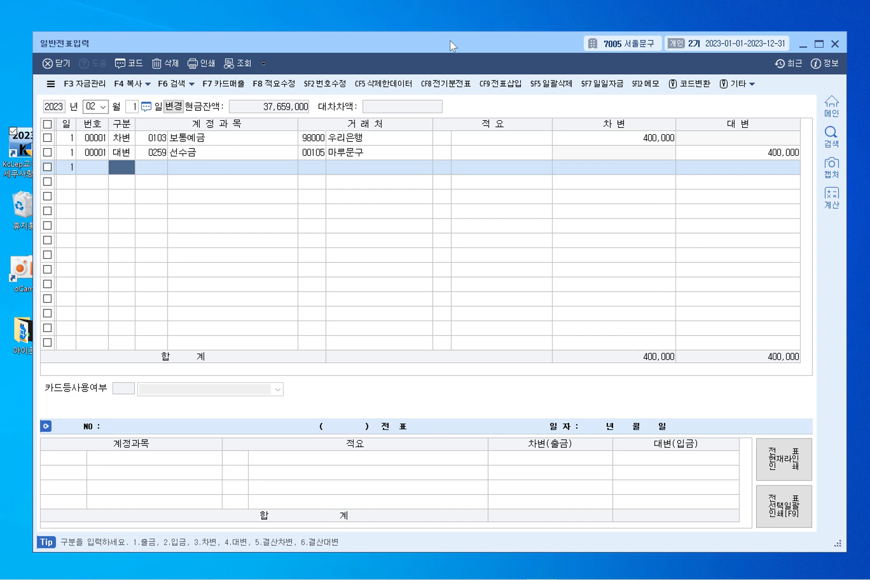
In the textbook PDF in Edge, underline exercise (8)'s 상품판매시, the 거래명세서 title, delivery date and 17,400,000 amount, and circle 사무용품 외
mouse_move(338, 572)
left_click(260, 568)
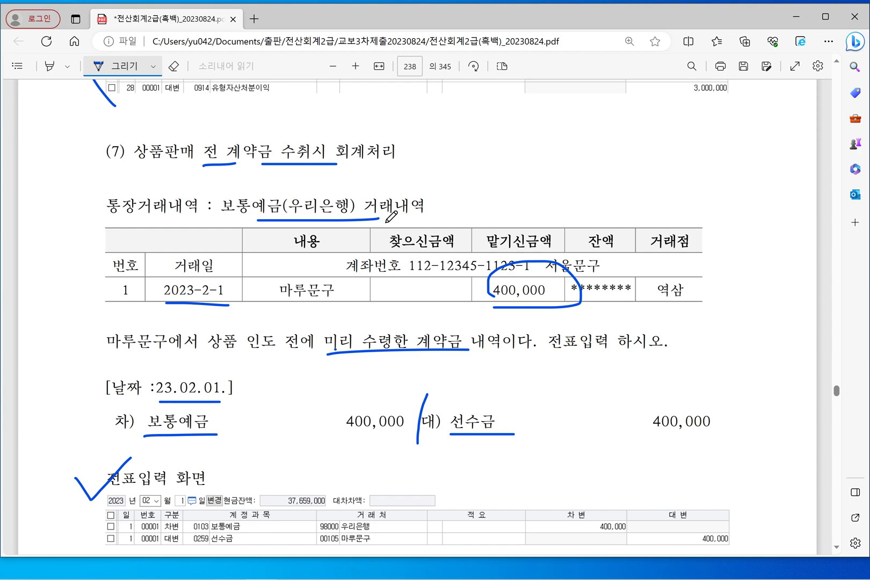
scroll(389, 216, "down", 10)
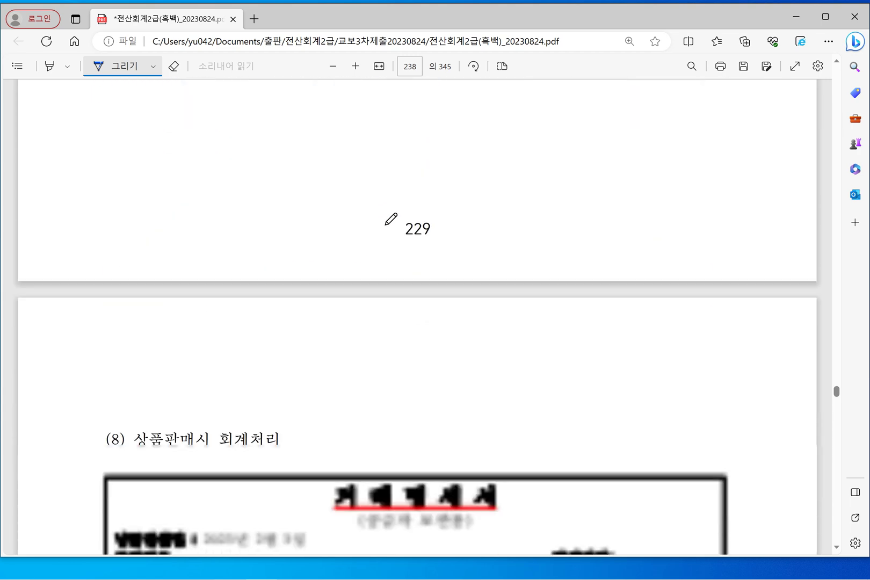
left_click_drag(138, 107, 212, 108)
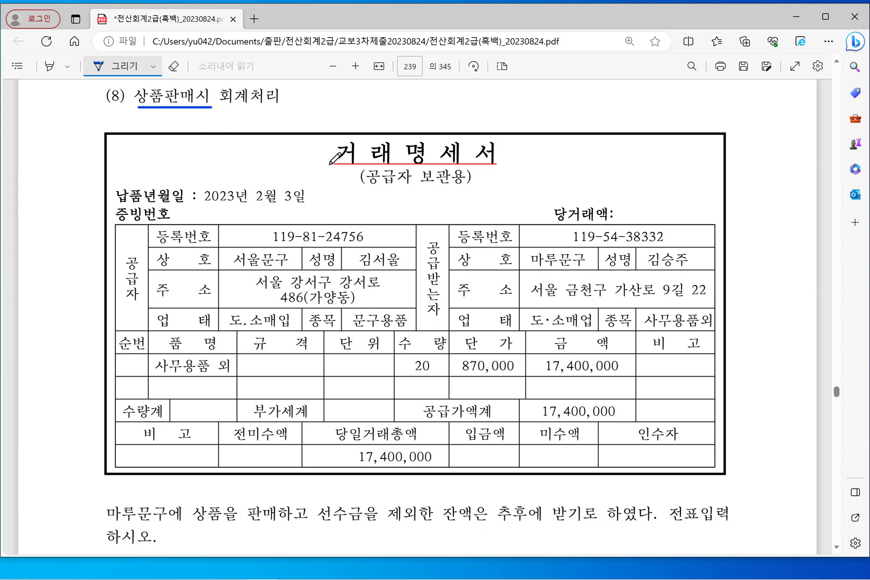
left_click_drag(329, 168, 498, 177)
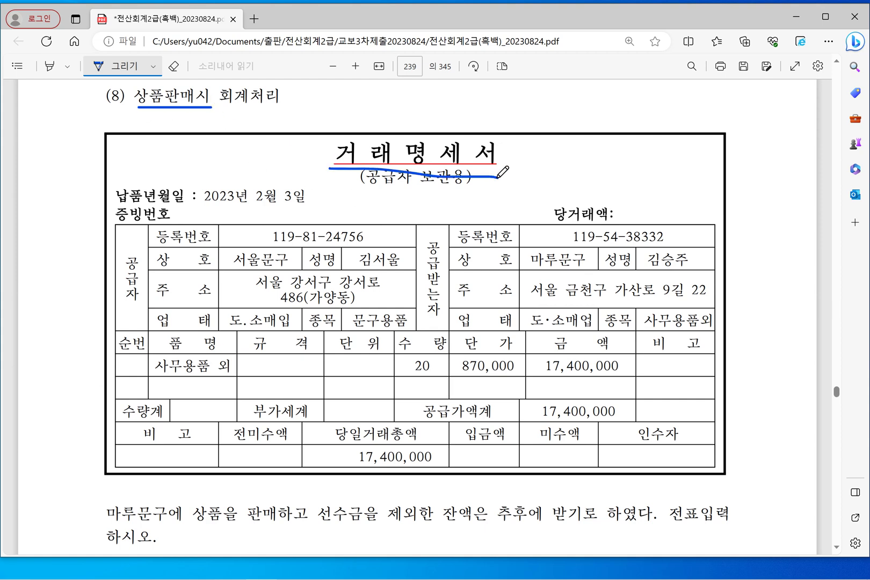
left_click_drag(214, 206, 313, 205)
mouse_move(174, 385)
left_mouse_down()
mouse_move(273, 362)
mouse_move(131, 376)
mouse_move(174, 385)
left_mouse_up()
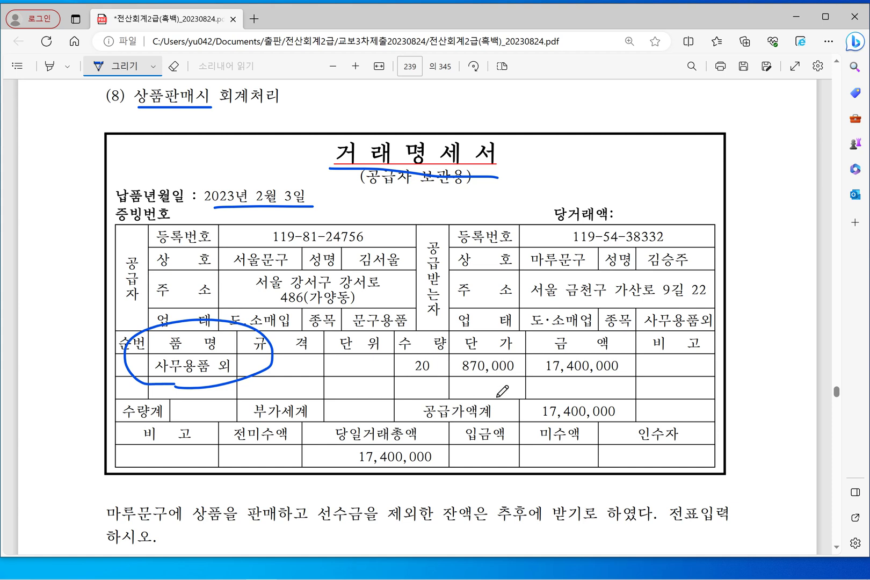
left_click_drag(532, 374, 620, 381)
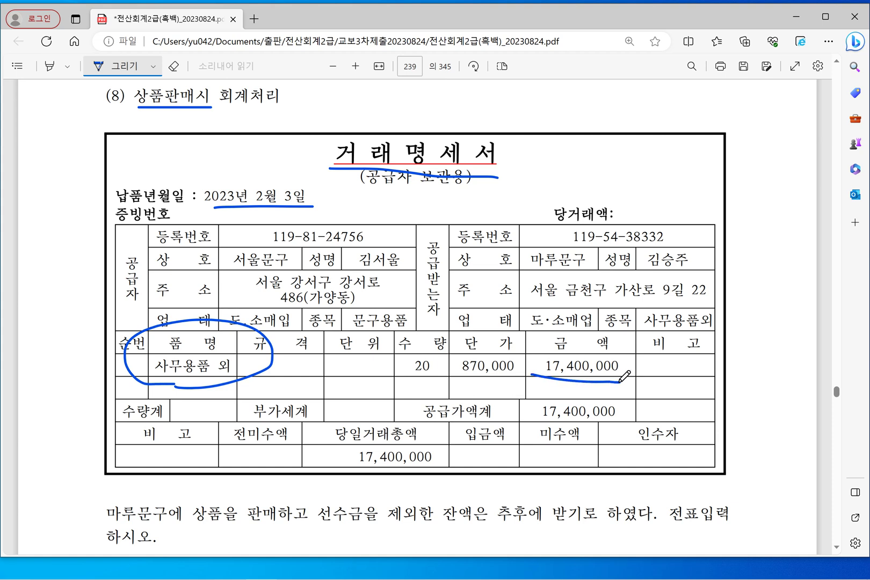
In exercise (8)'s description, underline the sale of goods to 마루문구 and the balance received on credit, and circle 선수금을 제외
scroll(621, 379, "down", 2)
left_click_drag(101, 455, 268, 455)
scroll(348, 454, "down", 2)
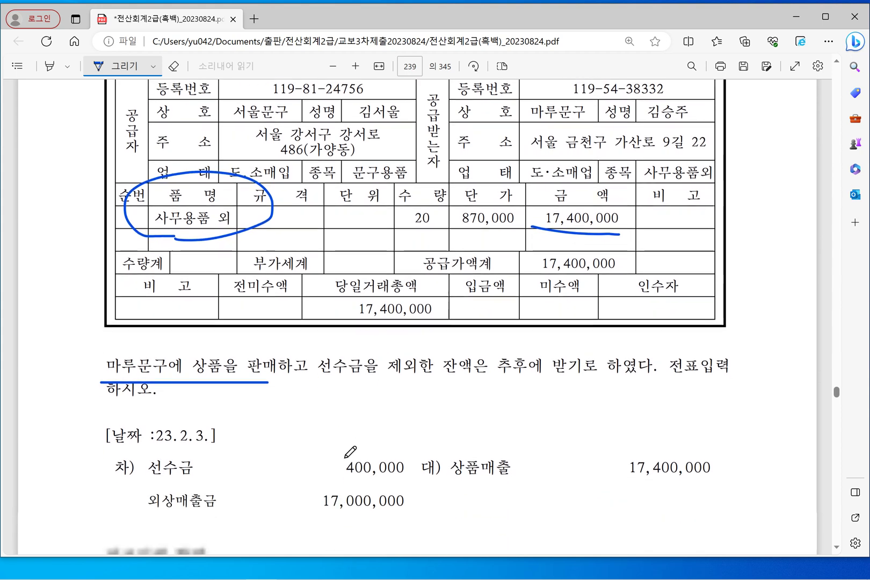
mouse_move(313, 350)
left_mouse_down()
mouse_move(395, 389)
mouse_move(422, 365)
mouse_move(366, 344)
mouse_move(319, 347)
left_mouse_up()
left_click_drag(463, 372, 626, 371)
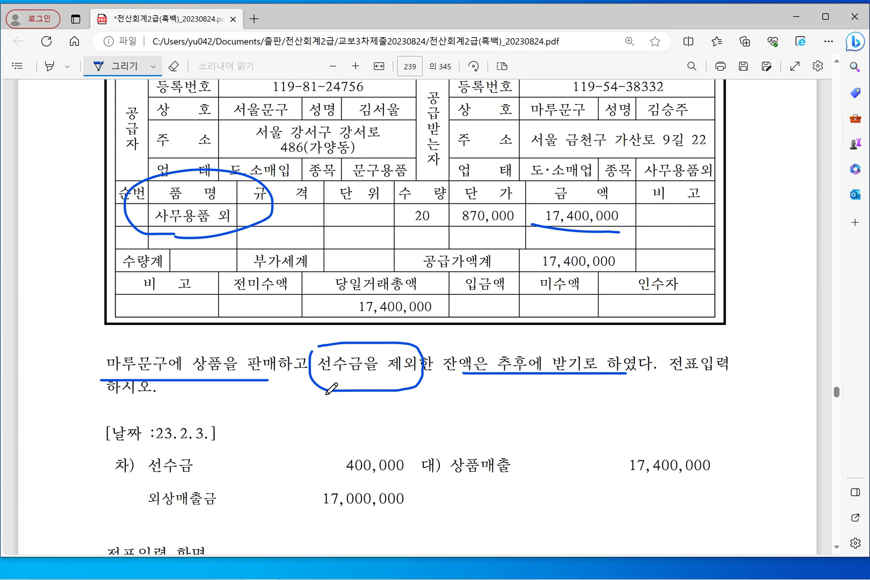
In the February 3 answer, divide debit from credit and underline 선수금 400,000 and 상품매출 17,400,000
left_click_drag(341, 476, 411, 474)
left_click_drag(425, 433, 421, 541)
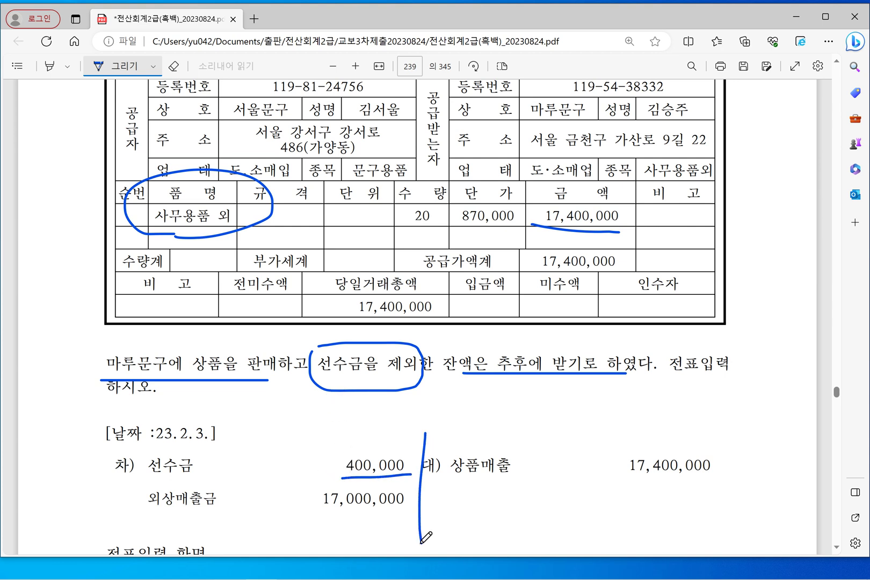
left_click_drag(148, 477, 222, 477)
left_click_drag(444, 478, 511, 477)
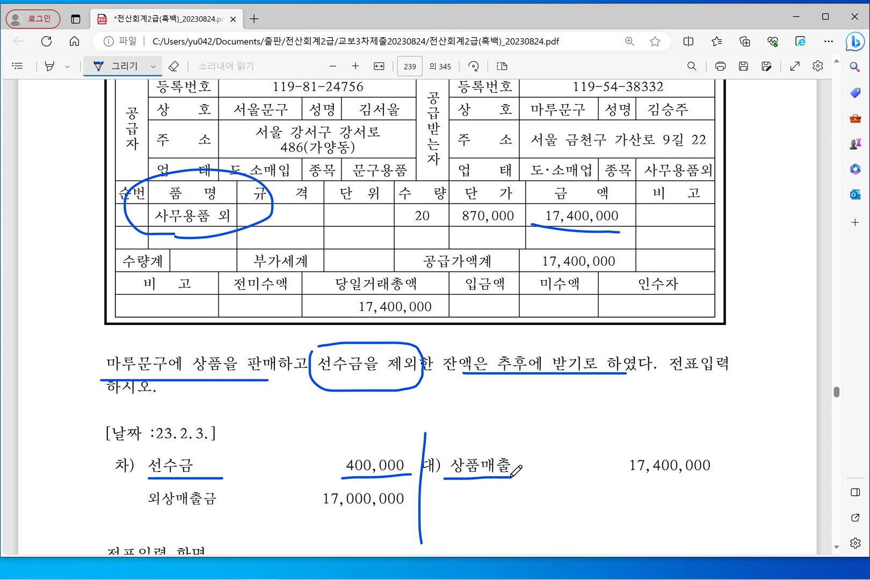
left_click_drag(616, 476, 731, 483)
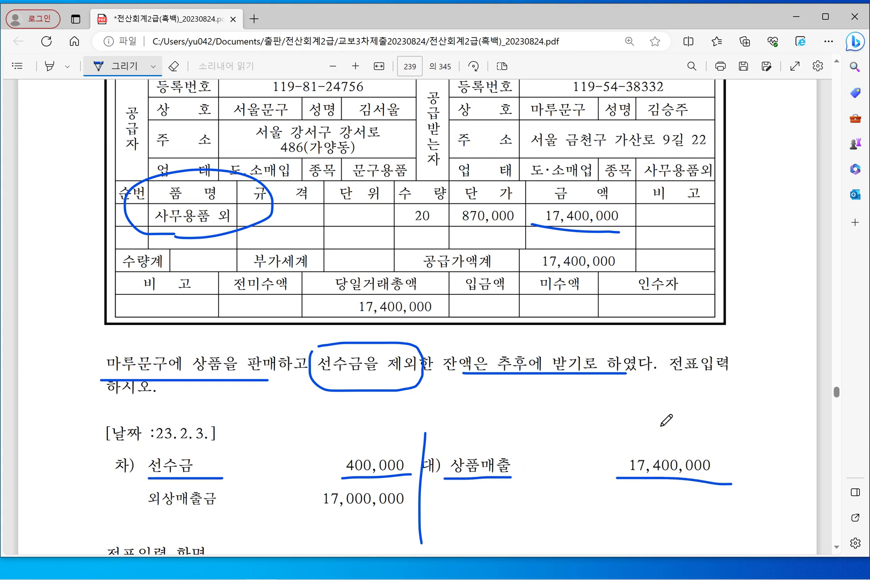
Circle 추후에 받기로 하였다 in the description and underline the 외상매출금 17,000,000 debit in the answer
mouse_move(483, 356)
left_mouse_down()
mouse_move(623, 343)
mouse_move(498, 342)
left_mouse_up()
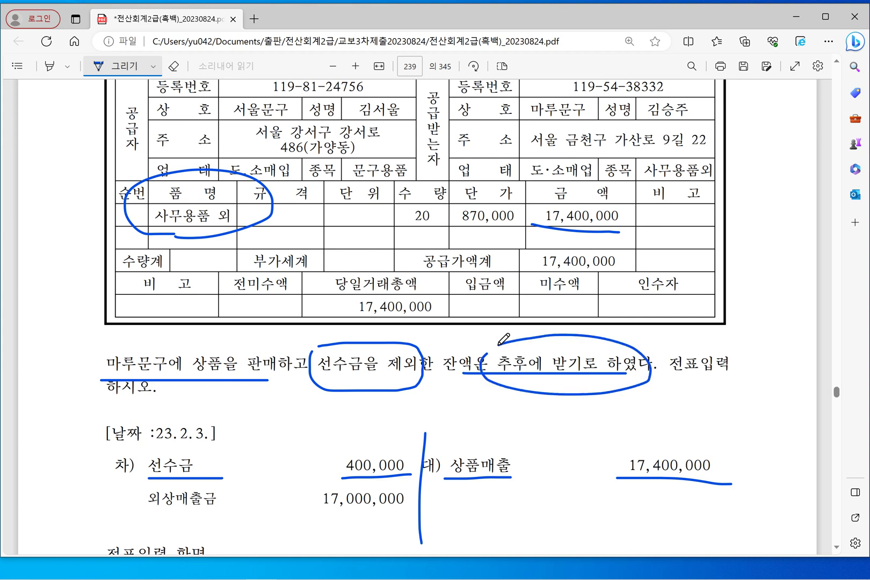
scroll(500, 411, "down", 3)
left_click_drag(156, 360, 418, 360)
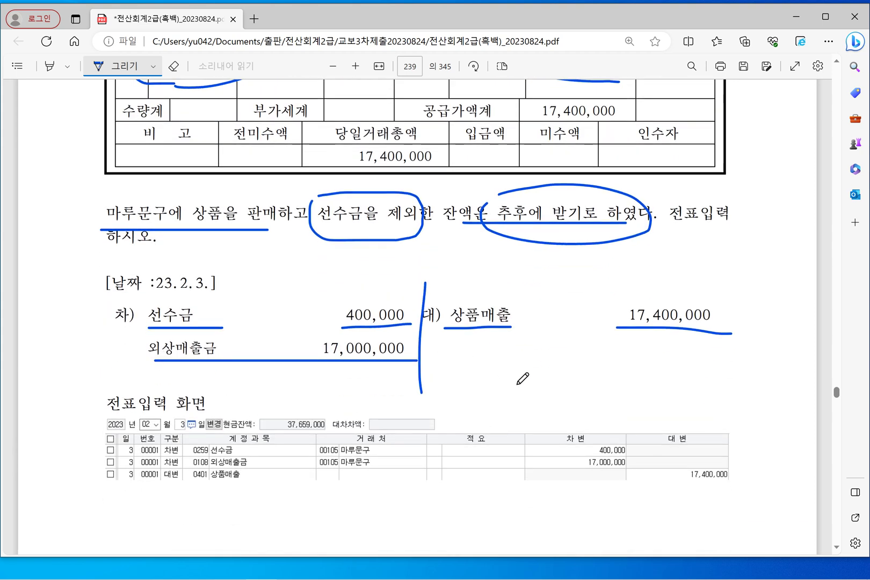
Return to the KcLep general voucher entry and change the voucher date to February 3
left_click(797, 19)
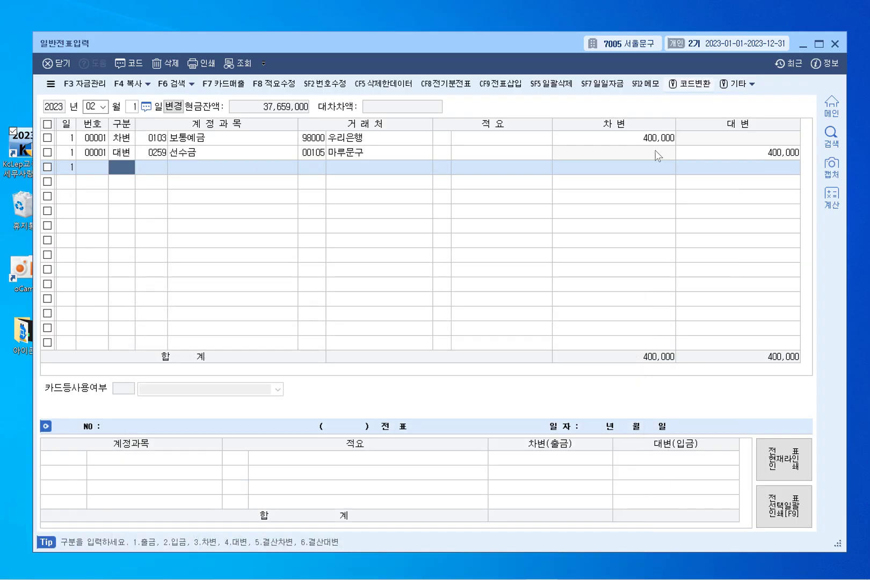
left_click(90, 107)
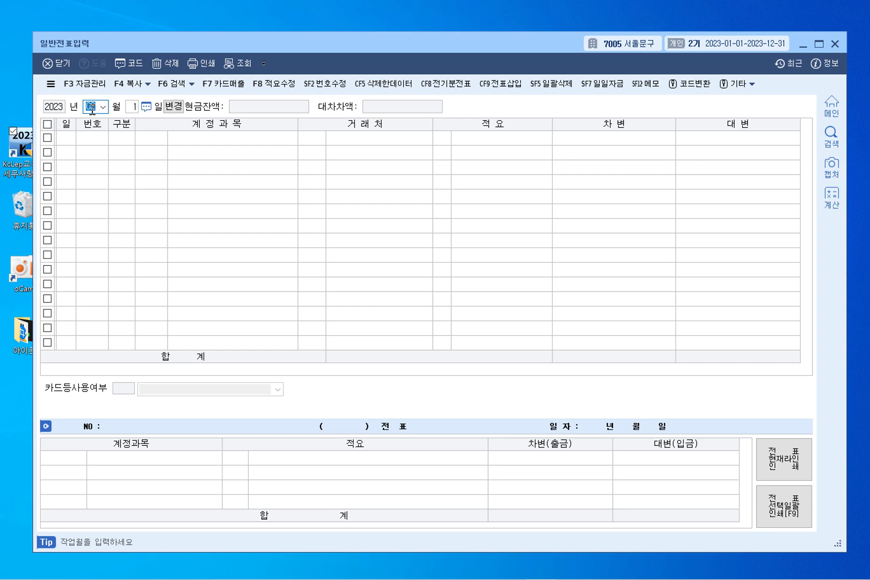
type("023")
key("Return")
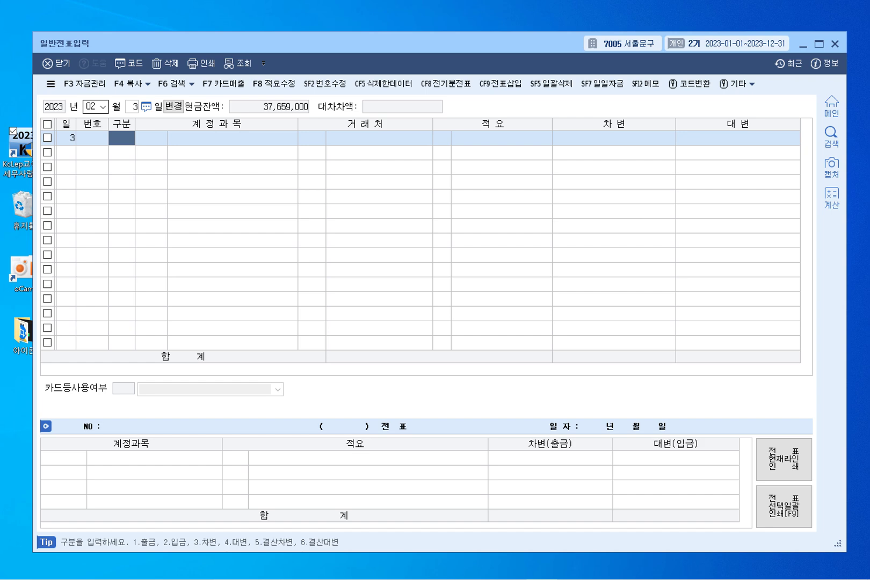
Enter a credit line for 상품매출 with an amount of 17,400,000 in the February 3 voucher
type("4")
key("F2")
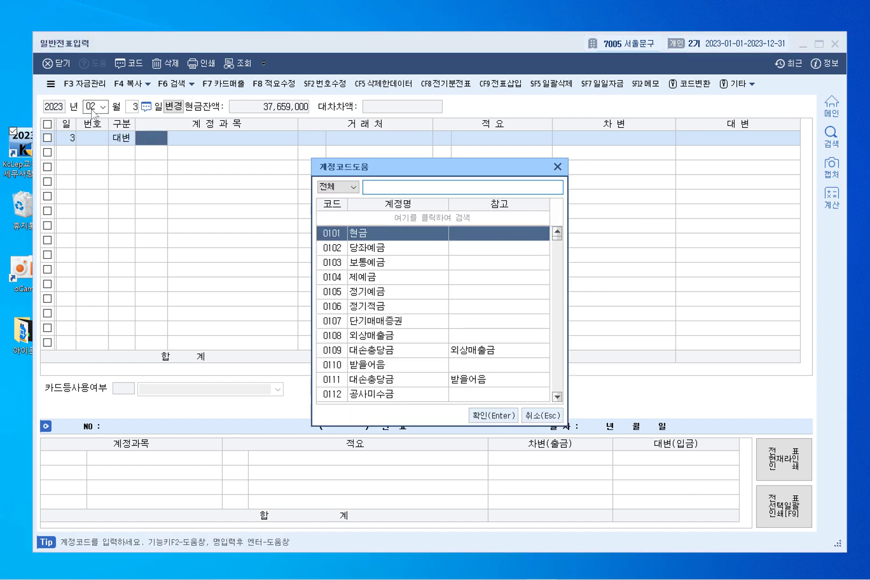
type("상품매출")
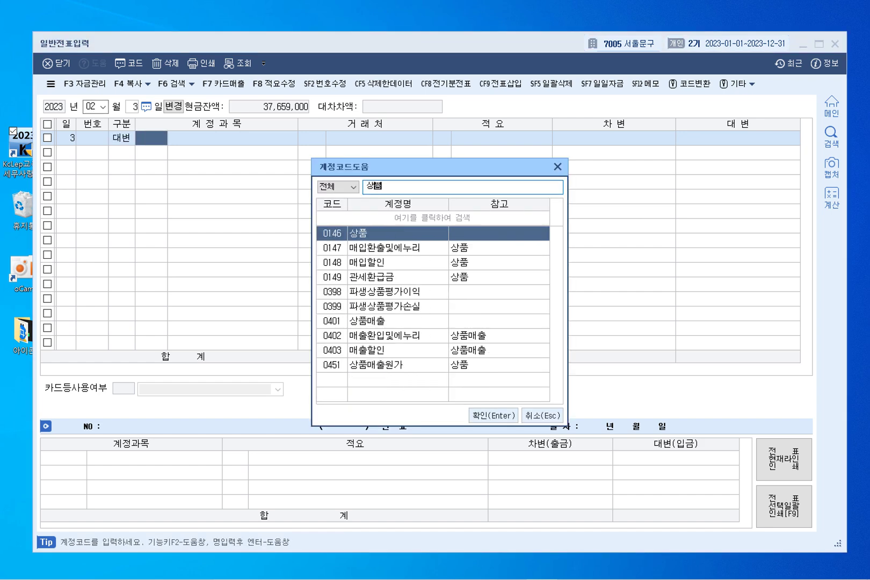
key("Return")
key("Return")
key("Return")
key("Return")
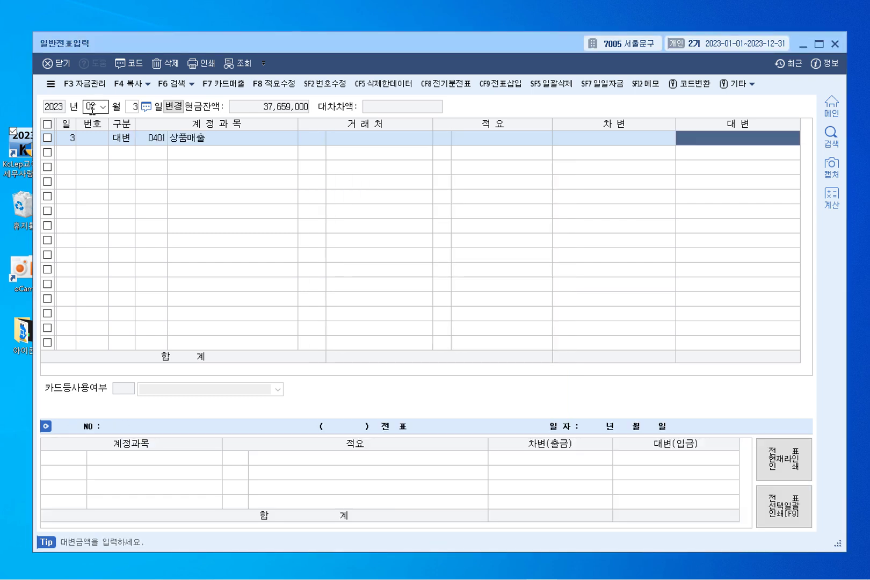
type("17,400,000")
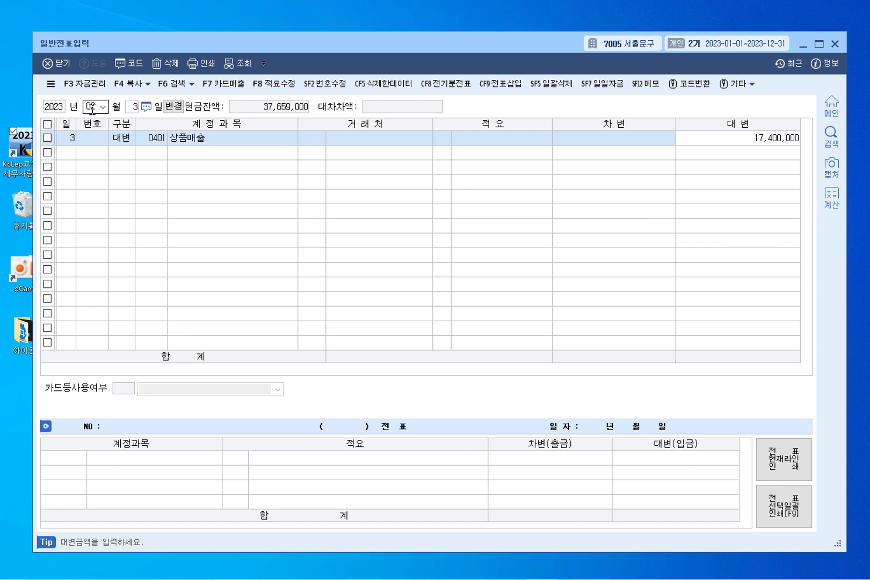
key("Return")
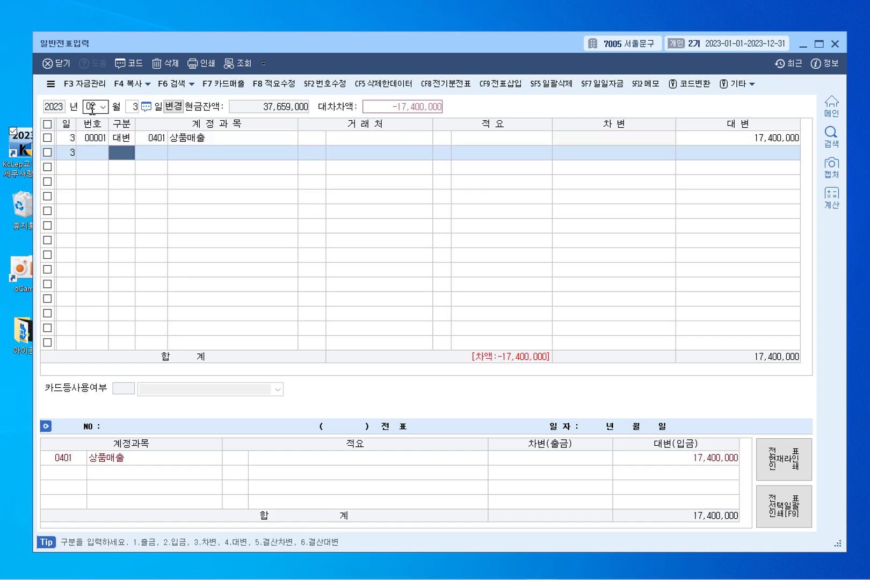
Add a debit line for 선수금 with 마루문구 as the counterparty and an amount of 400,000
type("3")
key("F2")
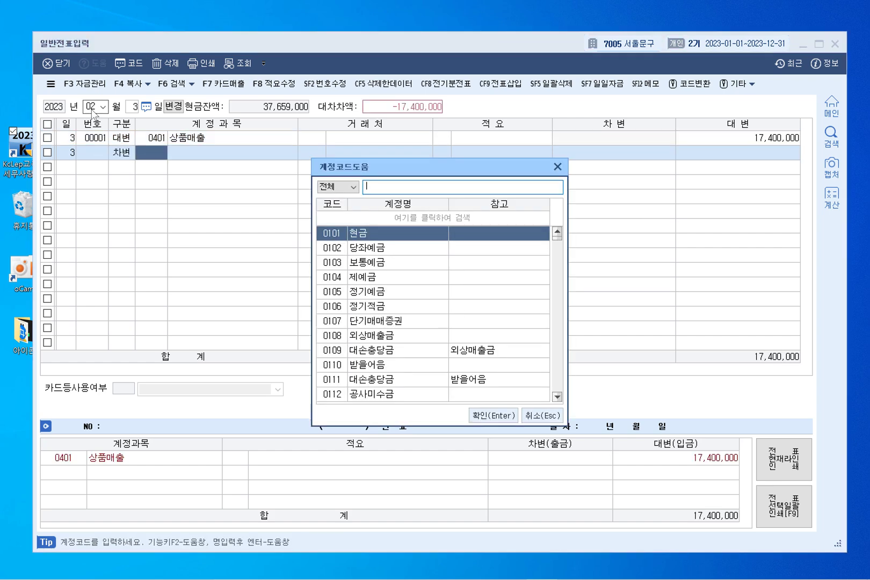
type("선수금")
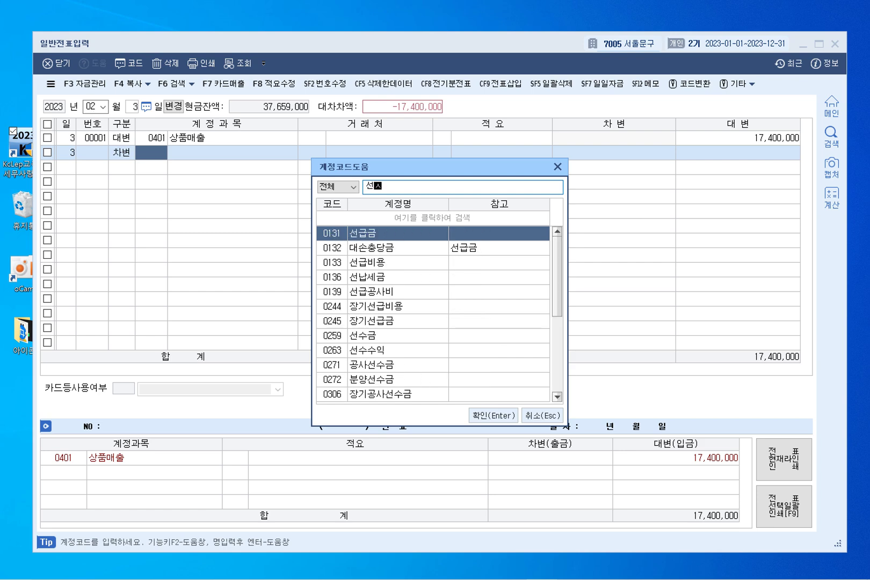
key("Return")
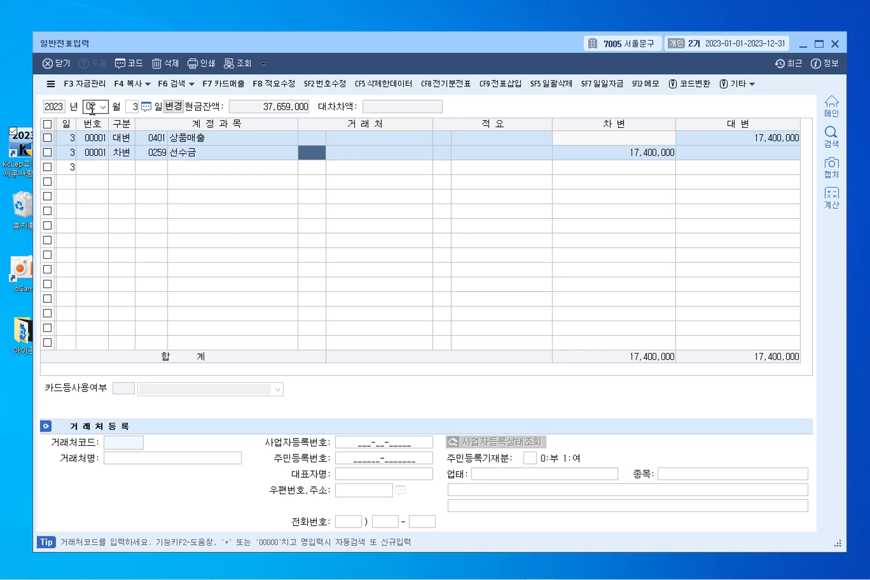
key("F2")
type("마루")
key("Return")
key("Return")
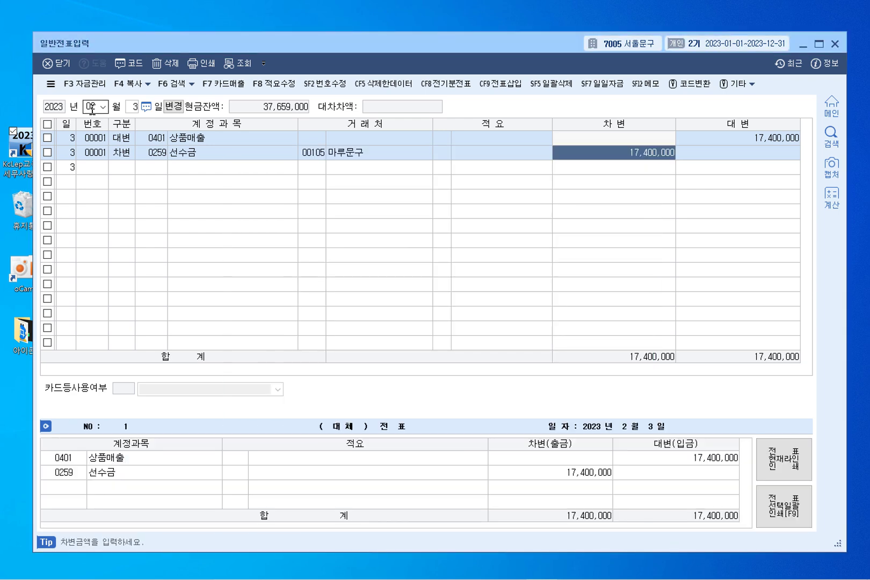
type("400000")
key("Return")
Add a debit line for 외상매출금 with 마루문구 as the counterparty and accept the amount of 17,000,000
type("3")
key("Return")
key("F2")
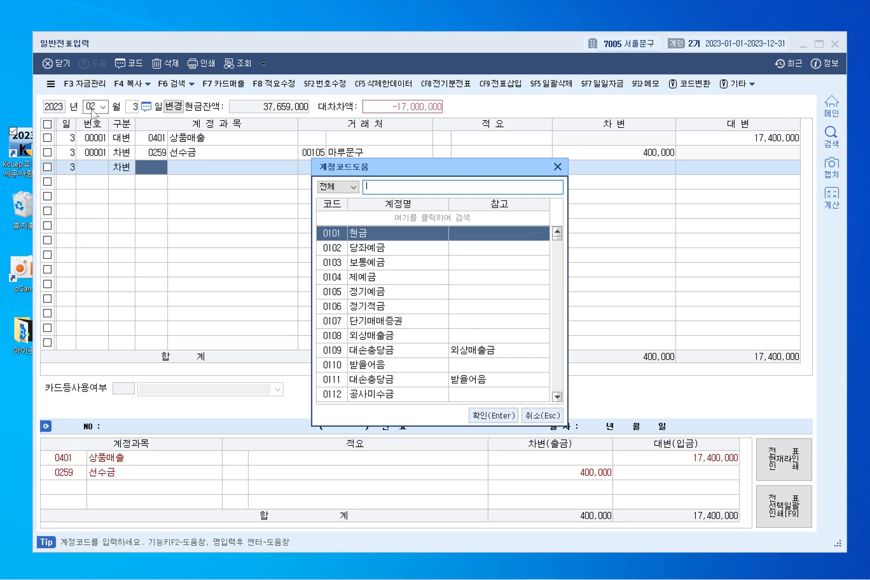
type("외상매출")
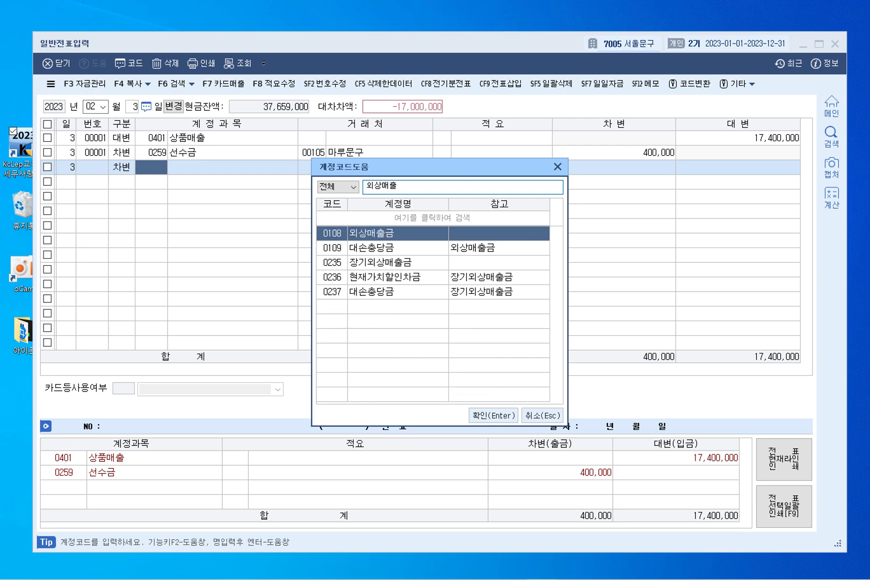
key("Return")
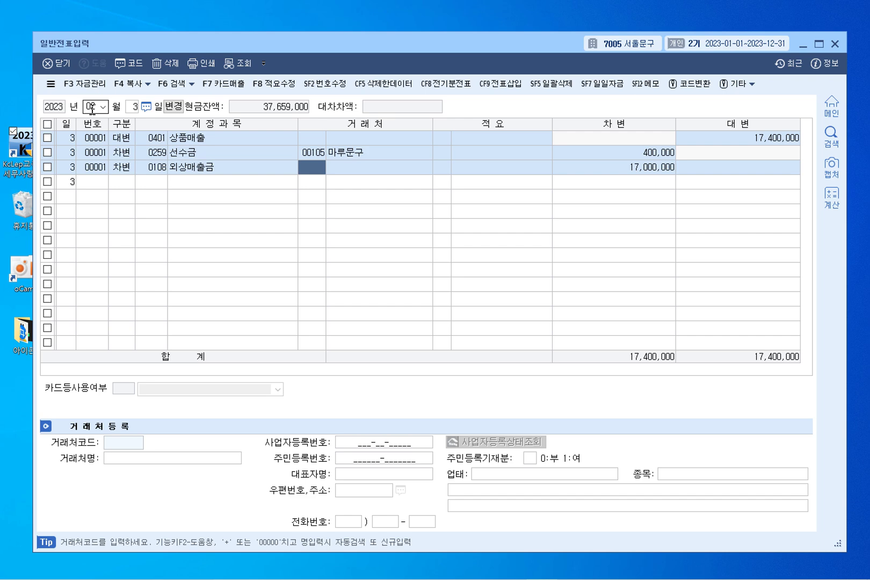
key("F2")
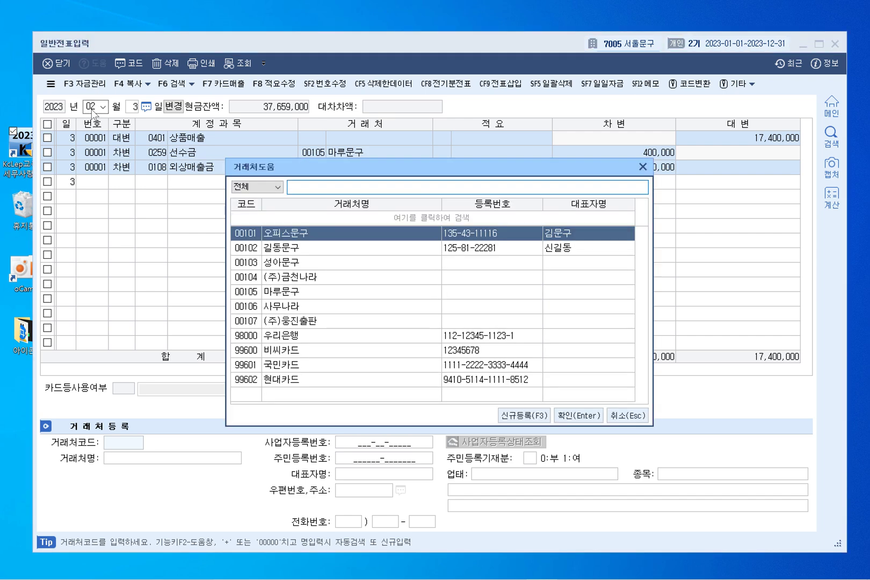
type("마루문구")
key("Return")
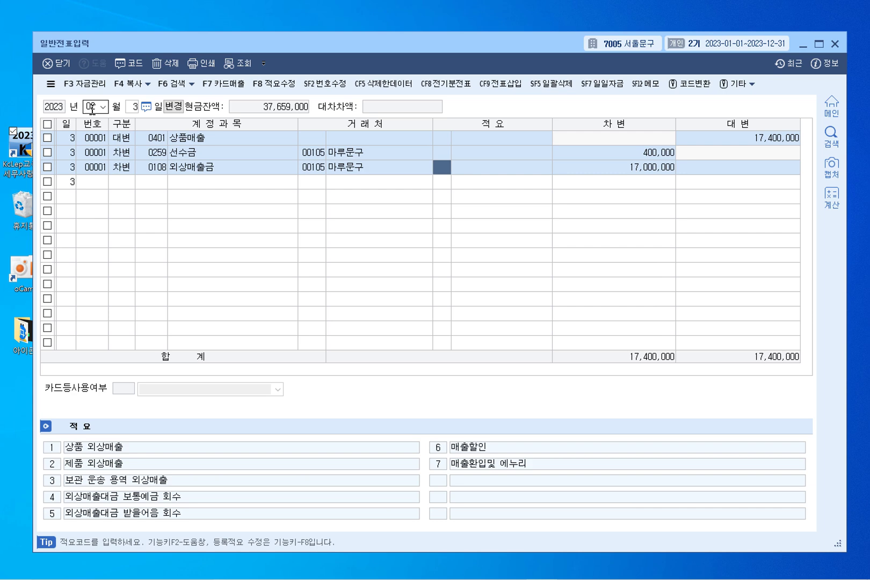
key("Return")
key("Return")
key("Return")
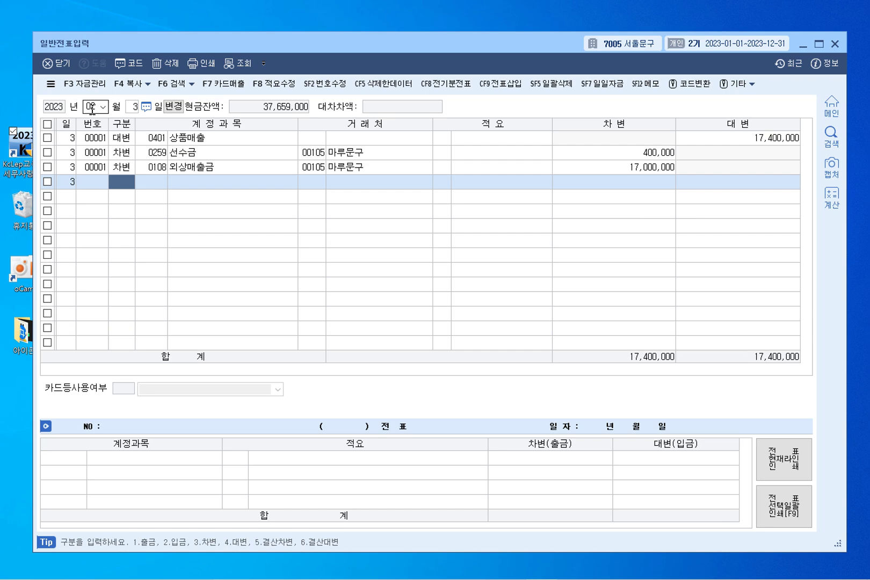
left_click(488, 168)
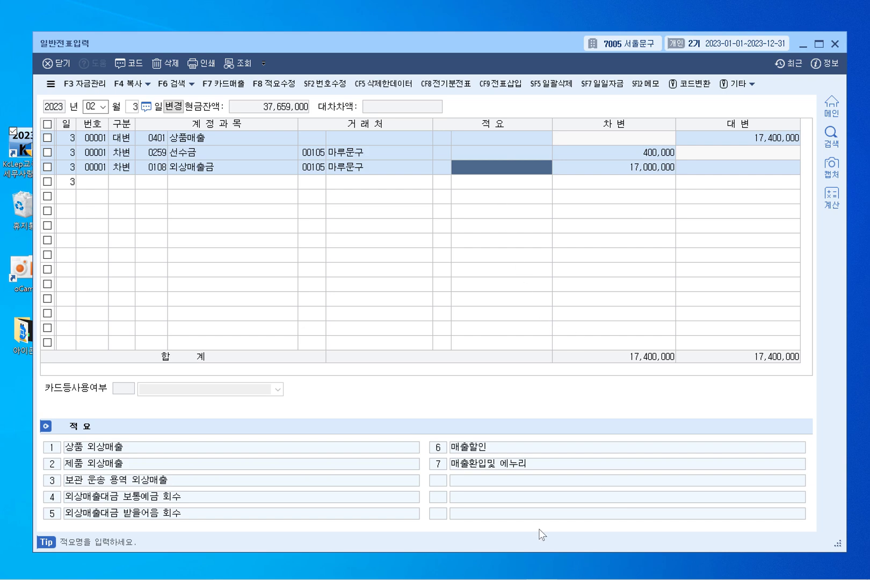
Switch to the textbook PDF and underline the 약속어음 수취시 heading, the 전산회계2급 시험에는 출제되지 note and 참고하길 in the note-entry section
left_click(261, 567)
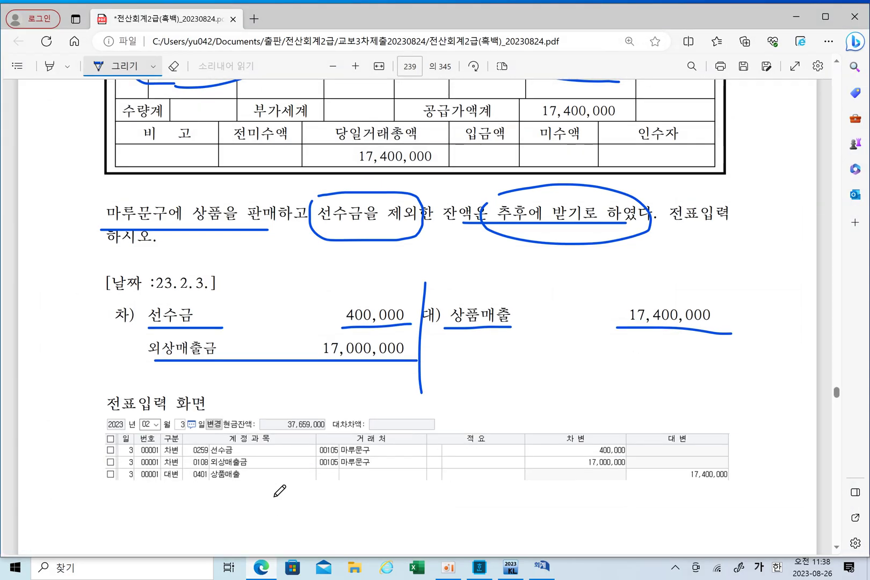
scroll(305, 375, "down", 15)
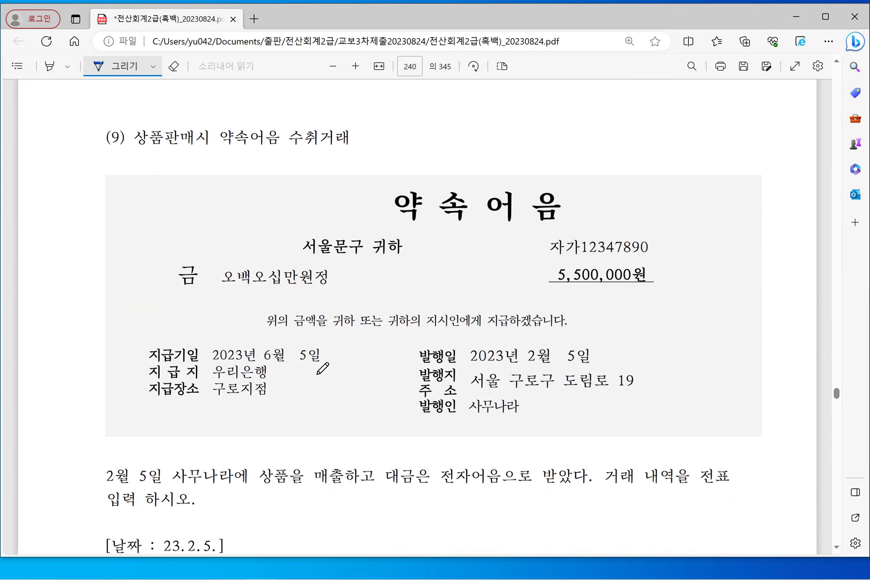
scroll(323, 368, "down", 15)
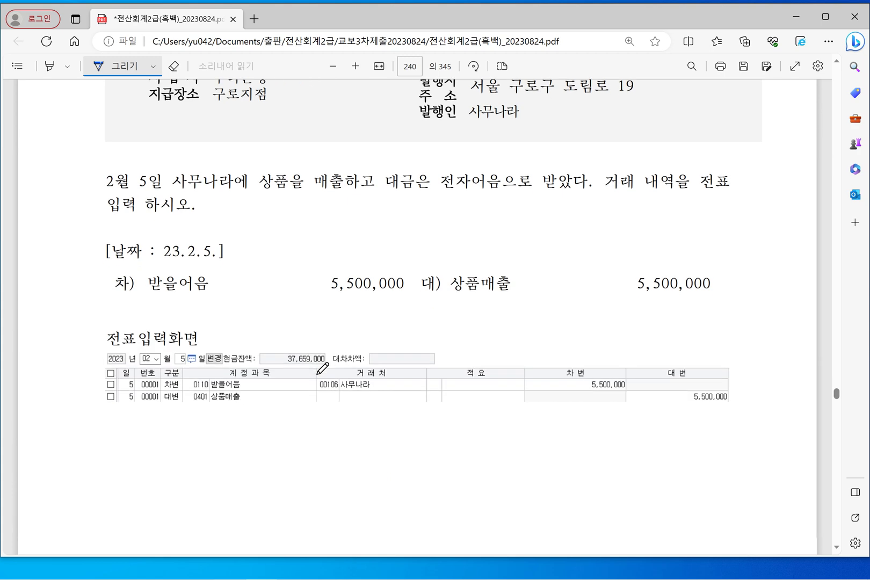
left_click_drag(138, 231, 257, 227)
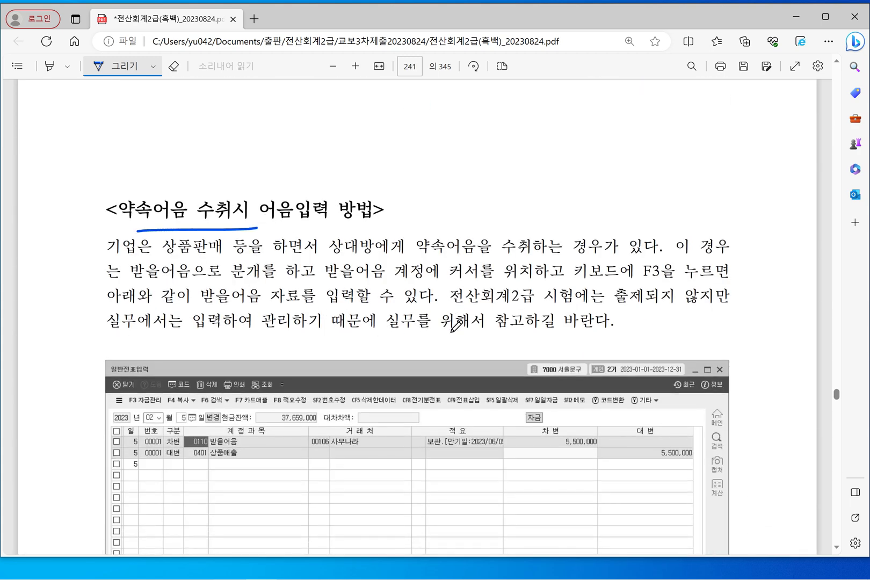
left_click_drag(491, 337, 541, 337)
left_click_drag(454, 311, 669, 302)
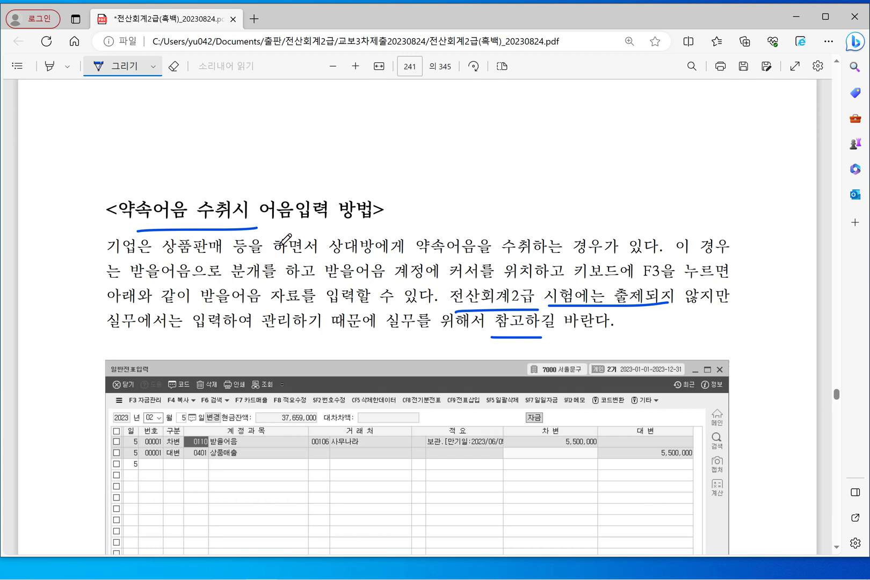
In exercise (9)'s description, underline 사무나라에, 상품을 매출 and 전자어음으로 받았다
scroll(285, 240, "up", 10)
scroll(285, 240, "up", 5)
scroll(285, 245, "down", 2)
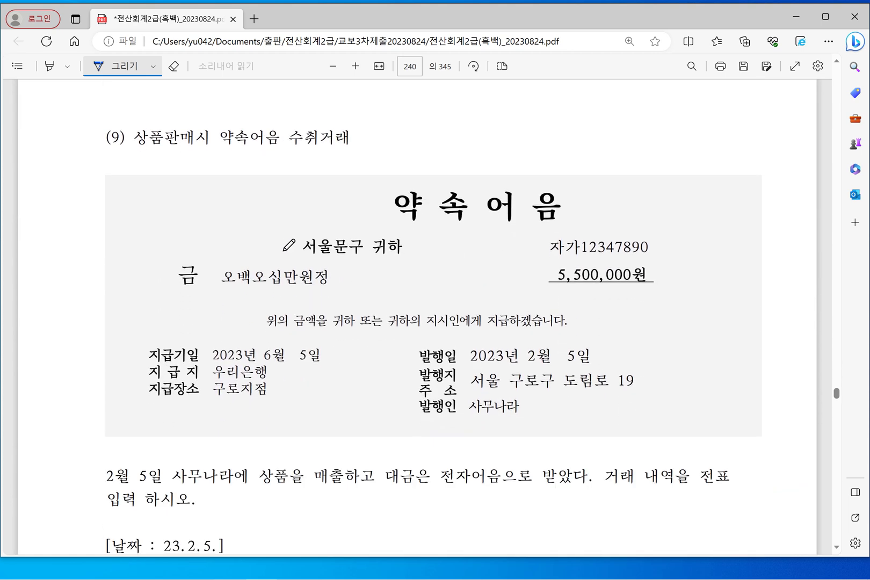
scroll(288, 245, "down", 2)
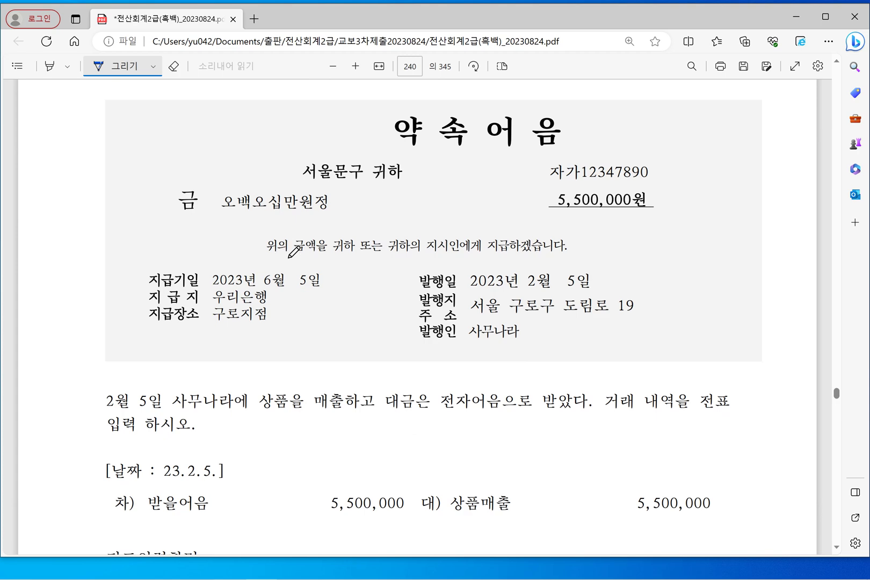
scroll(294, 252, "down", 2)
left_click_drag(168, 342, 348, 343)
left_click_drag(442, 339, 557, 339)
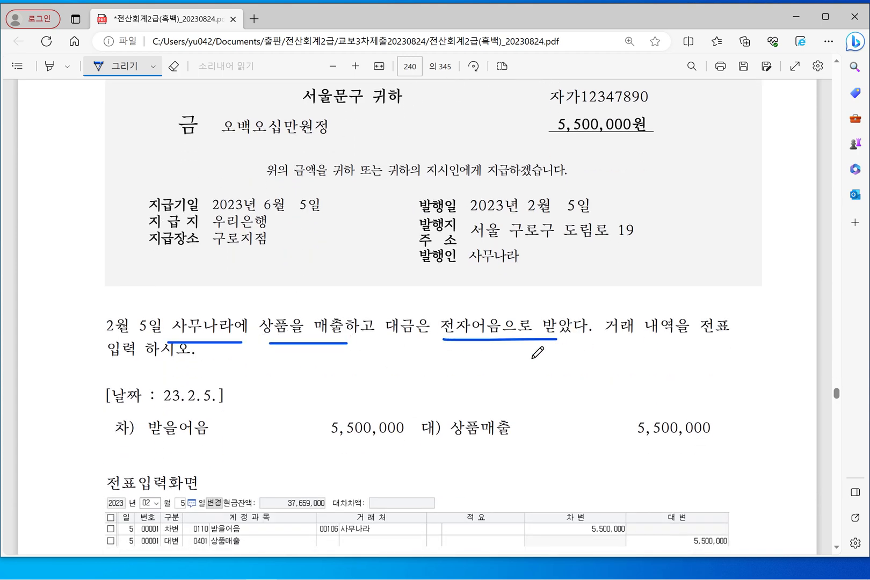
In the February 5 answer, divide debit from credit and underline 상품매출 5,500,000 and 받을어음 5,500,000
left_click_drag(428, 382, 404, 475)
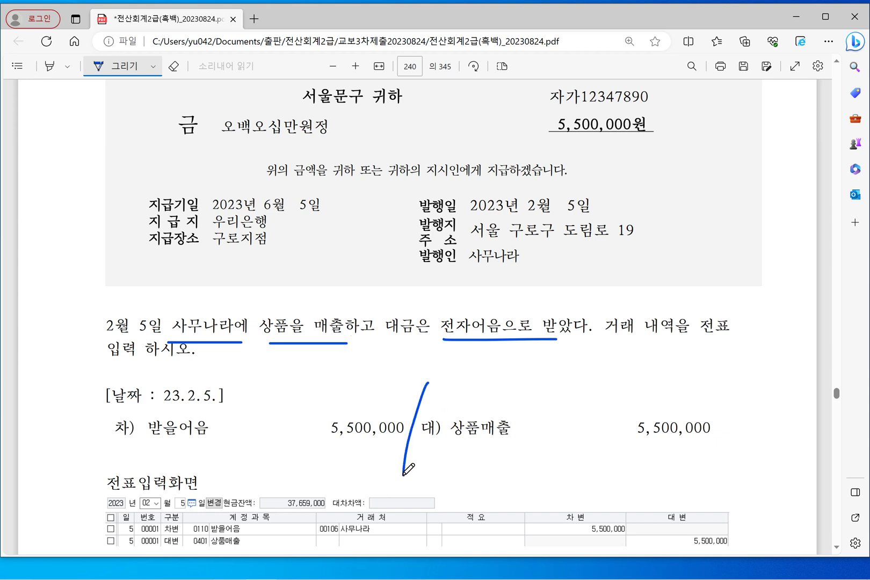
left_click_drag(449, 439, 509, 438)
left_click_drag(639, 440, 715, 437)
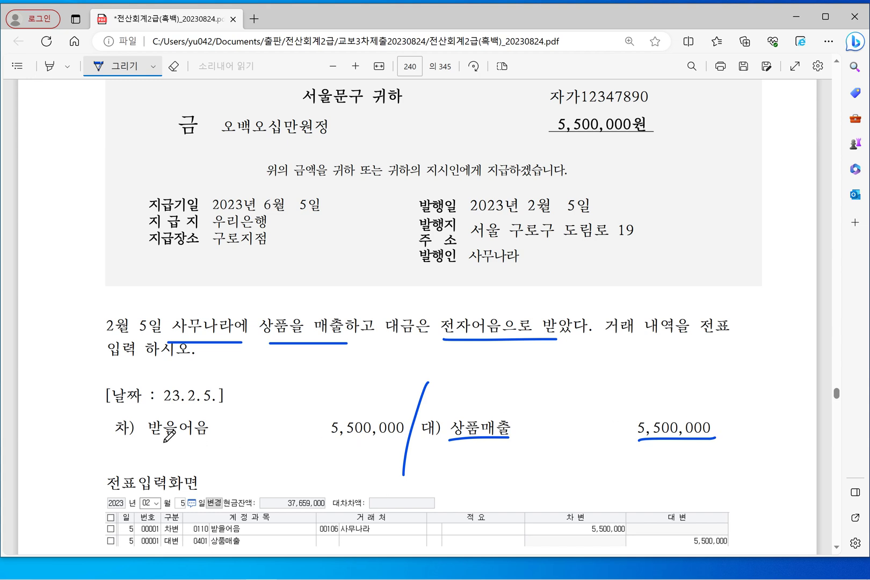
left_click_drag(148, 441, 207, 440)
left_click_drag(322, 444, 387, 443)
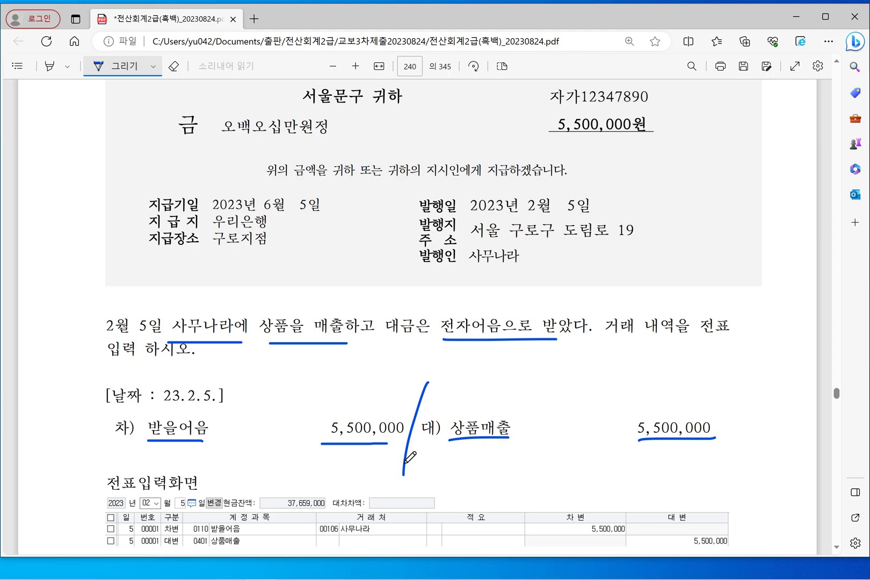
Return to the KcLep general voucher entry and set the voucher date to February 5
left_click(796, 16)
left_click(90, 106)
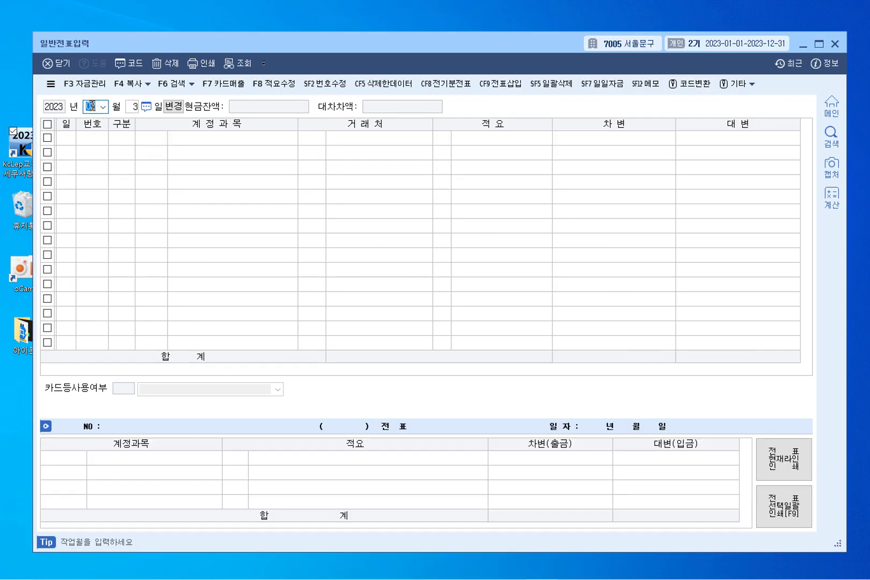
key("Return")
type("5")
key("Return")
Start a debit line in the February 5 voucher with account 0110 받을어음
type("3")
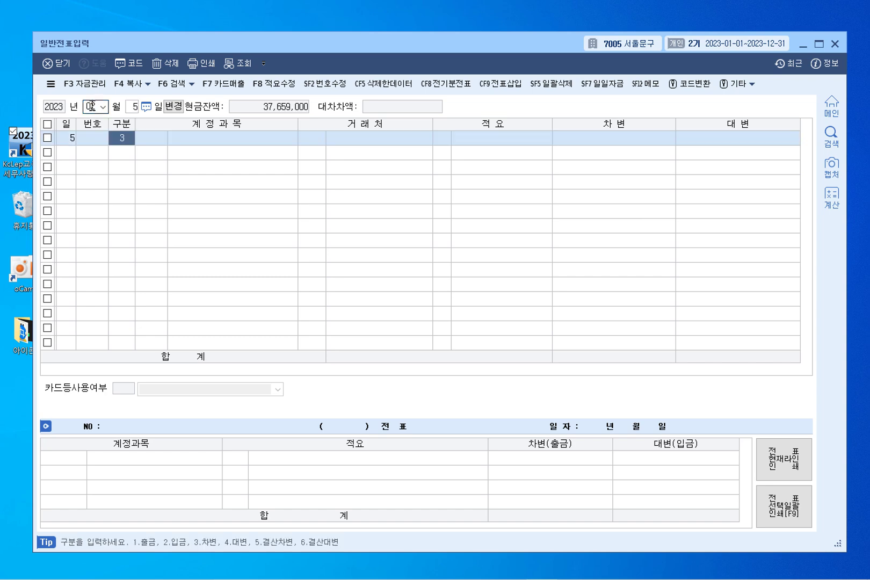
key("Return")
key("F2")
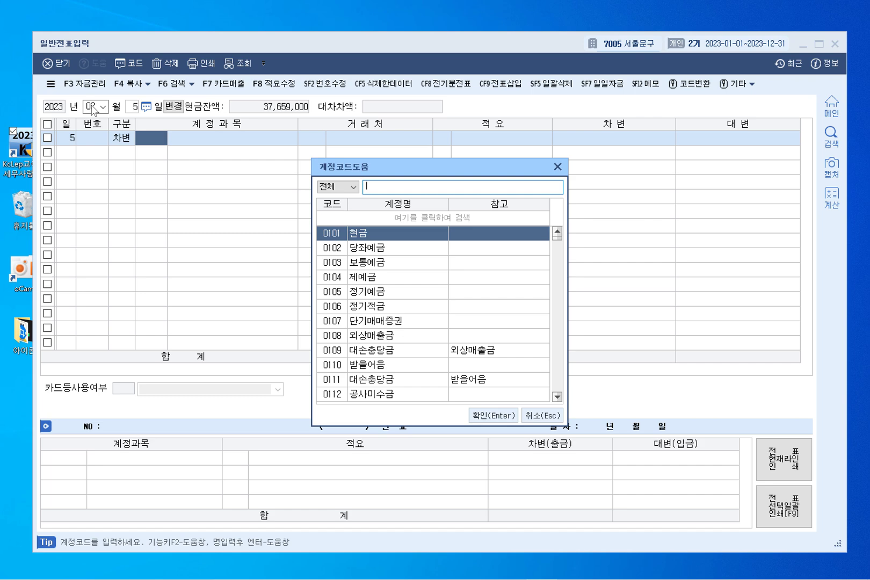
type("받을어음")
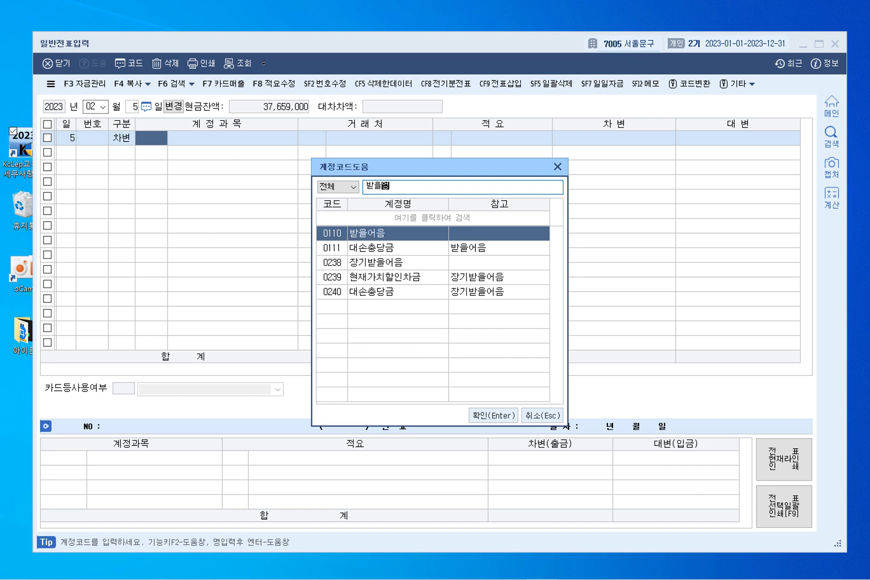
key("Return")
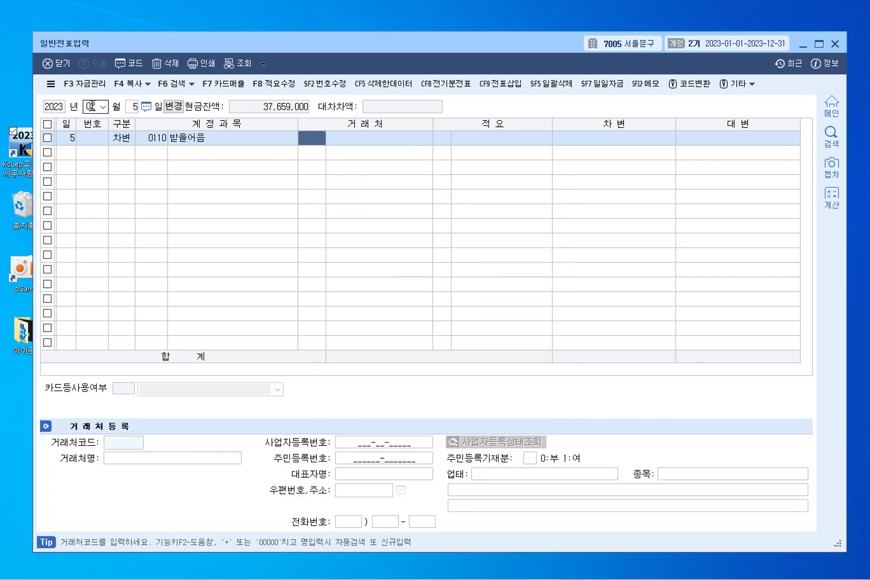
Assign counterparty 사무나라 to the 받을어음 line and enter a debit amount of 5,500,000, leaving the description blank
key("F2")
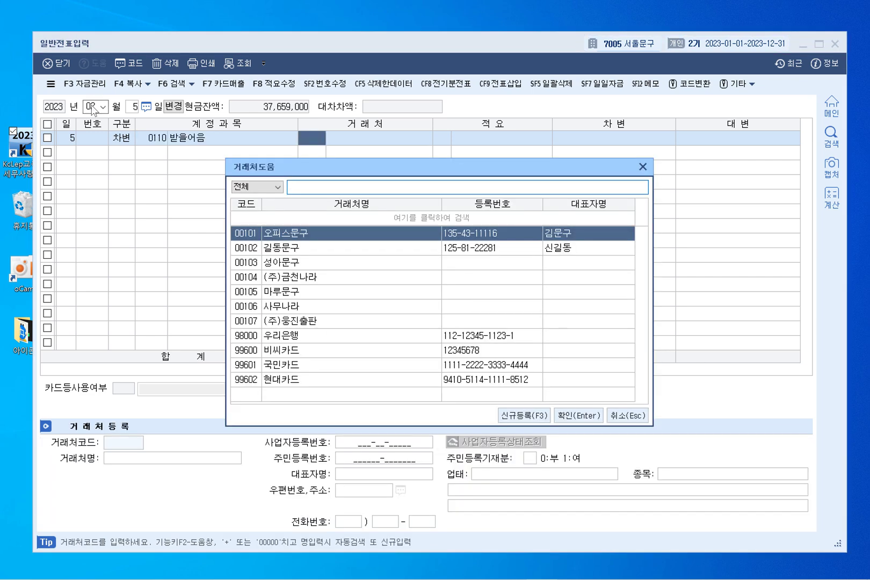
type("사무")
key("Return")
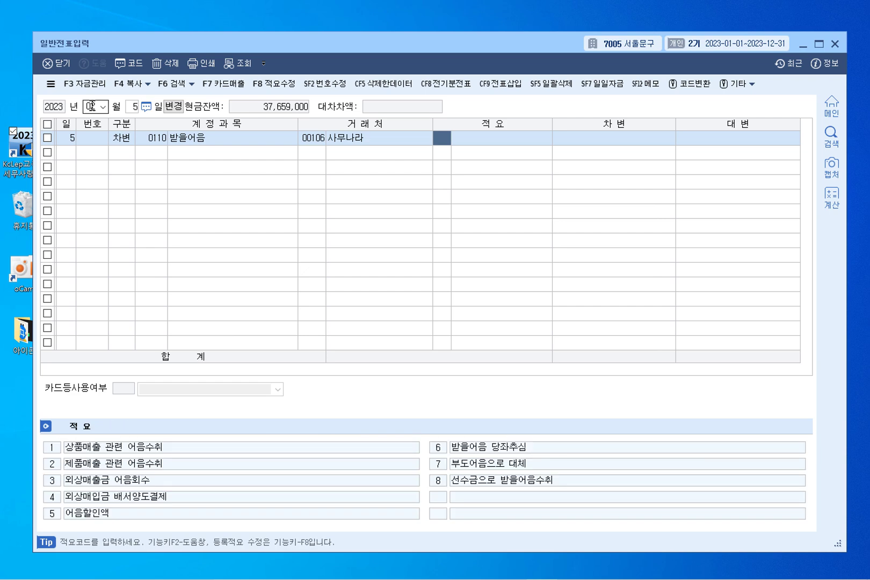
key("Return")
key("Return")
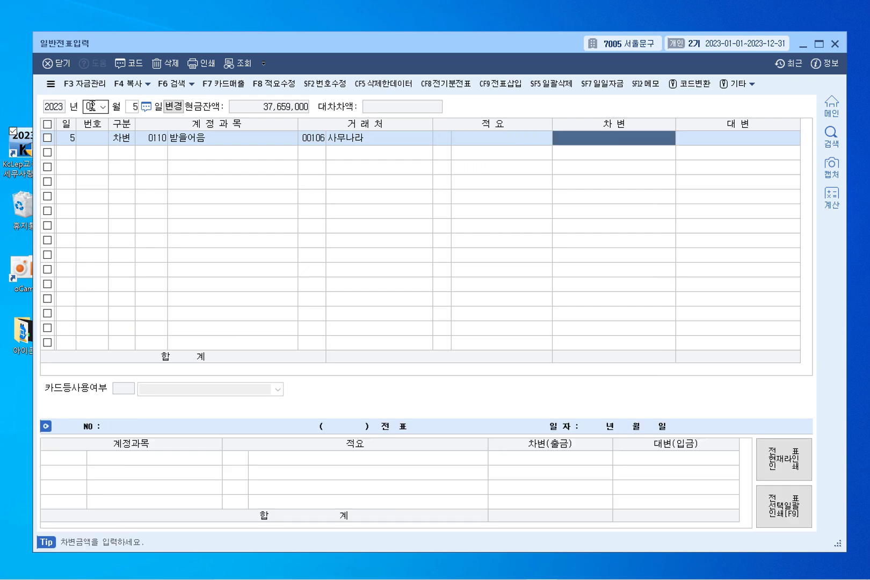
type("5,500,000")
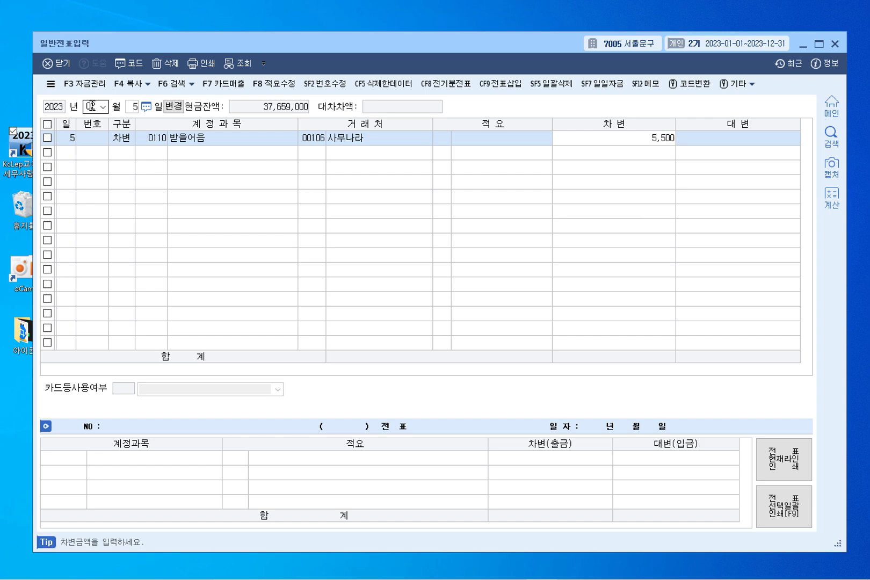
key("Return")
Add a credit line with account 0401 상품매출 for 5,500,000, leaving the counterparty code blank
type("4")
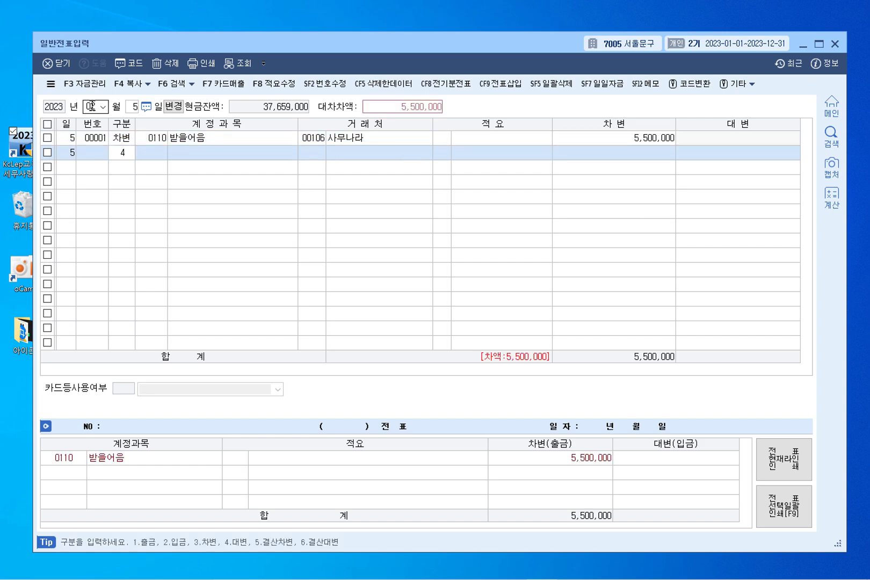
key("Return")
key("F2")
type("상품매출")
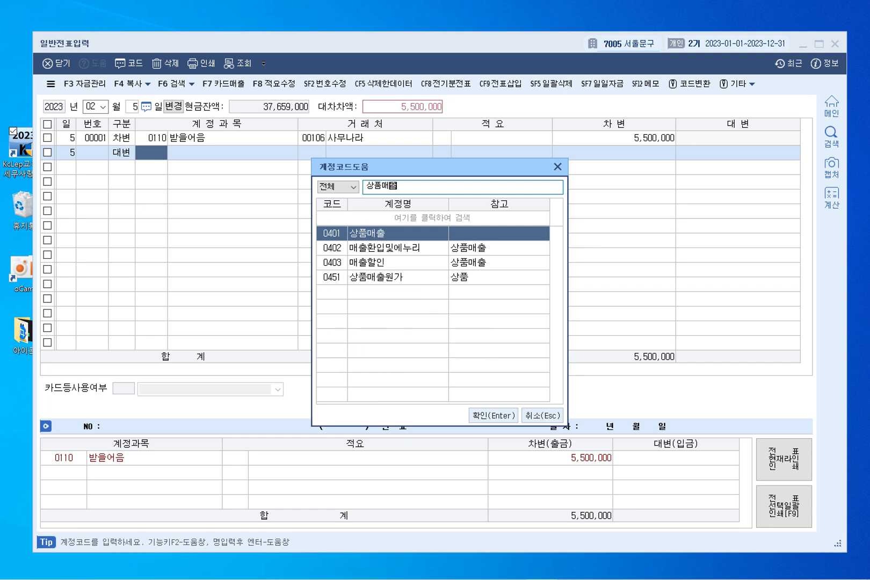
key("Return")
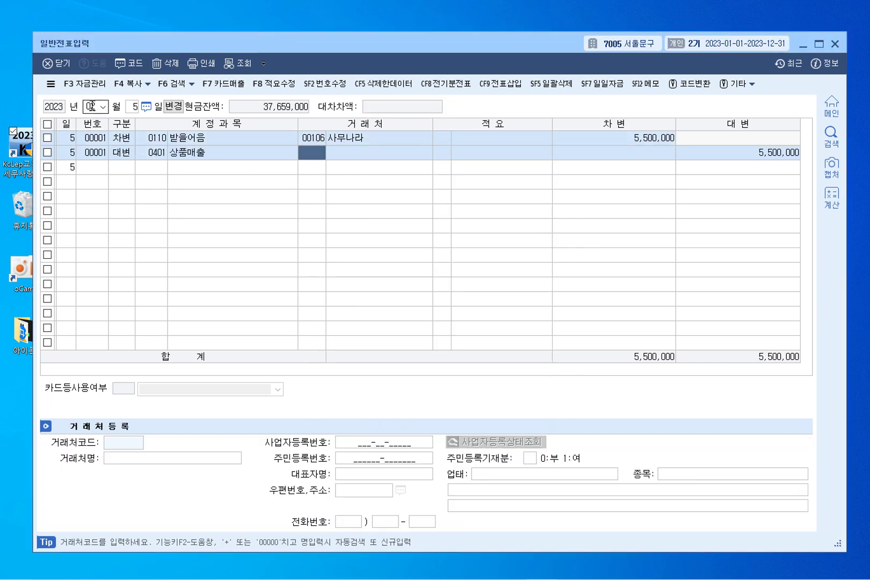
key("Return")
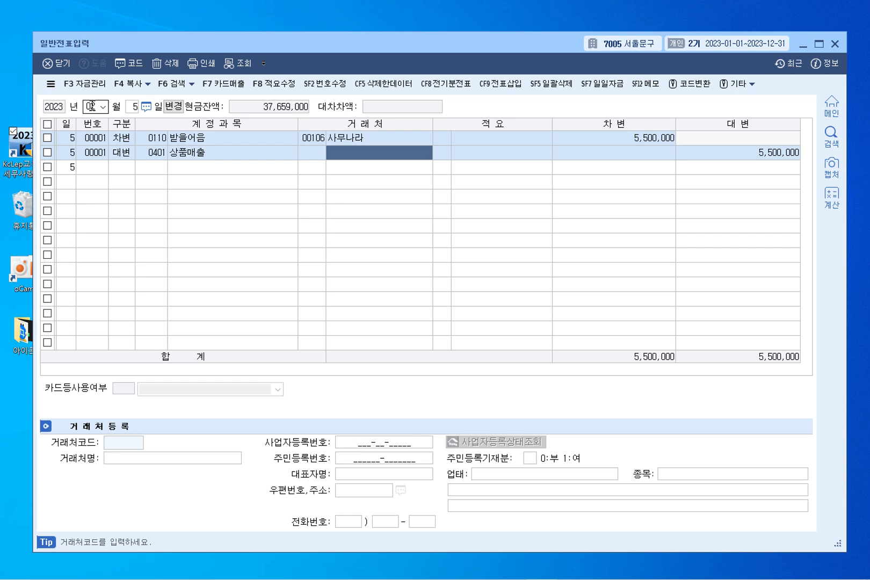
Enter 사무나라 as the counterparty name on the 상품매출 credit line without a counterparty code
left_click(390, 142)
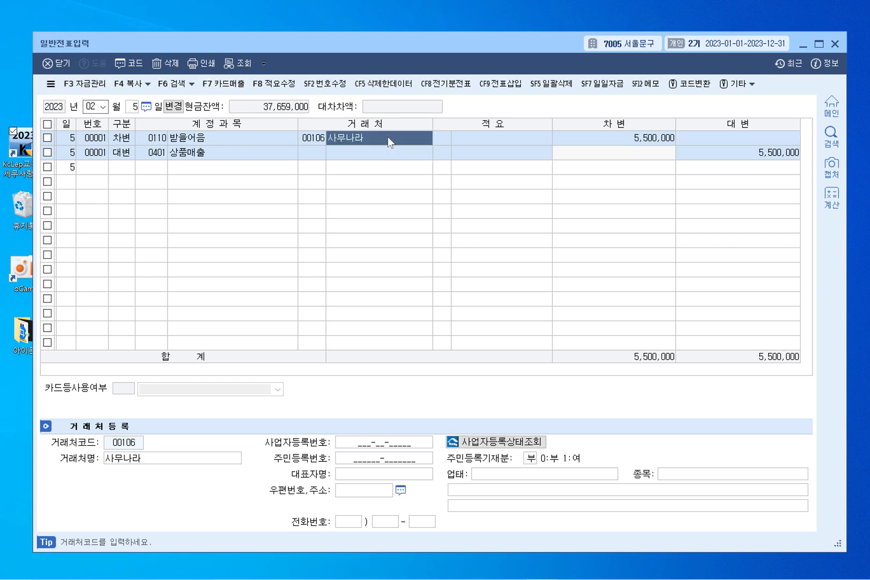
left_click(384, 153)
type("사무나라")
key("Return")
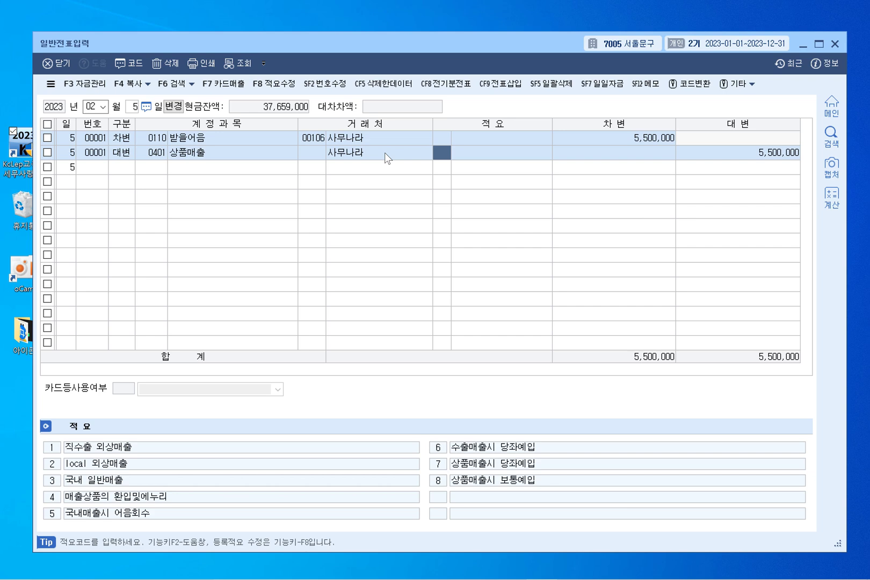
key("Return")
key("Return")
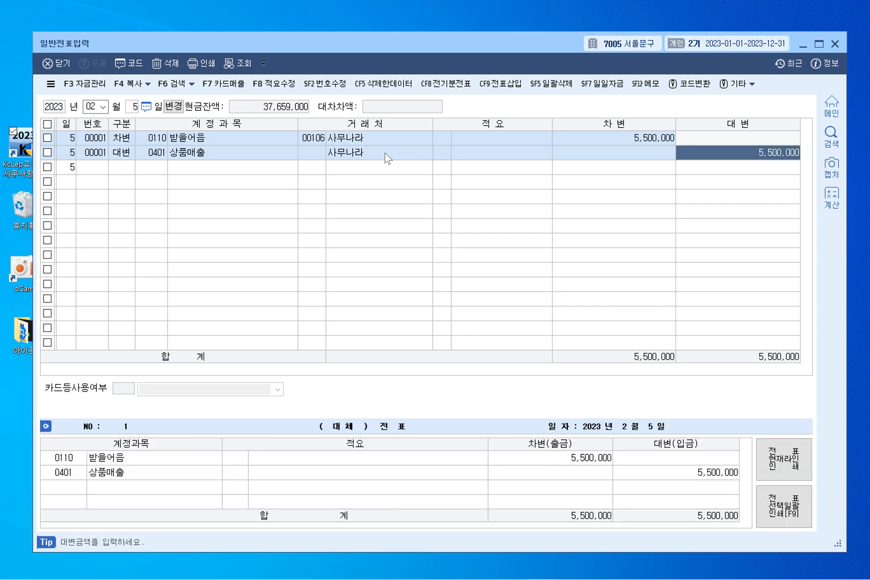
Clear the counterparty name 사무나라 from the 상품매출 credit line
key("Left")
key("Left")
key("Left")
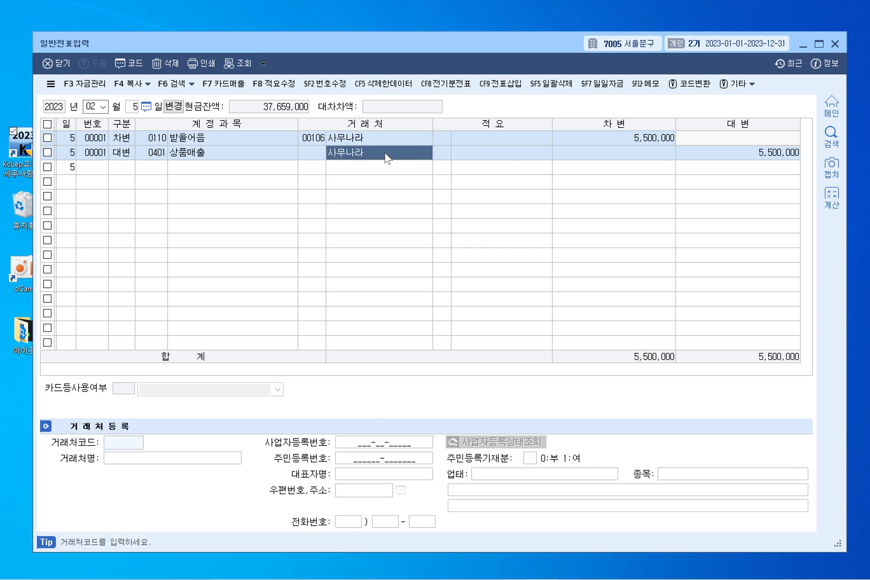
key("Left")
key("Right")
key("Left")
key("Right")
key("BackSpace")
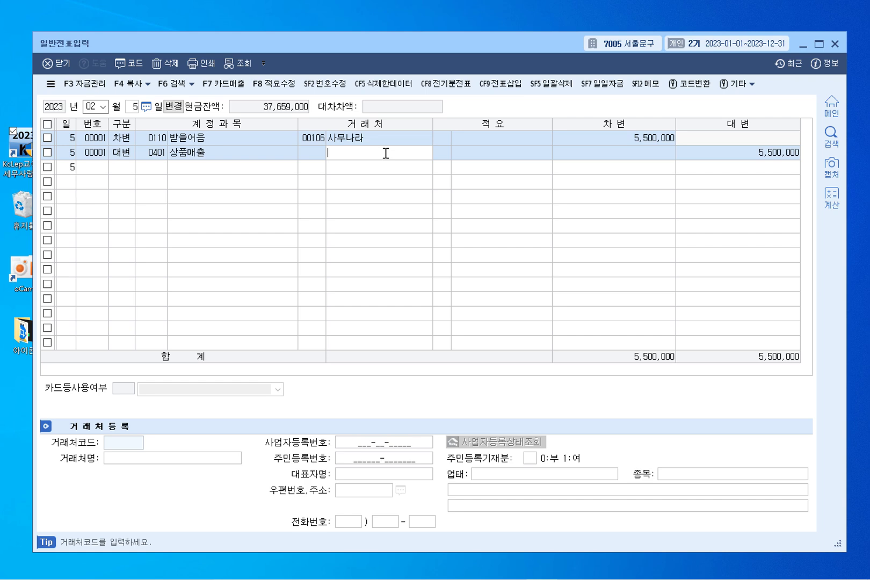
key("Return")
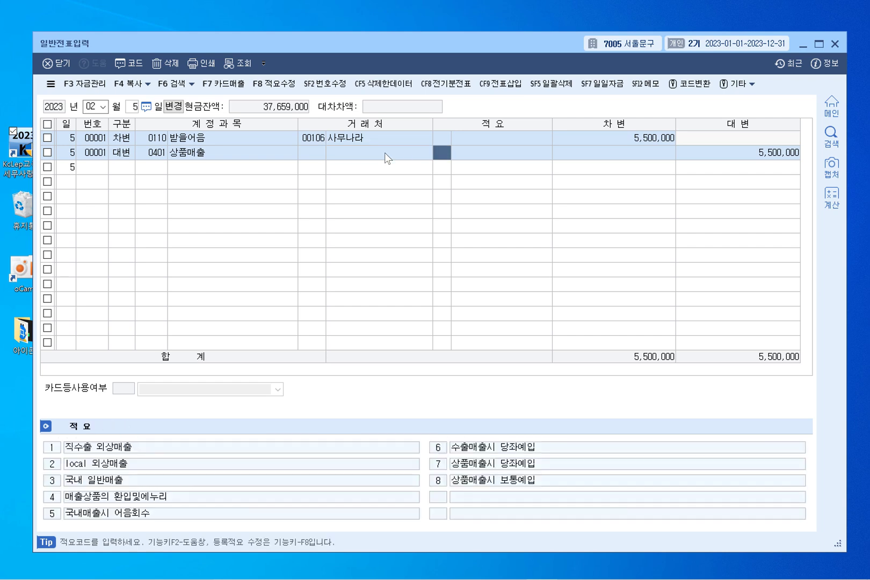
key("Left")
key("Right")
key("Left")
key("BackSpace")
key("Return")
Copy the counterparty name 사무나라 from the 받을어음 line into the 상품매출 line
key("Up")
key("Left")
key("ctrl+c")
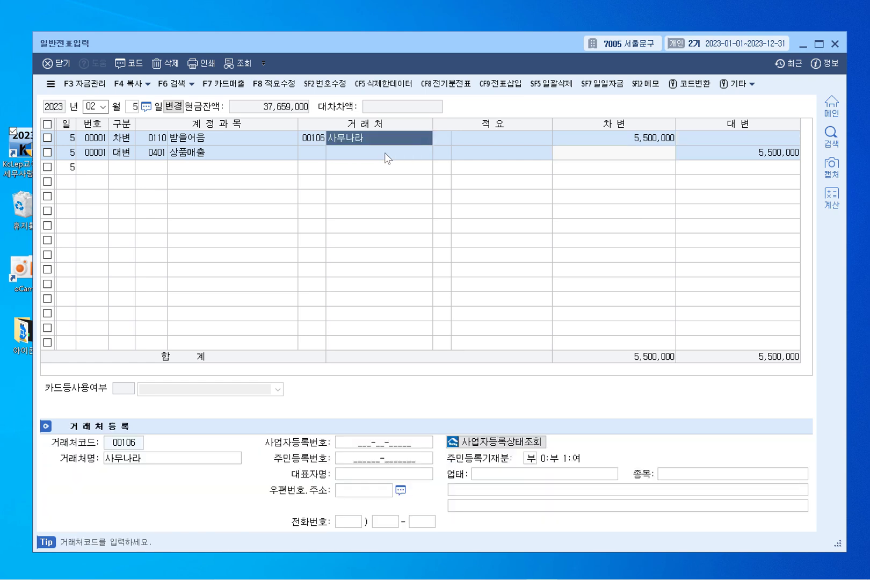
key("Down")
key("Right")
key("Right")
key("Left")
key("Left")
key("ctrl+v")
key("Return")
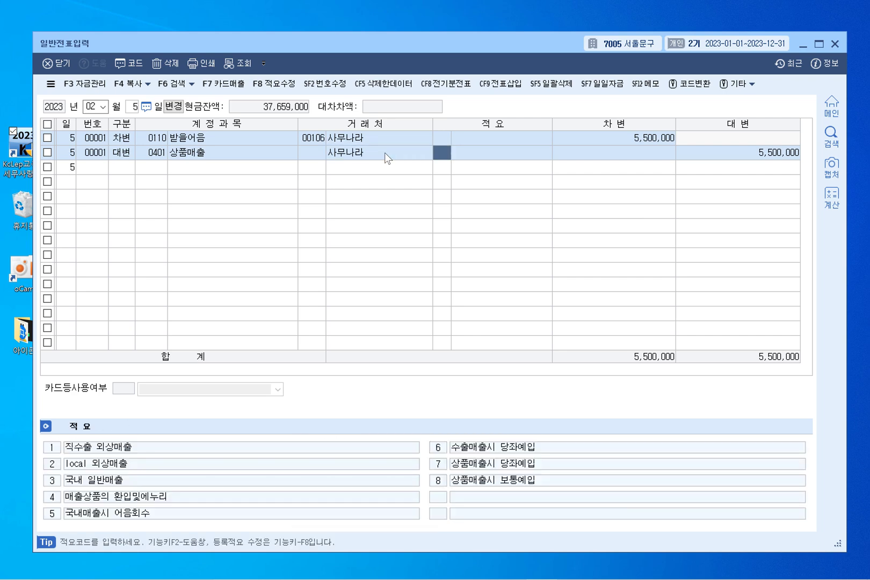
Remove the copied counterparty name from the 상품매출 line and move on to a new voucher line
key("Left")
key("Left")
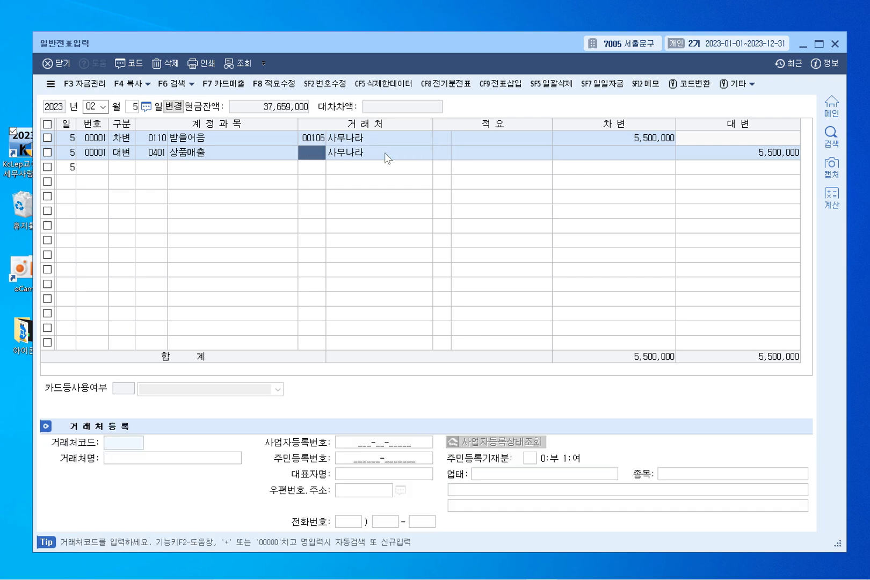
left_click(385, 153)
key("BackSpace")
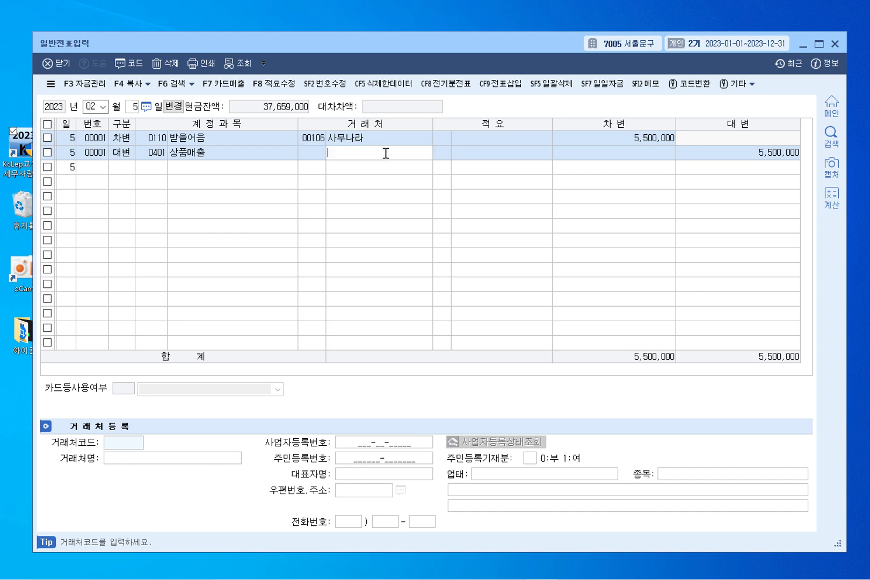
key("Return")
key("Left")
key("Return")
key("Left")
key("BackSpace")
key("Return")
key("Return")
key("Return")
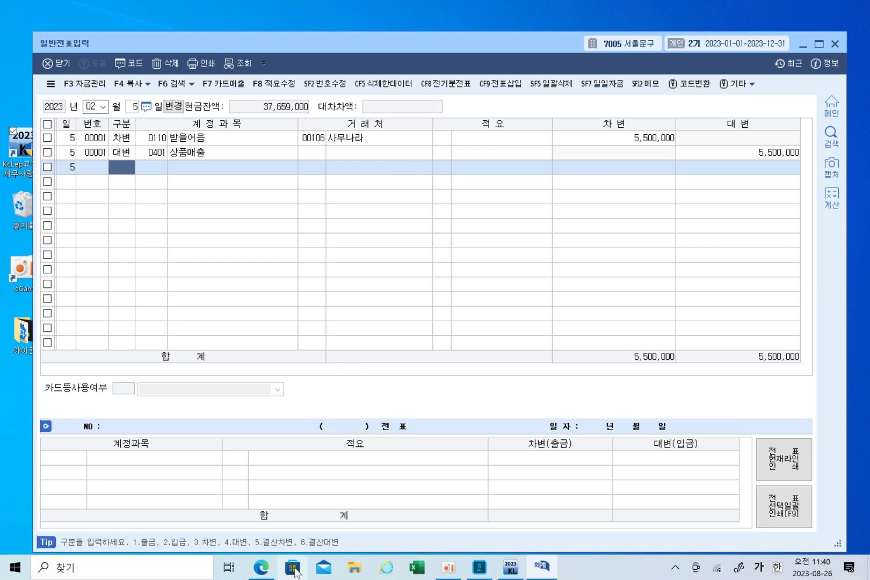
Switch to the textbook PDF and underline 광고비 관련 and 현금영수증 수취시 in exercise (10)'s heading
left_click(258, 574)
scroll(407, 384, "down", 15)
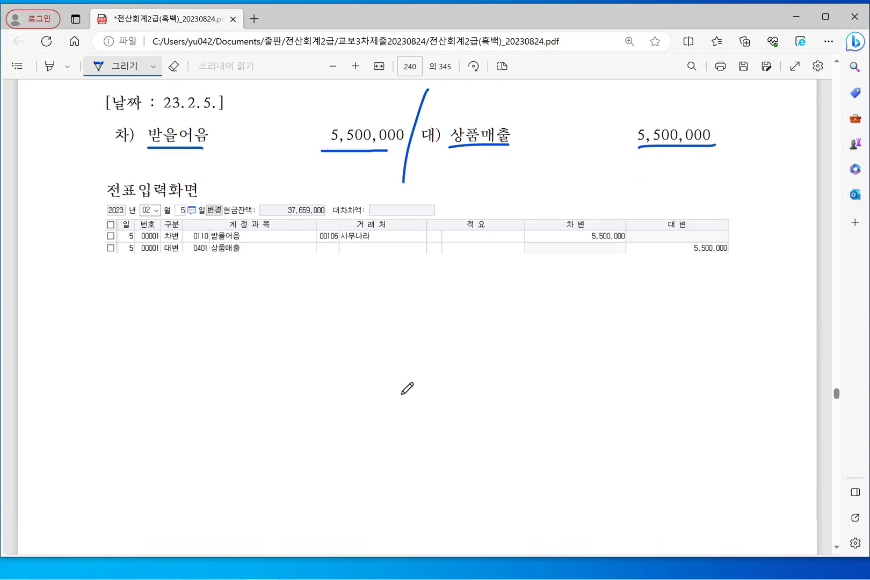
scroll(403, 392, "down", 15)
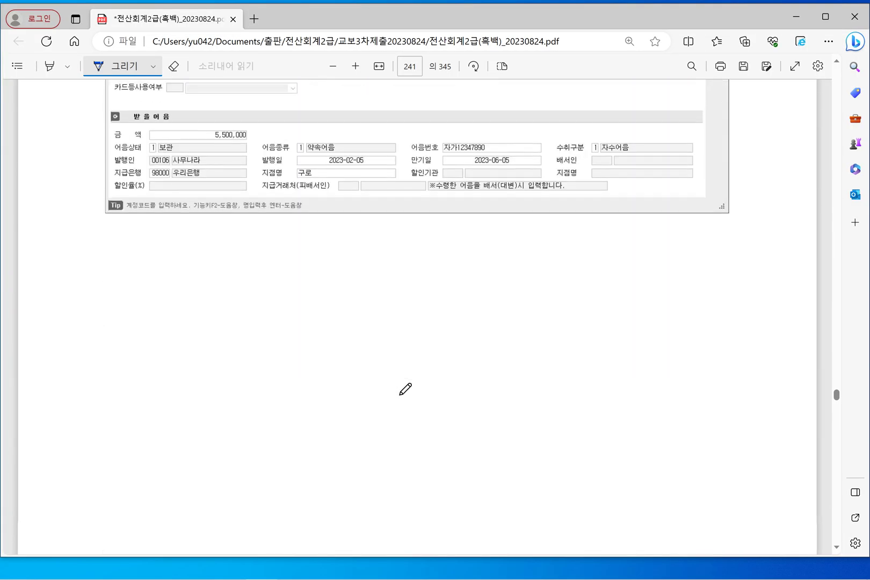
left_click_drag(157, 143, 374, 146)
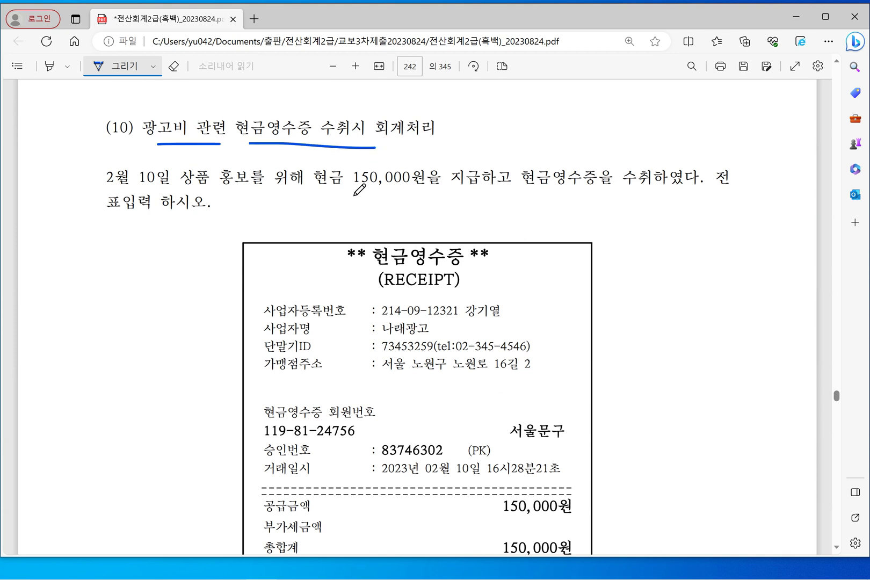
In exercise (10)'s description, underline 상품 홍보, 현금 150,000원을 and 현금영수증을 수취
scroll(359, 189, "down", 1)
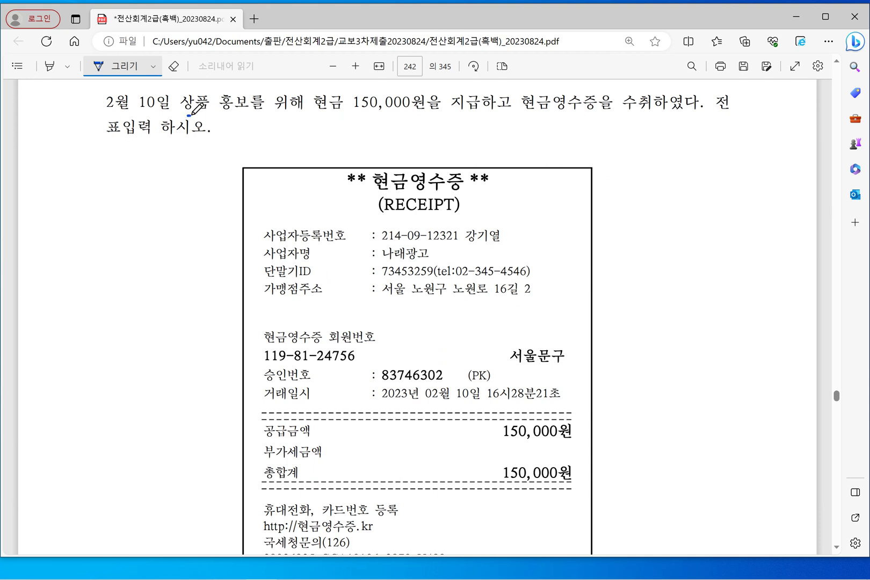
left_click_drag(188, 113, 247, 114)
left_click_drag(323, 114, 443, 119)
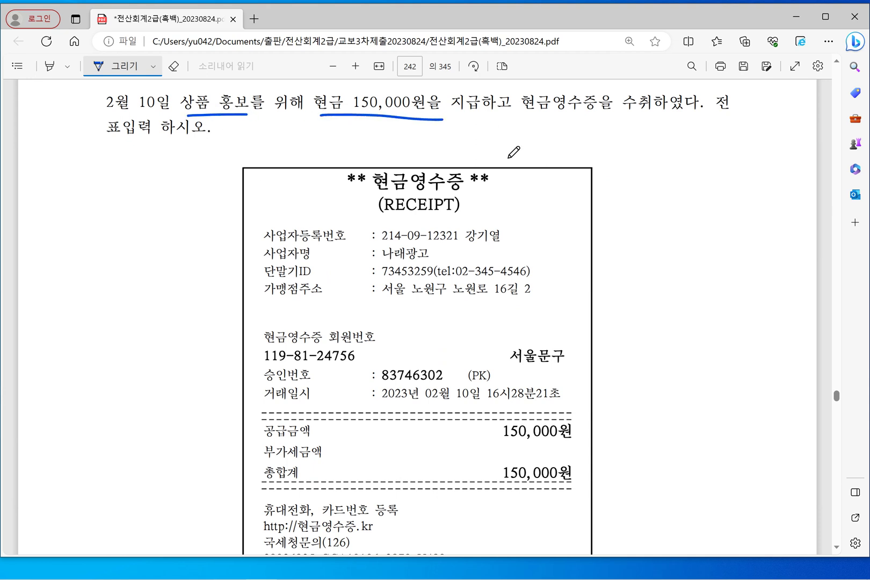
left_click_drag(528, 117, 648, 121)
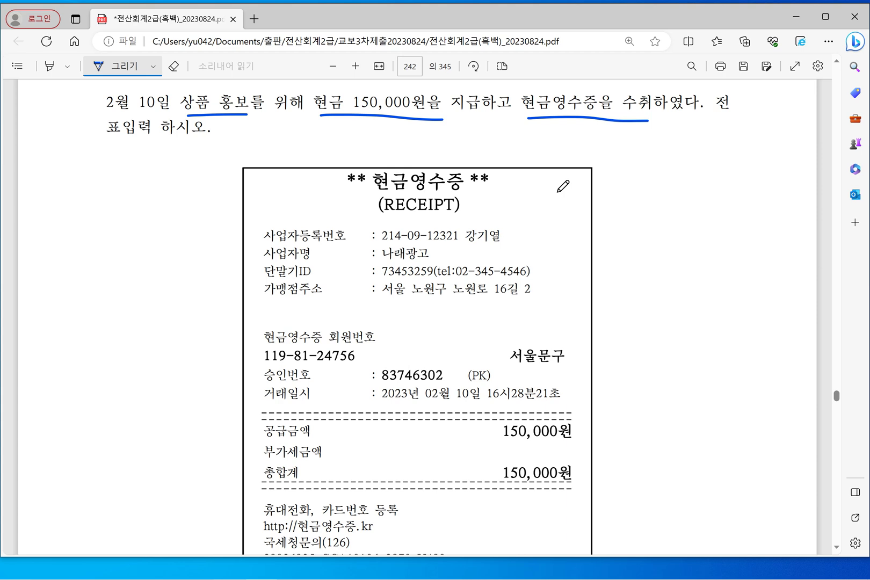
Underline the 공급금액 of 150,000원 on the cash receipt and underline 상품 홍보를 위해 again in the description
scroll(563, 186, "down", 4)
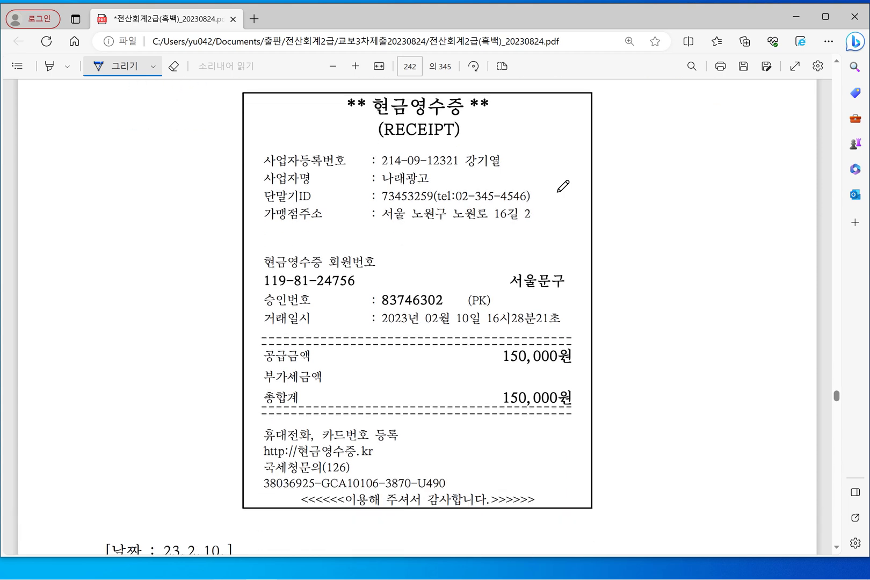
scroll(558, 191, "up", 1)
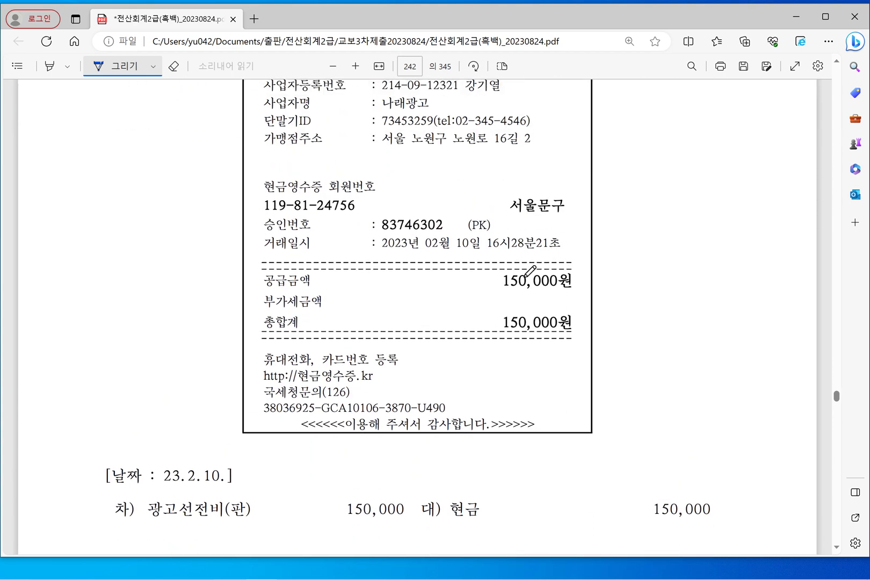
left_click_drag(508, 291, 587, 289)
scroll(592, 280, "down", 3)
scroll(592, 281, "up", 5)
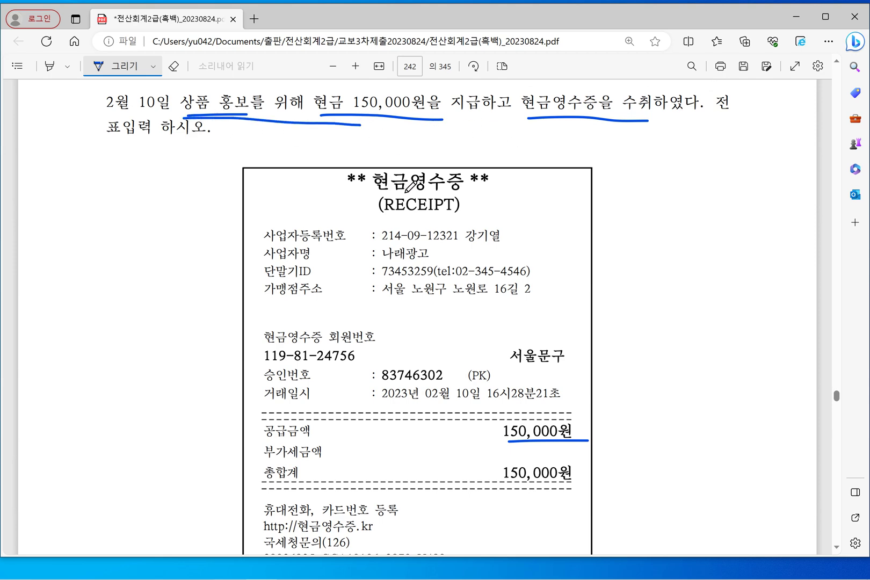
In the February 10 answer, divide debit from credit, underline 광고선전비(판) and 현금, and put a check mark beside 전표입력화면
scroll(412, 193, "down", 2)
scroll(408, 203, "down", 1)
left_click_drag(422, 401, 415, 449)
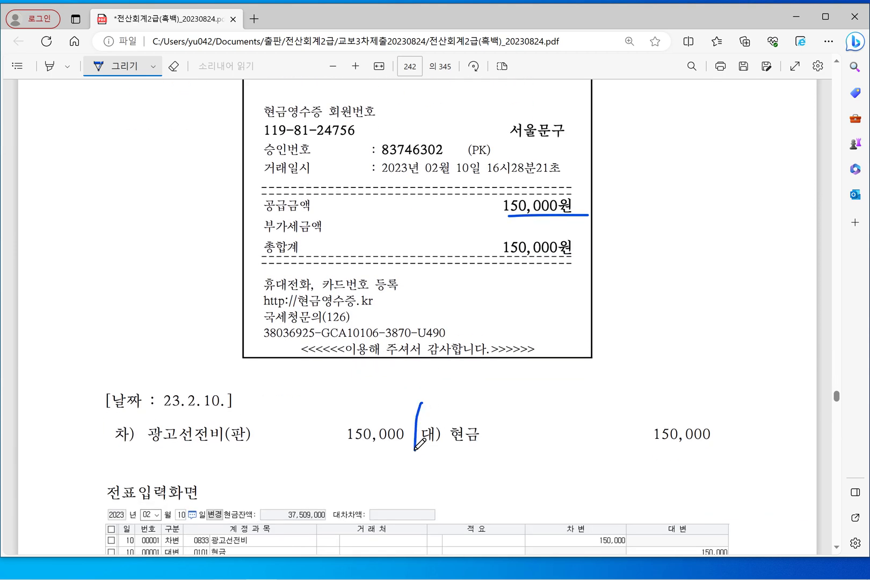
scroll(414, 450, "down", 1)
scroll(414, 450, "down", 1)
left_click_drag(149, 376, 262, 375)
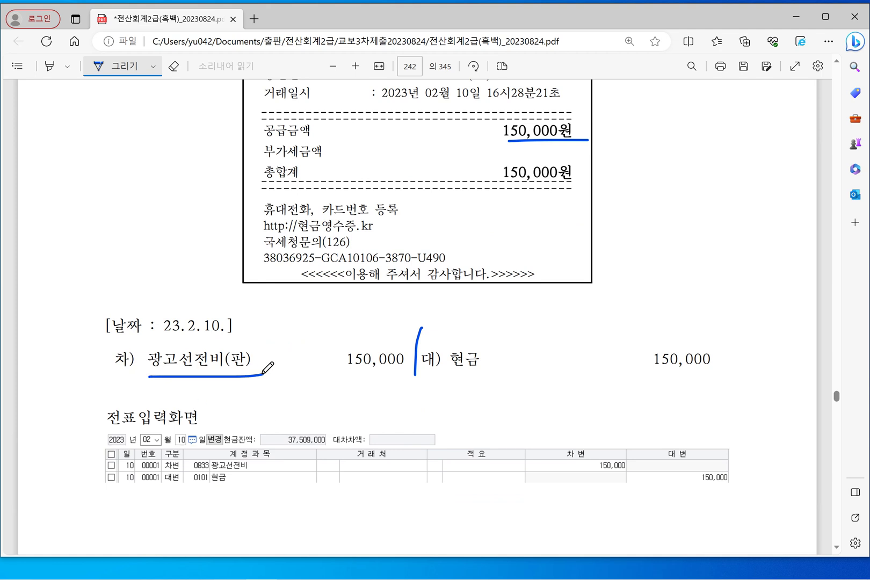
left_click_drag(451, 375, 488, 375)
mouse_move(63, 415)
left_mouse_down()
mouse_move(97, 412)
mouse_move(111, 394)
left_mouse_up()
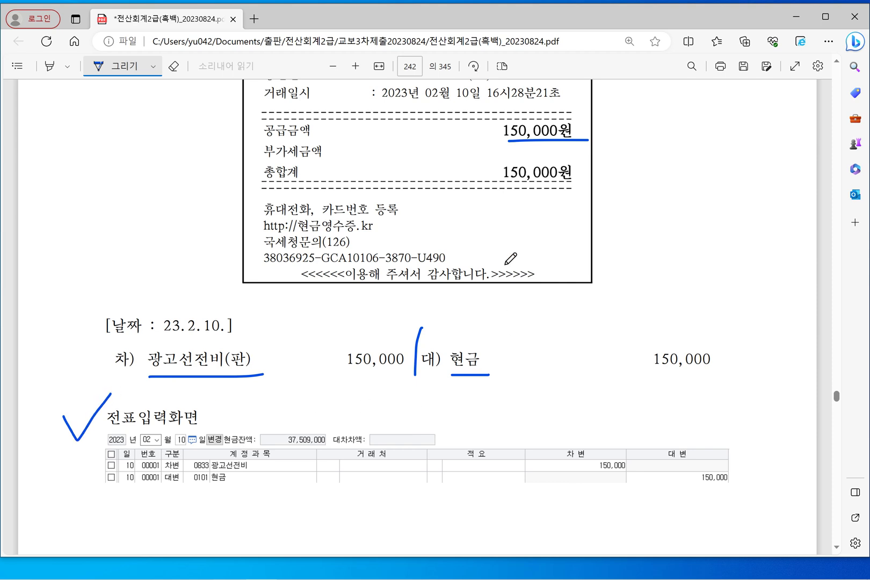
Switch to KcLep's general voucher entry and set the voucher date to February 10
left_click(797, 16)
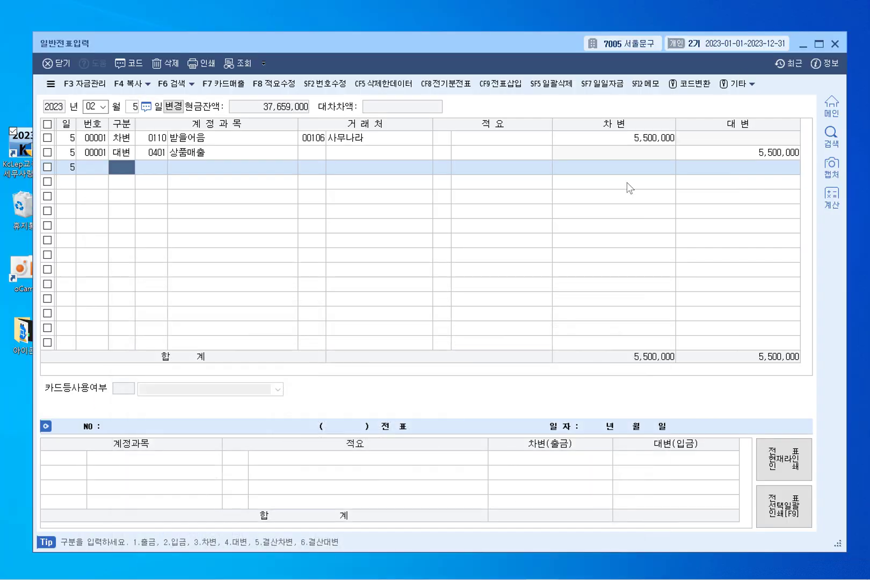
left_click(90, 107)
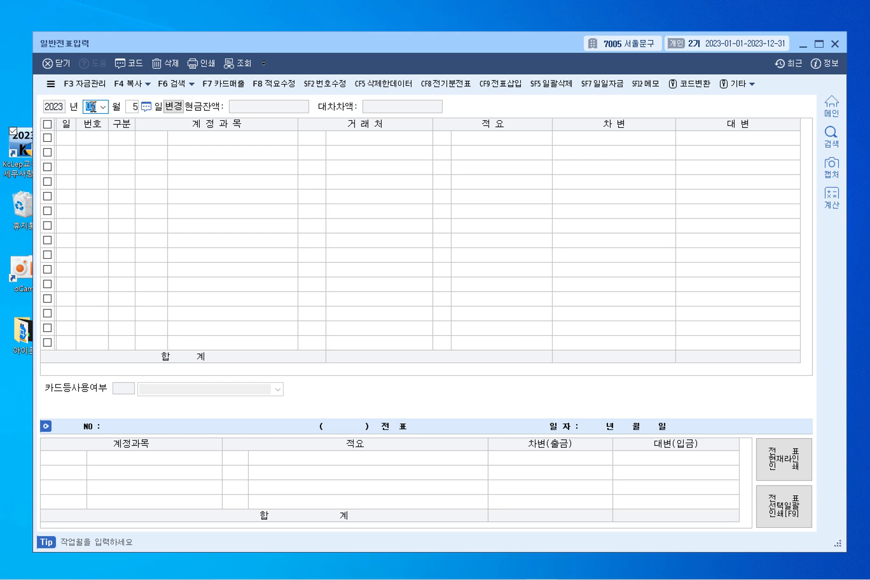
type("2")
key("Return")
type("10")
key("Return")
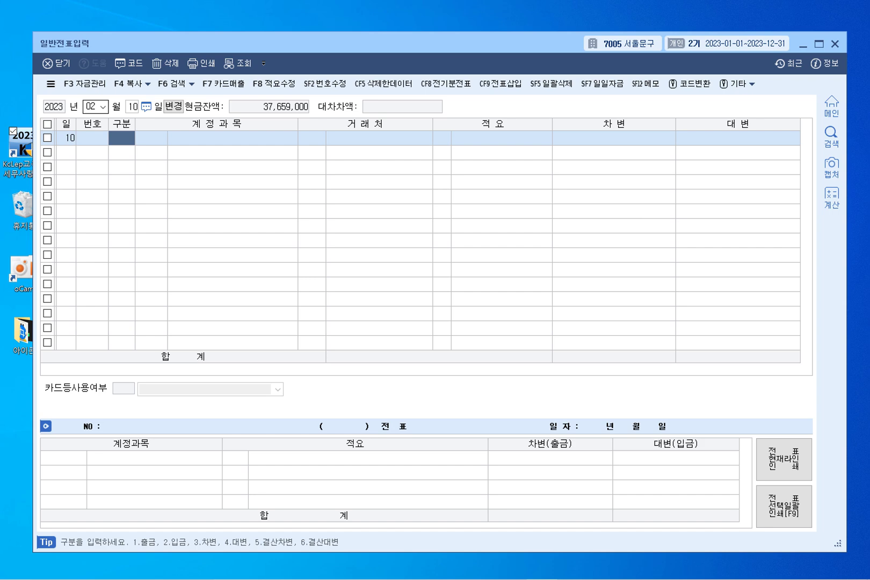
type("1")
key("Return")
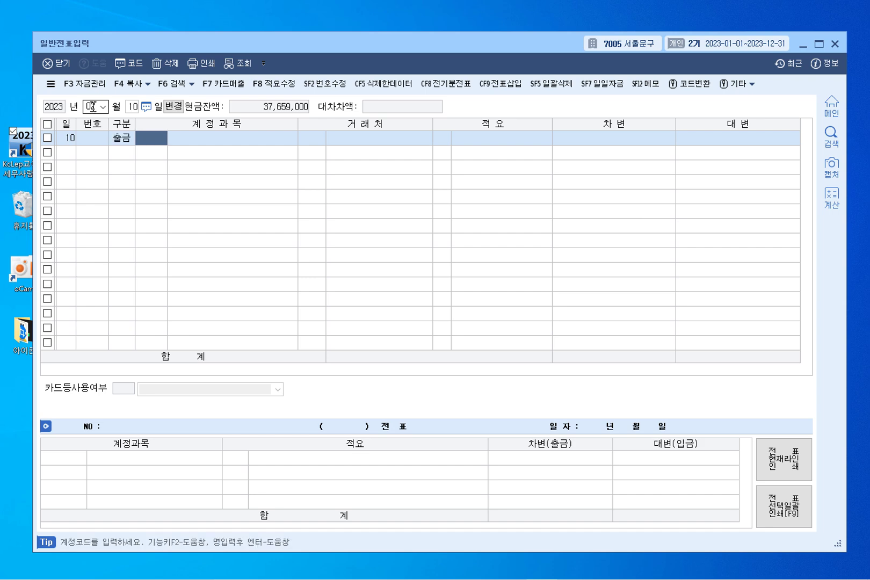
key("shift+Tab")
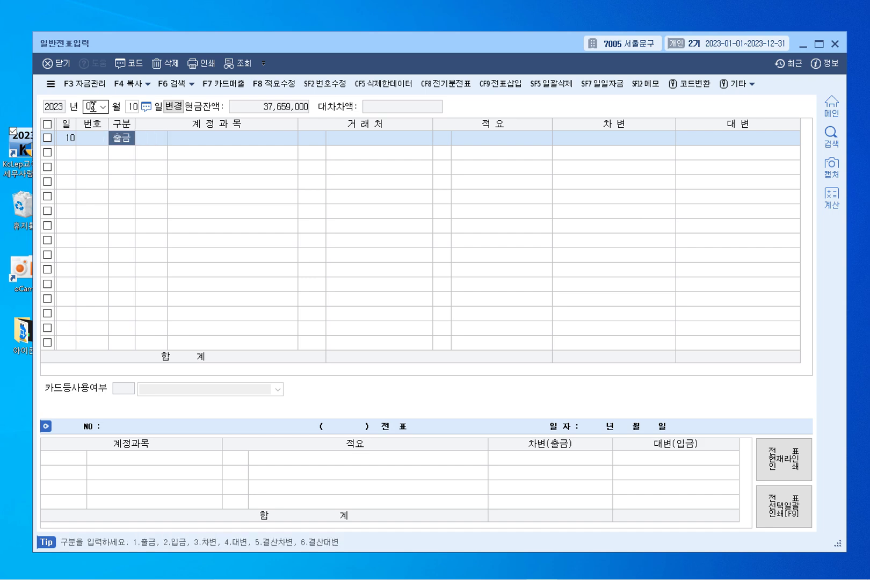
Start a debit (차변) line for February 10 with account 0833 광고선전비, the 판매관리비 one
type("3")
key("Return")
type("광")
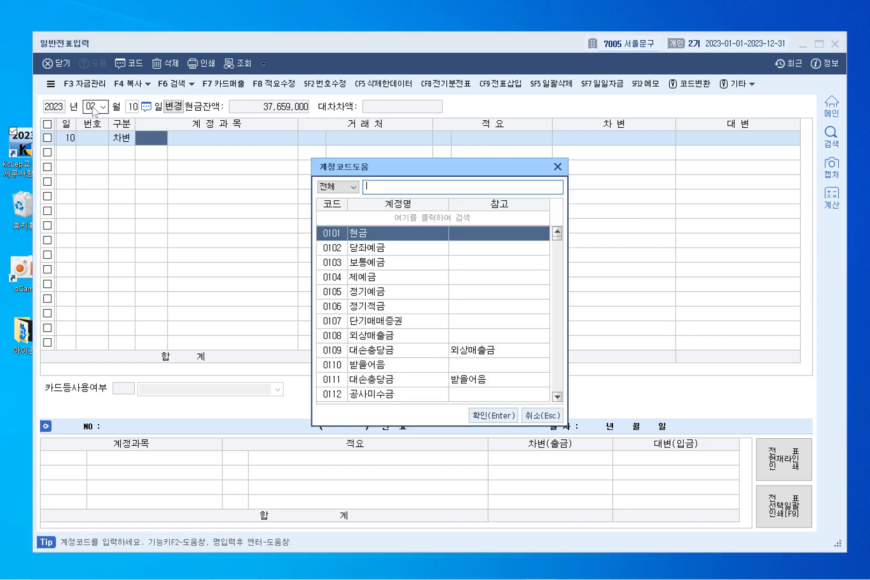
type("고")
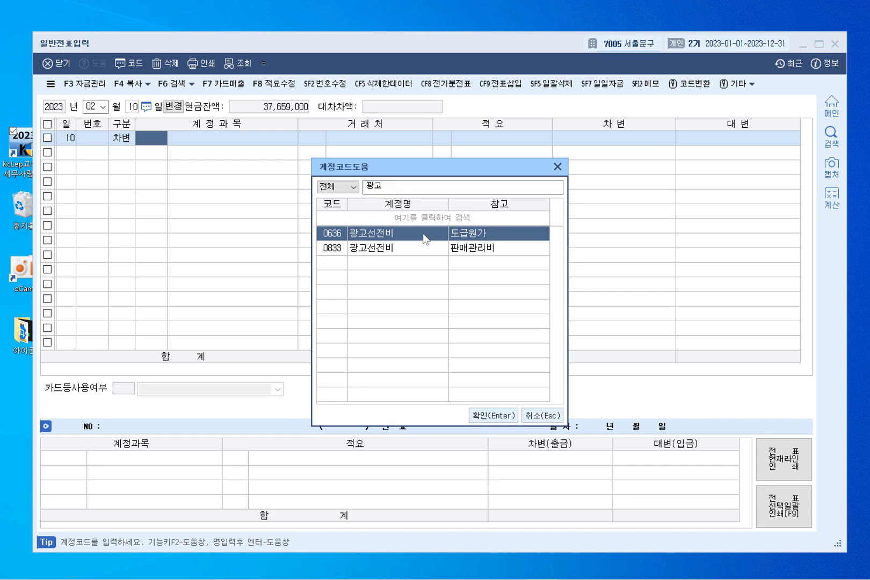
left_click(372, 248)
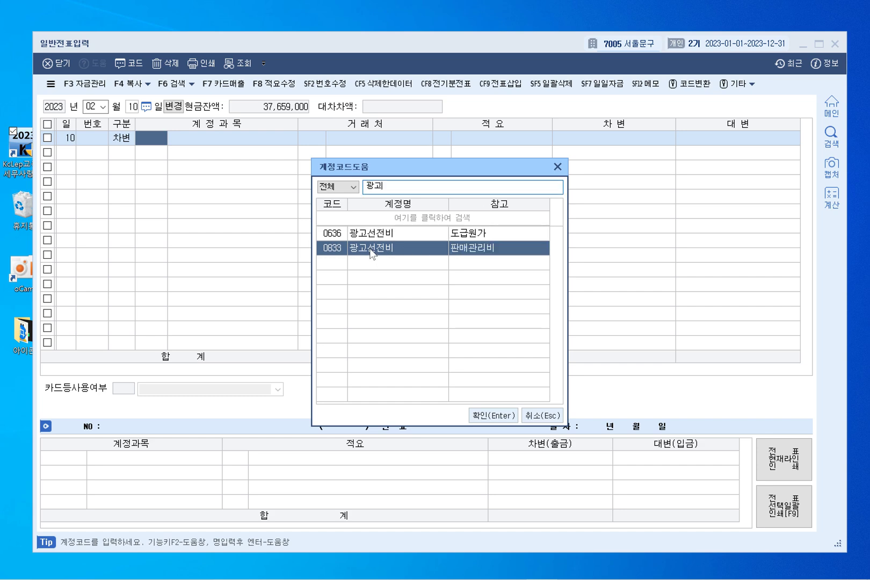
double_click(379, 250)
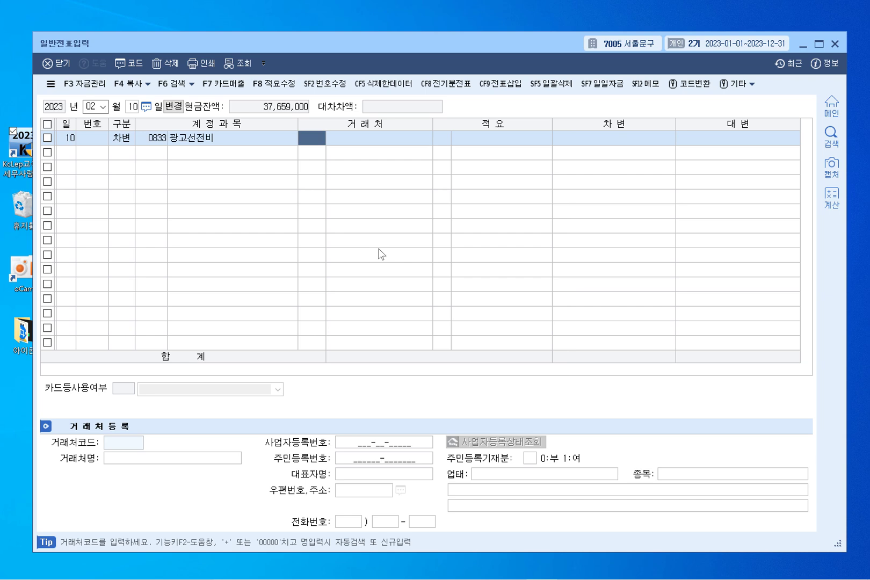
Leave the 거래처 and 적요 of the 광고선전비 line blank and enter a debit amount of 150,000
key("Return")
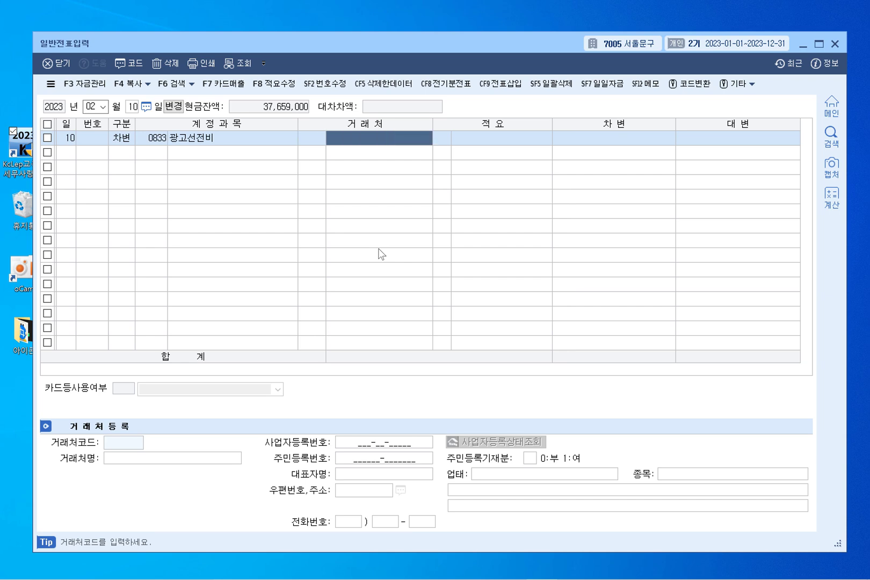
key("Return")
key("Return")
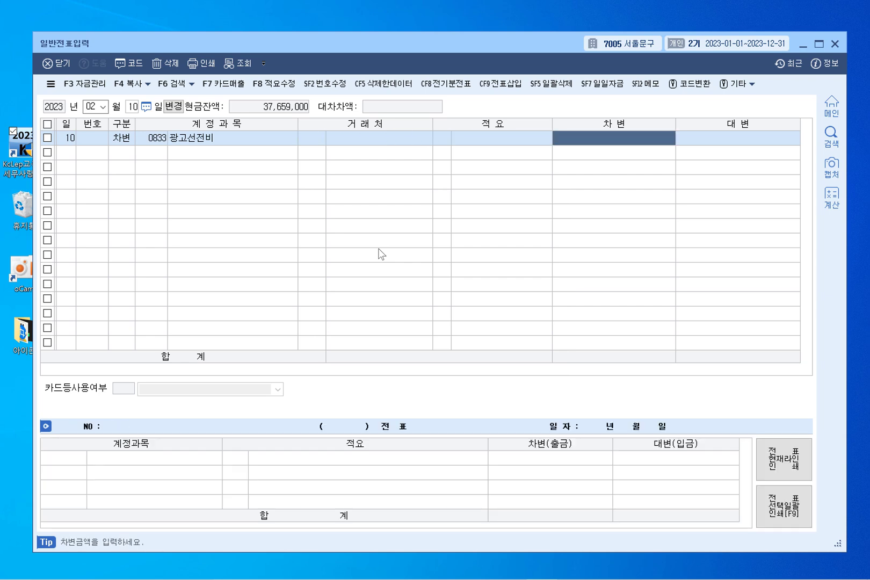
type("15")
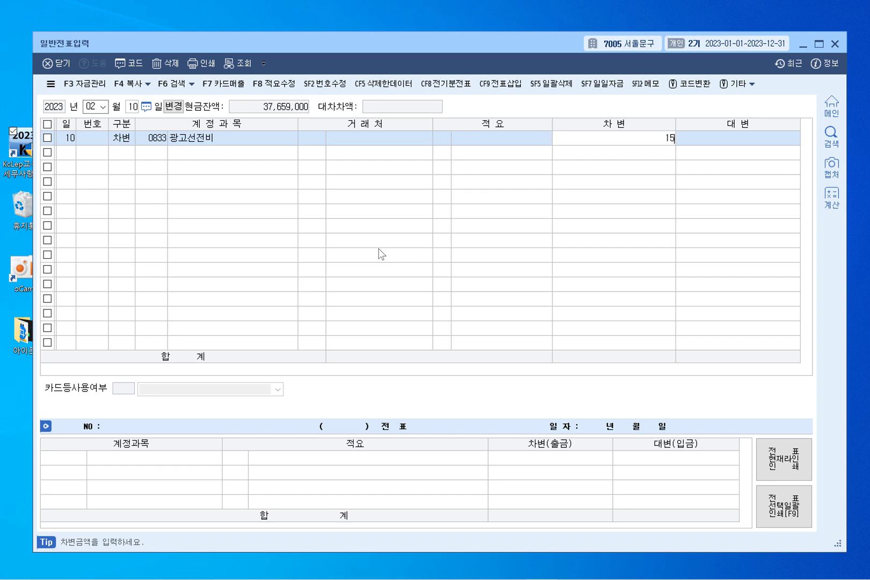
type("0,00000")
key("Return")
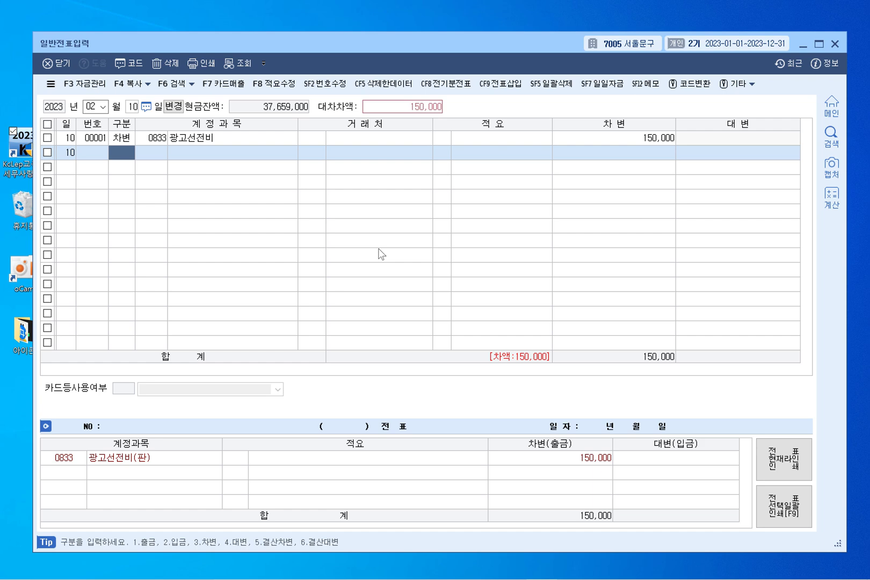
Add a balancing credit (대변) line to account 0101 현금 for 150,000, leaving 거래처 and 적요 blank
type("4")
key("F2")
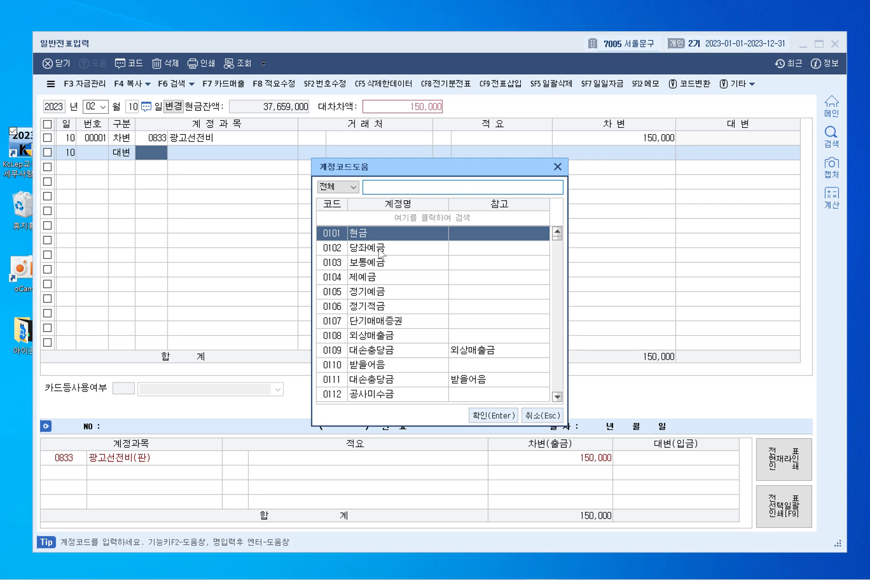
type("현금")
key("Return")
key("Return")
key("Return")
key("Return")
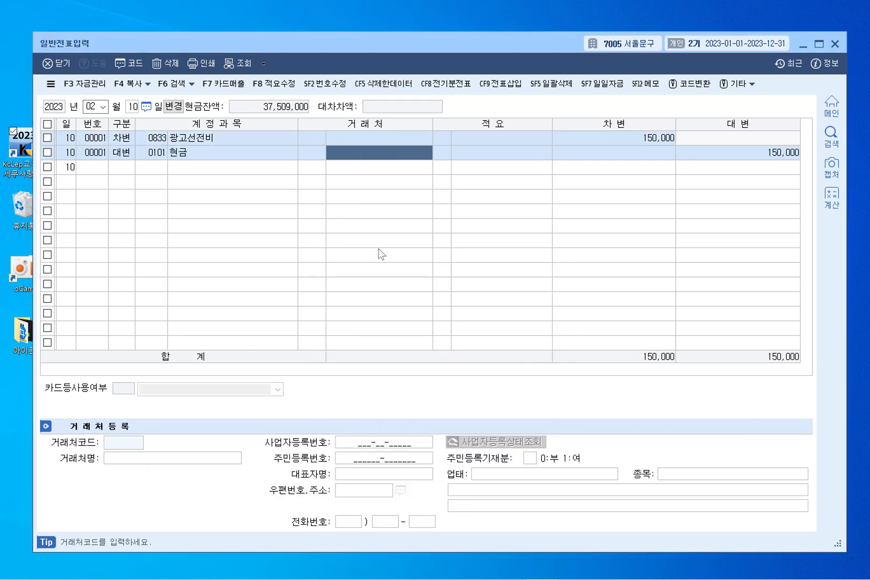
key("Return")
key("Return")
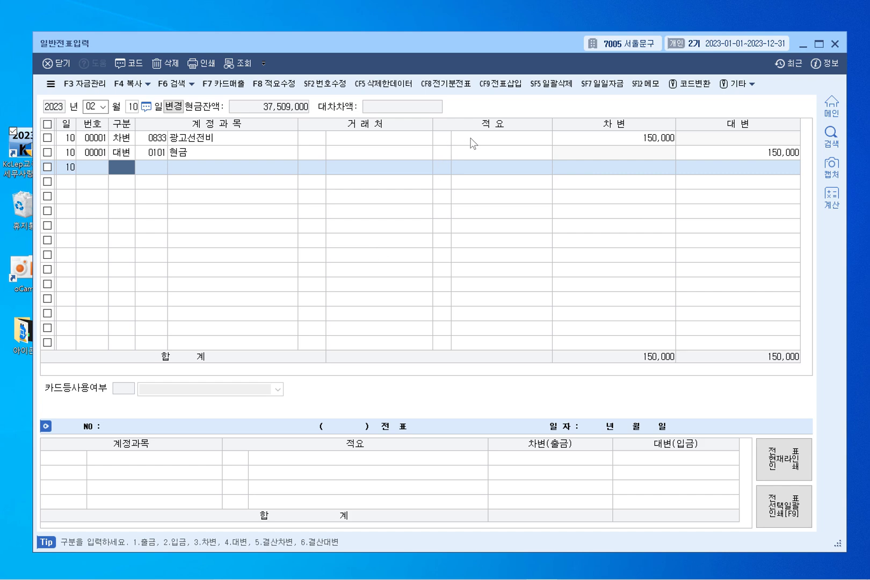
Switch to the textbook PDF and underline 운반비 영수증 in exercise (11)'s heading
left_click(803, 46)
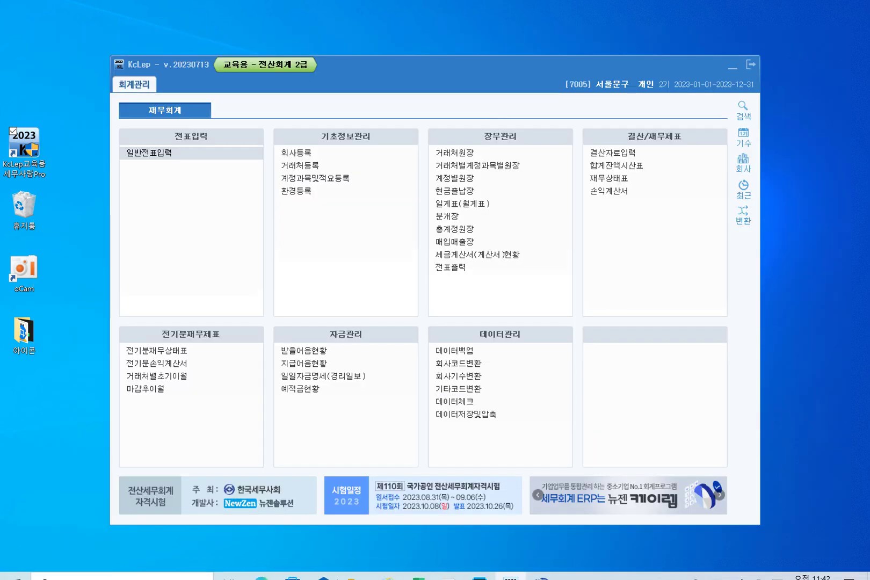
left_click(261, 567)
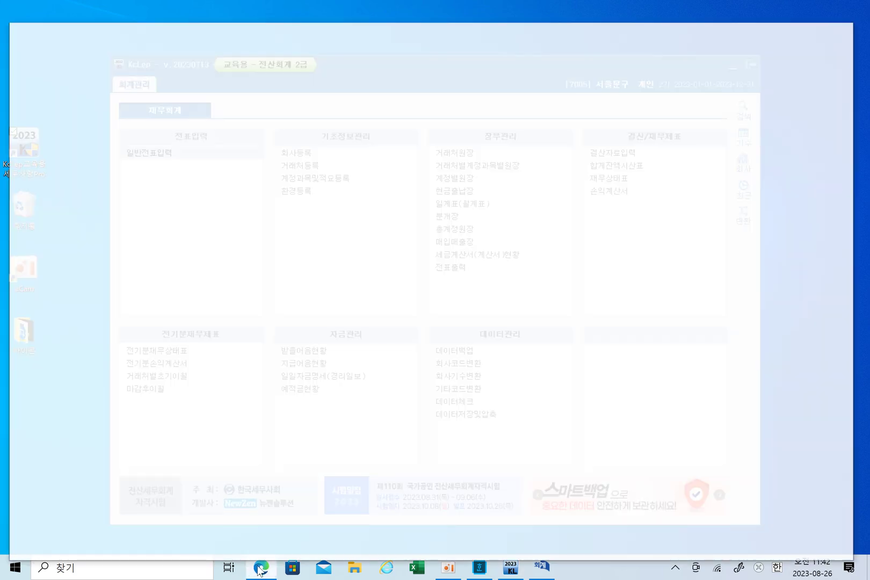
scroll(261, 281, "down", 13)
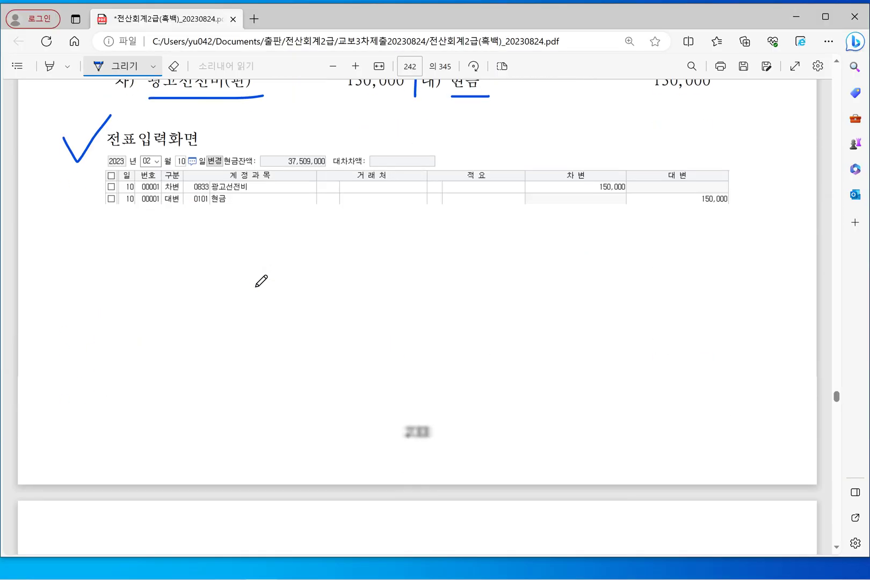
scroll(258, 285, "down", 2)
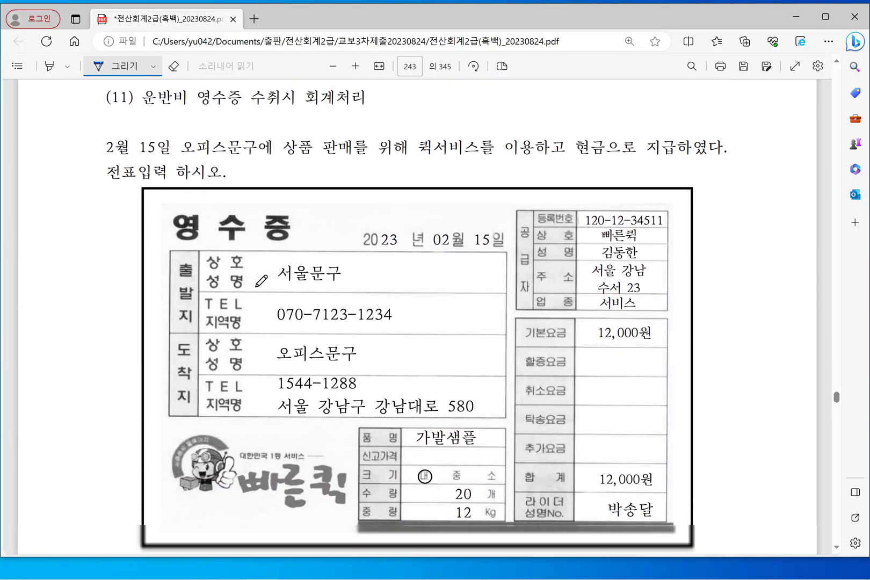
left_click_drag(162, 111, 246, 111)
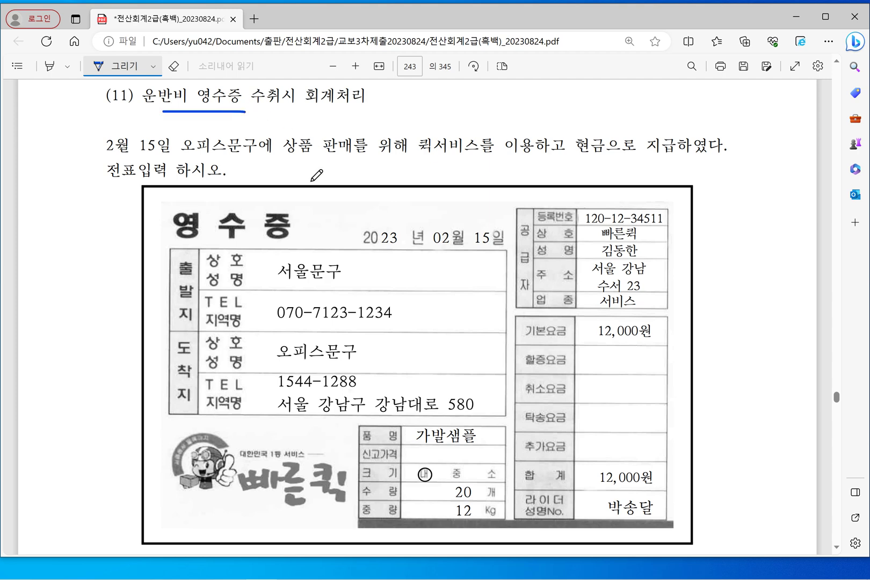
Underline 2월 15일, 상품 판매를 and 현금으로 지급 in exercise (11), circle 퀵서비스를, and put a check mark on the receipt's title
left_click_drag(111, 158, 183, 154)
left_click_drag(295, 158, 373, 155)
mouse_move(422, 129)
left_mouse_down()
mouse_move(486, 162)
mouse_move(436, 129)
left_mouse_up()
left_click_drag(579, 161, 669, 160)
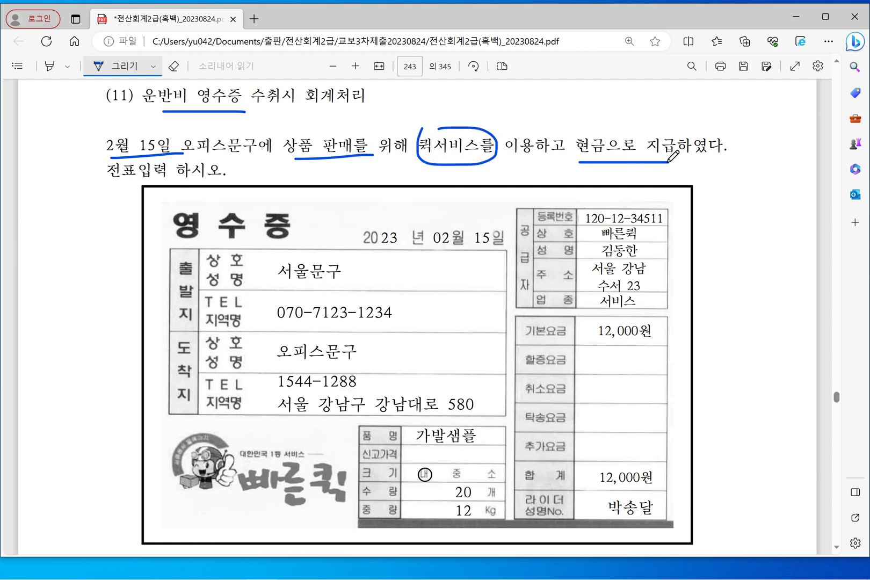
left_click_drag(210, 189, 289, 189)
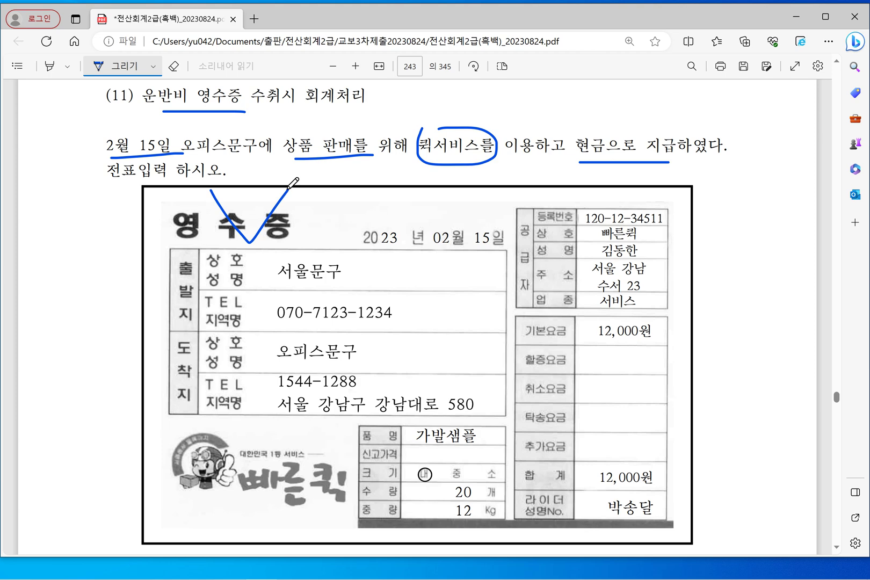
Draw a dividing line between debit and credit in the February 15 answer and circle 상품 판매를 in exercise (11)'s description
scroll(345, 254, "down", 5)
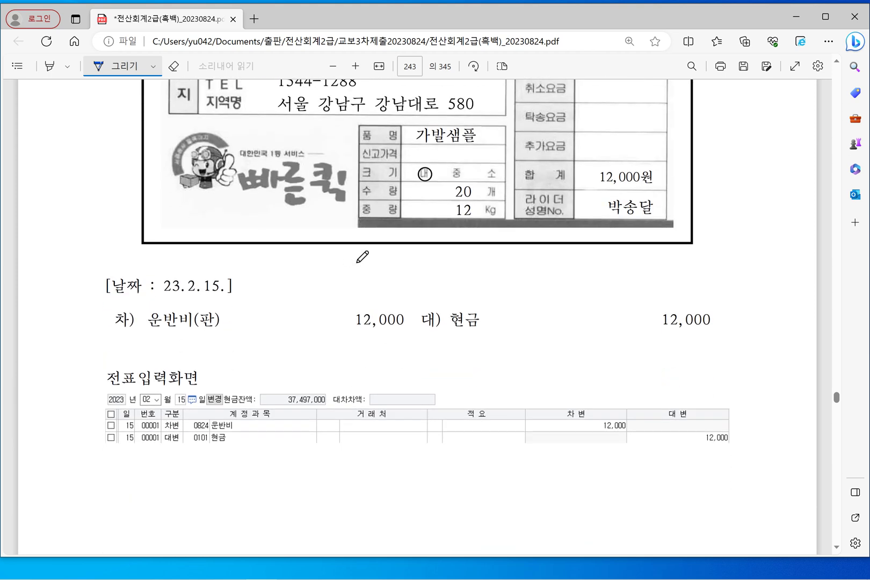
left_click_drag(426, 281, 408, 365)
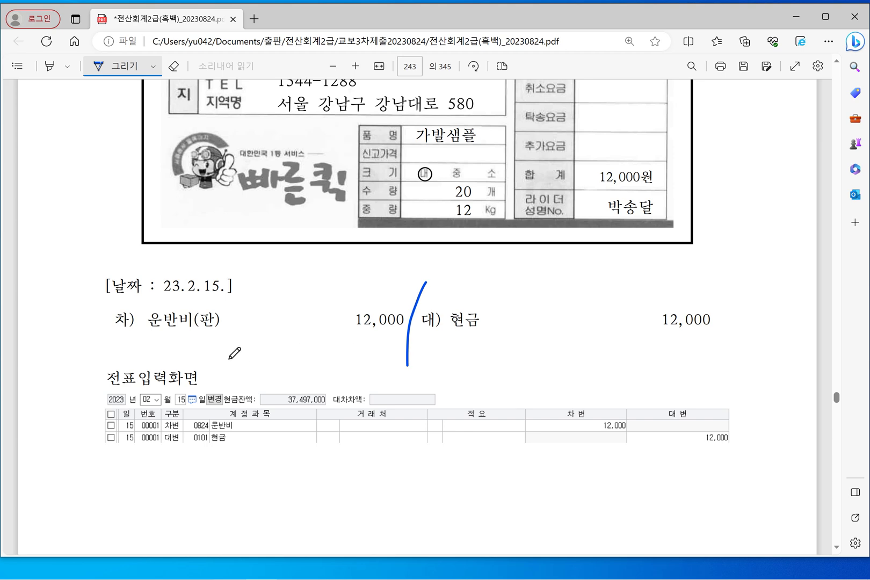
scroll(271, 326, "up", 7)
scroll(268, 331, "up", 1)
mouse_move(286, 258)
left_mouse_down()
mouse_move(308, 324)
mouse_move(355, 263)
mouse_move(298, 264)
left_mouse_up()
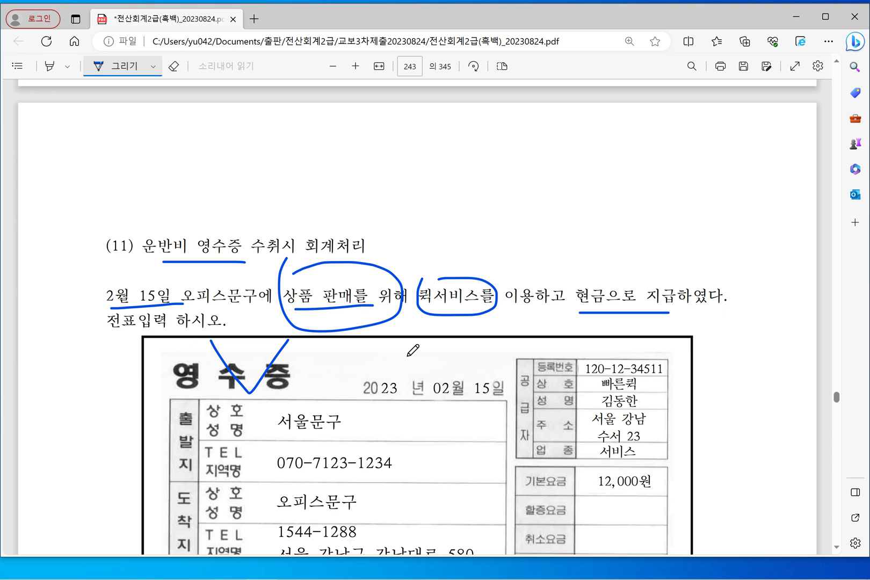
In the February 15 answer, underline 운반비(판) and 현금, retrace the debit/credit divider, and underline 전표입력화면
scroll(412, 351, "down", 8)
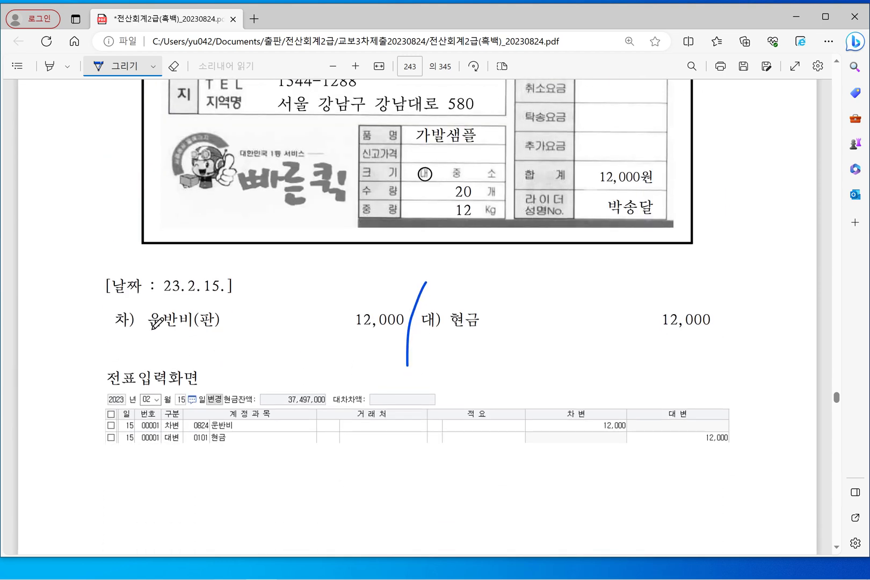
left_click_drag(146, 332, 237, 332)
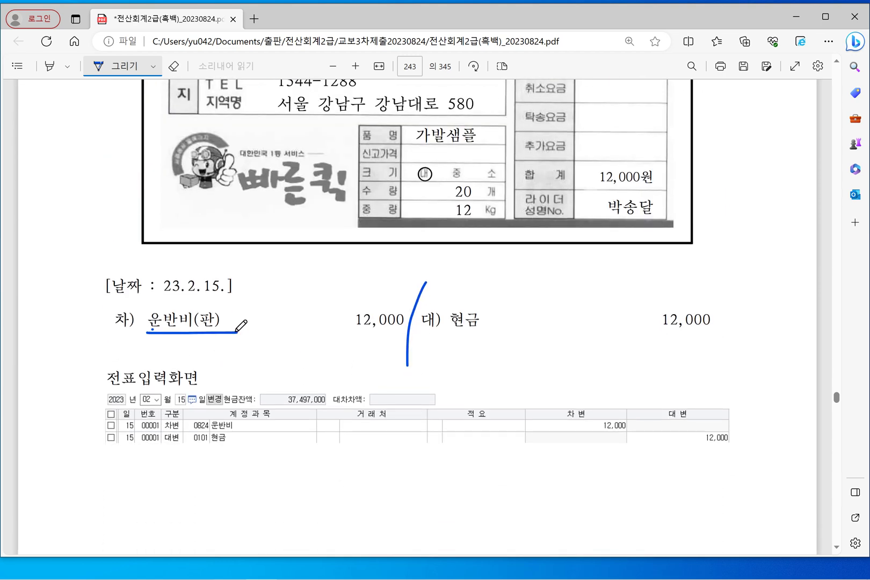
left_click_drag(422, 280, 408, 359)
left_click_drag(449, 333, 508, 334)
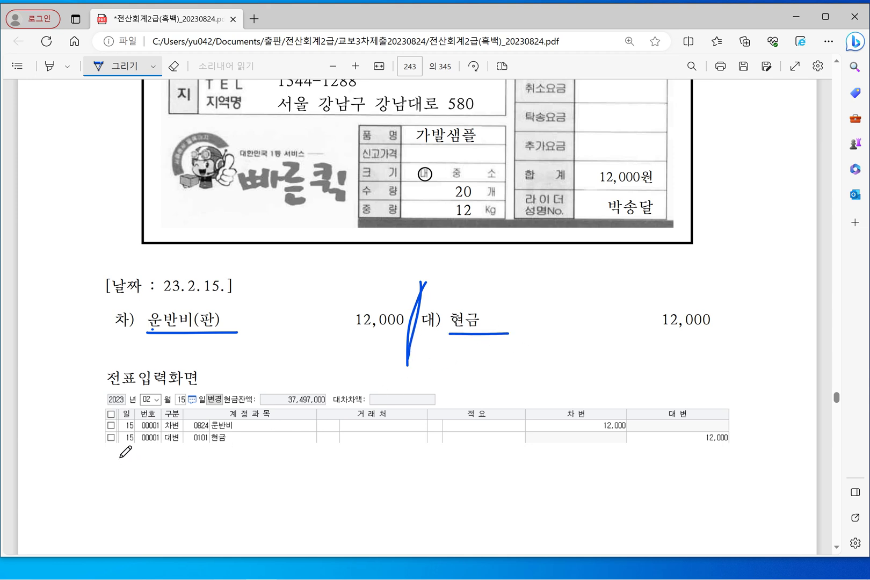
left_click_drag(98, 394, 246, 391)
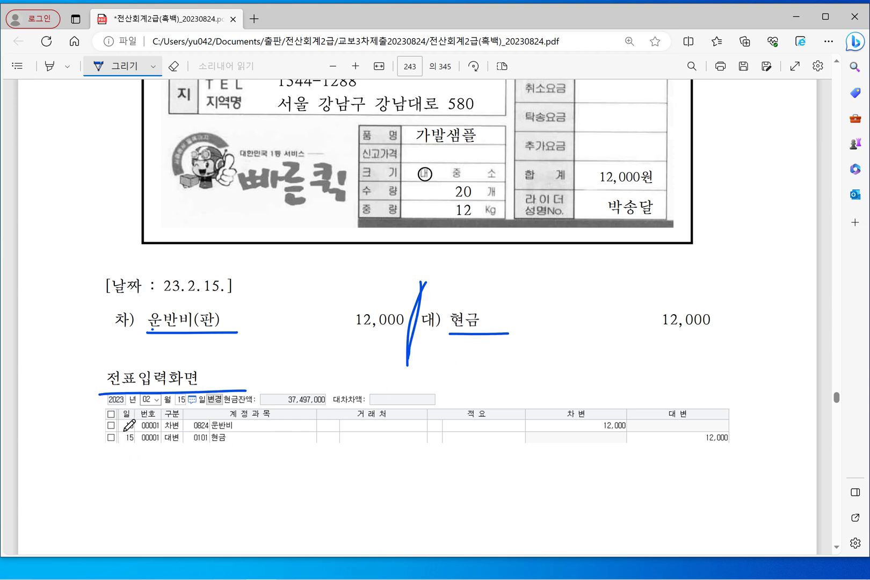
left_click_drag(124, 423, 165, 406)
Switch to KcLep's general voucher entry, set the date to February 15 and start a debit (차변) line
left_click(798, 16)
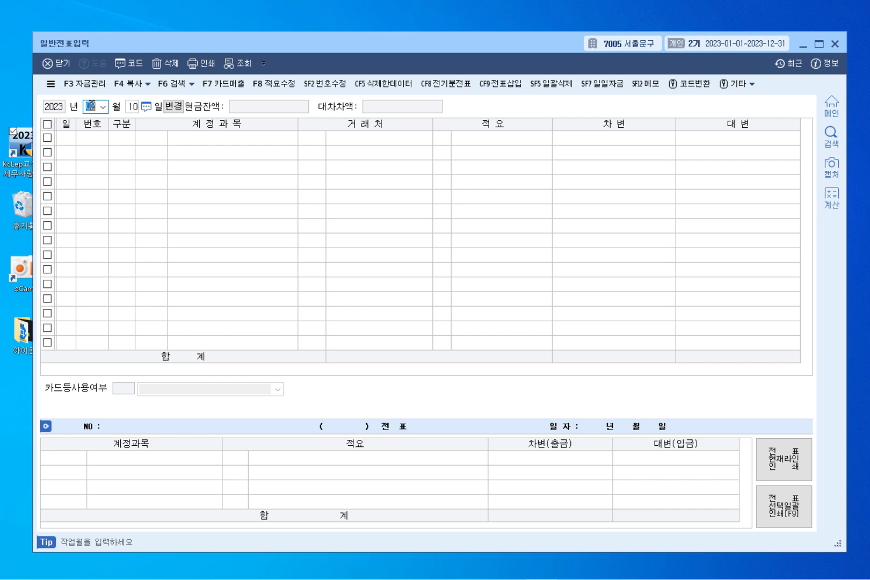
type("0215")
key("Return")
type("3")
key("Return")
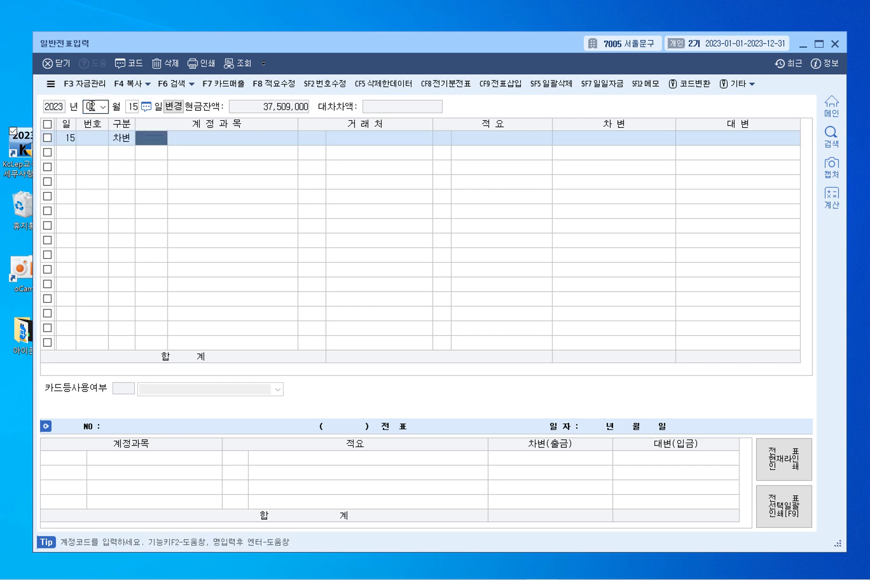
Look up 운반비 and assign account 0824 운반비 (판매관리비) to the February 15 debit line, leaving the 거래처 code blank
key("F2")
type("운반비")
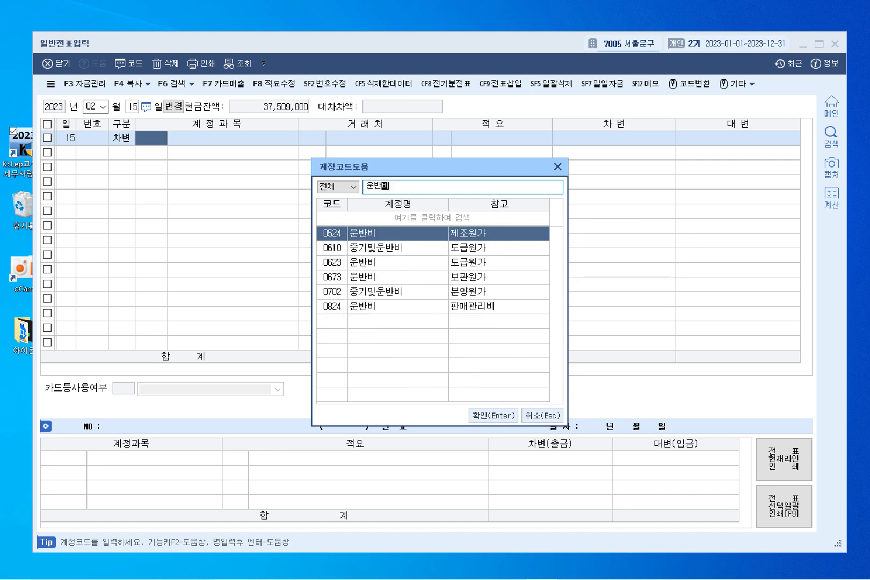
key("Down")
key("Down")
key("Down")
key("Down")
key("Down")
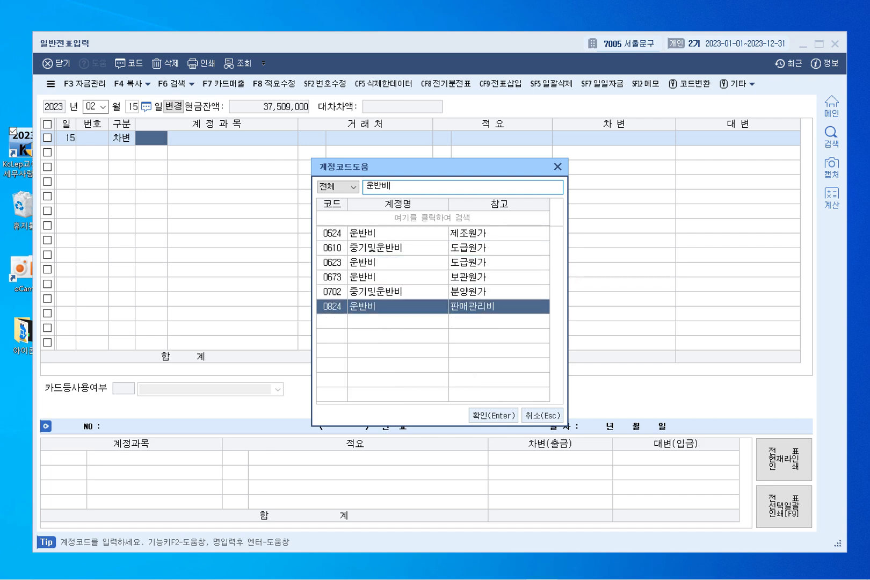
key("Return")
key("Return")
key("Return")
key("Return")
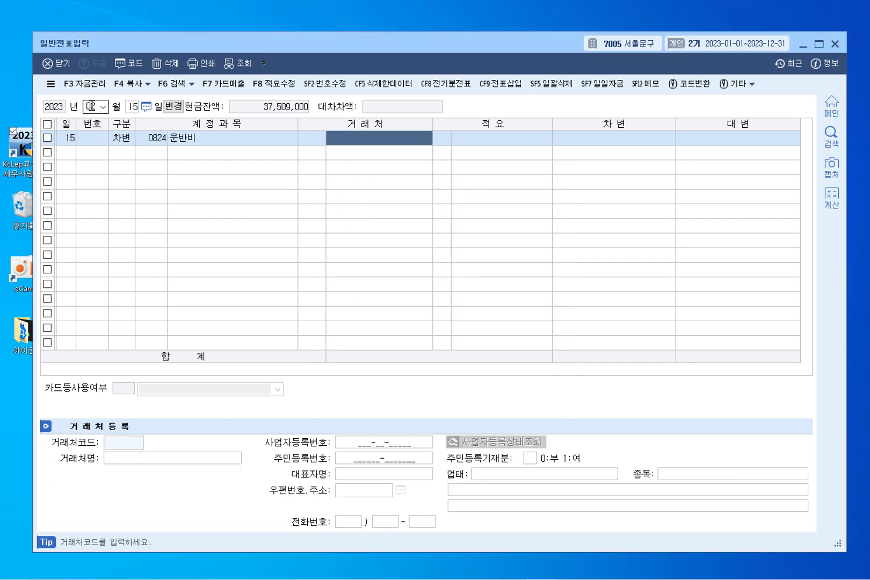
Enter 12,000 as the February 15 운반비 debit and balance it with a credit (대변) line for 0101 현금 of 12,000, leaving 거래처 blank
type("12000")
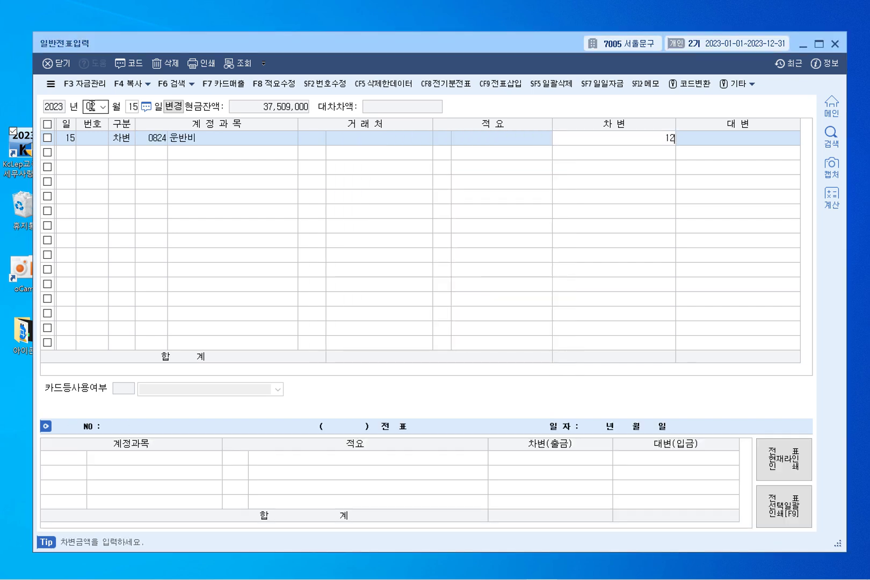
key("Return")
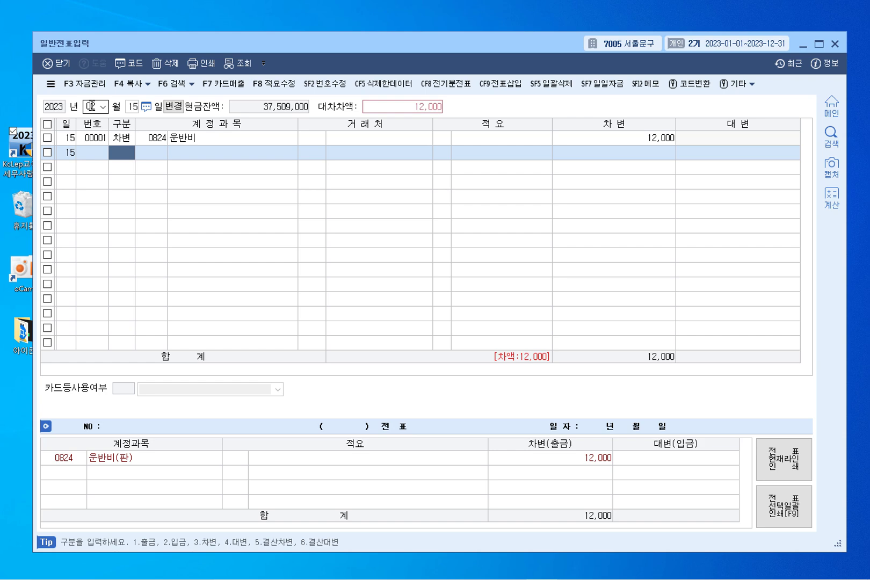
key("4")
key("F2")
type("현")
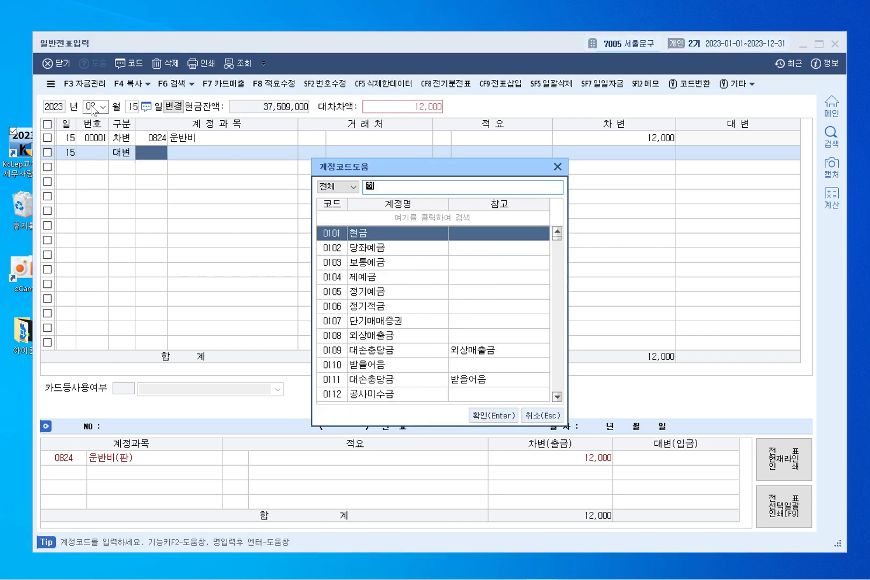
type("금")
key("Return")
key("Return")
key("Return")
key("Return")
key("Return")
key("Return")
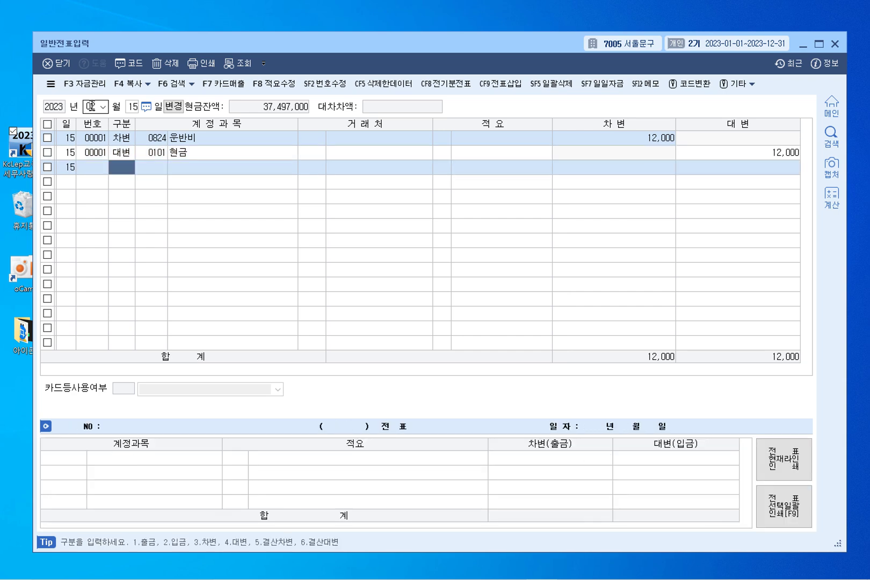
Examine the February 15 voucher's 운반비 and 현금 lines together with the voucher type and entries in the lower preview
key("Up")
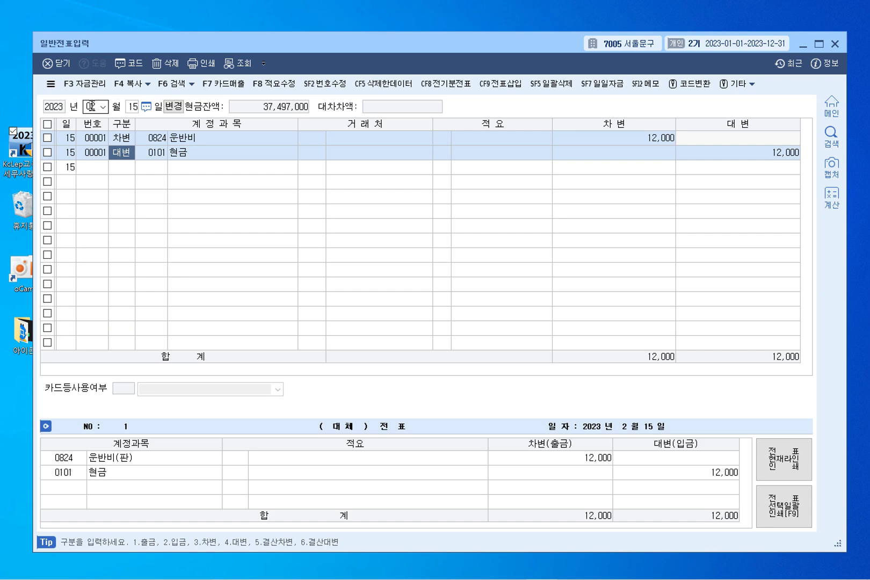
key("Up")
key("Down")
key("Down")
key("Up")
left_click(117, 169)
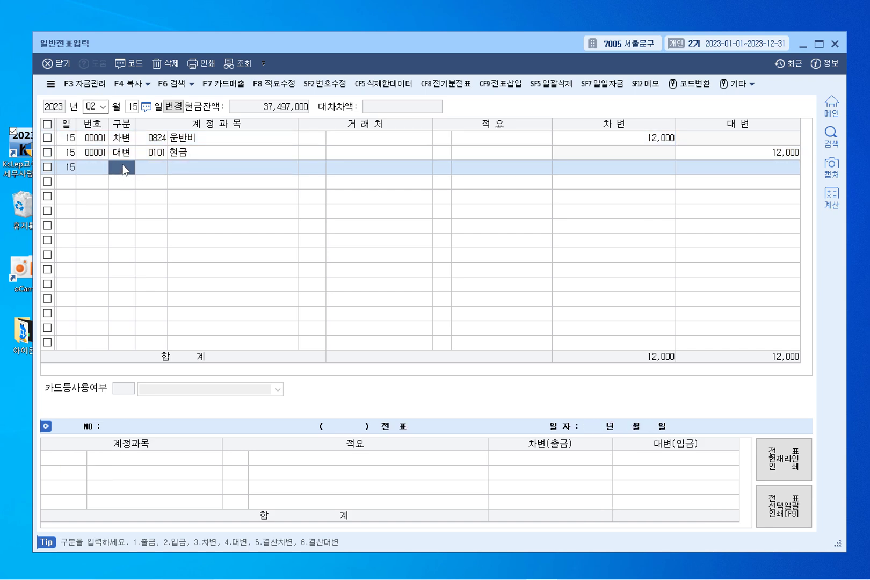
left_click(143, 155)
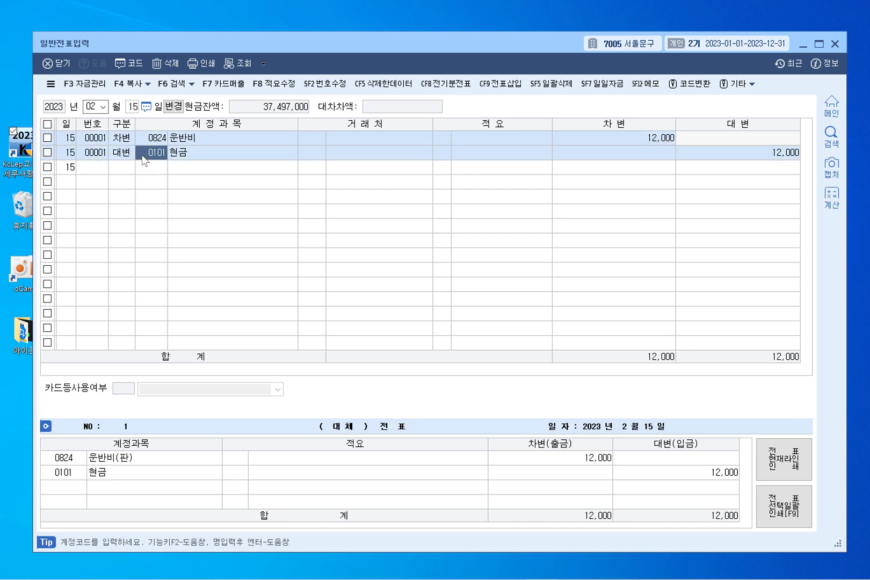